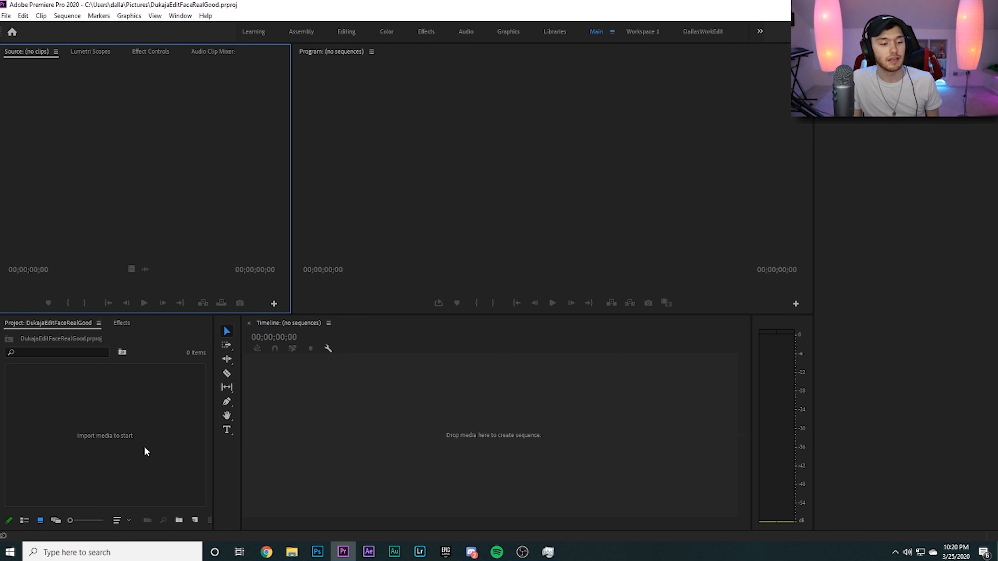
Import MVI_8930.MP4 from the DCIM/101MSDCF folder on Removable Disk (E:) and create a new sequence from it
{"action": "double_click", "coordinate": [127, 424]}
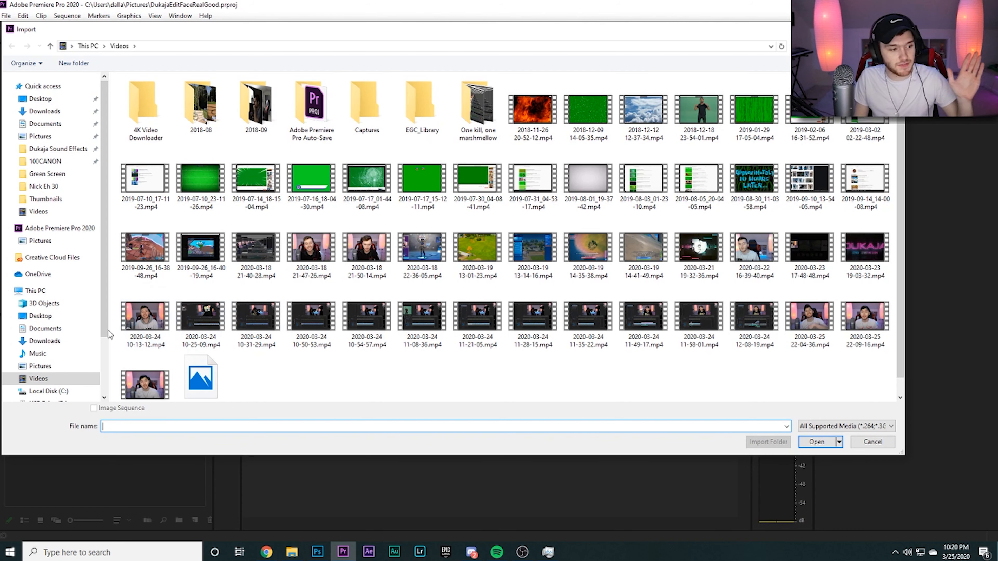
{"action": "scroll", "coordinate": [59, 346], "scroll_direction": "down", "scroll_amount": 1}
{"action": "left_click", "coordinate": [36, 245]}
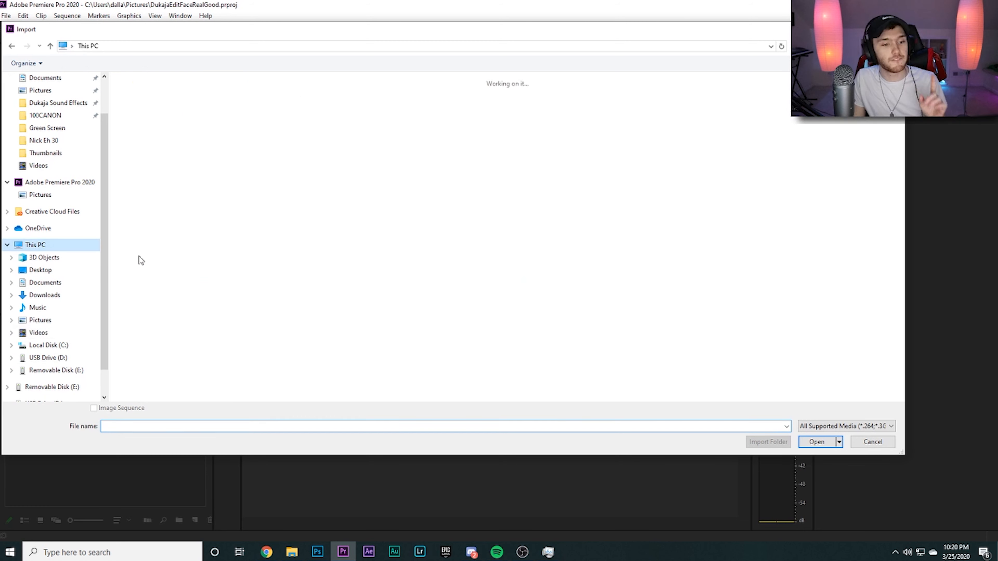
{"action": "double_click", "coordinate": [458, 183]}
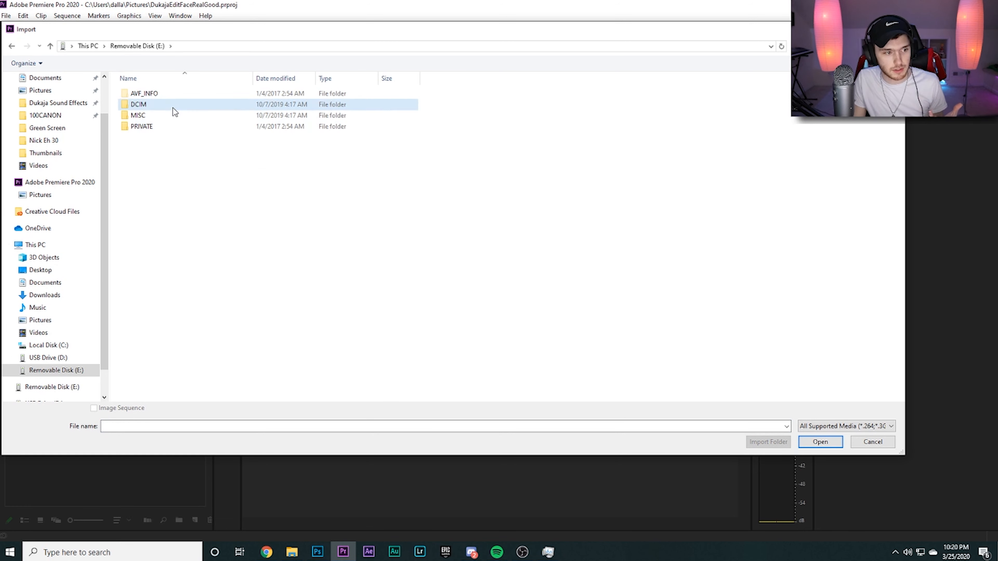
{"action": "double_click", "coordinate": [173, 105]}
{"action": "double_click", "coordinate": [165, 94]}
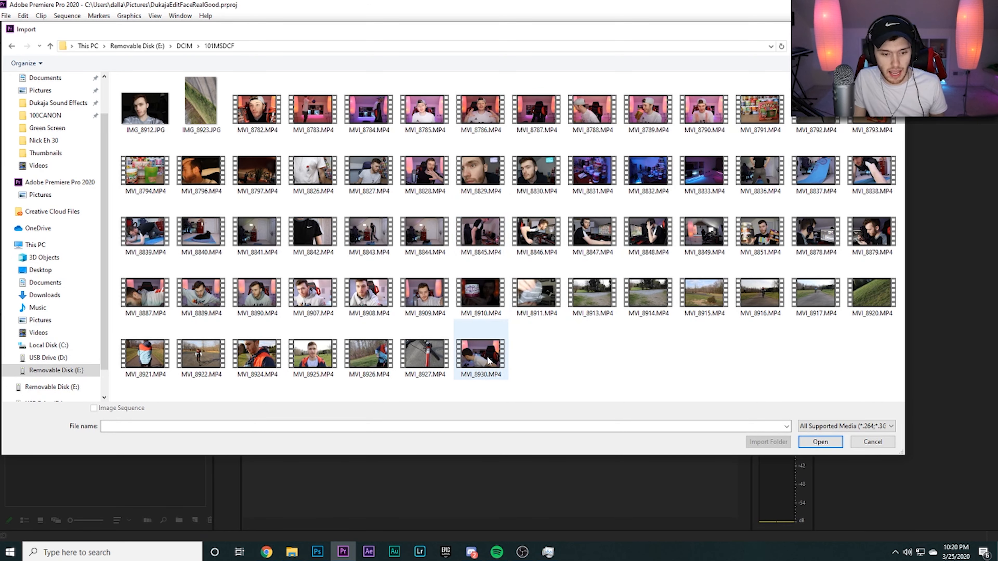
{"action": "double_click", "coordinate": [489, 361]}
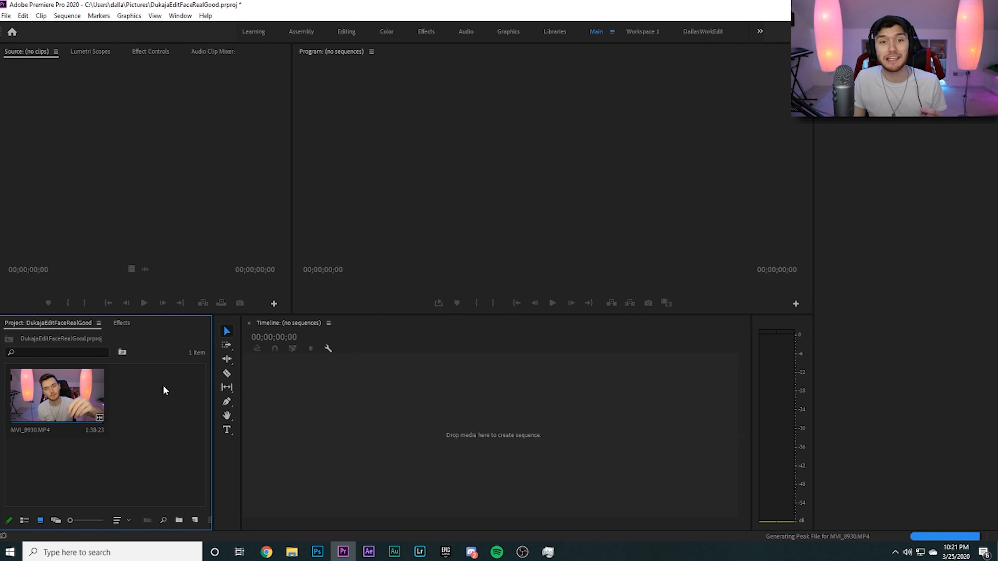
{"action": "left_click", "coordinate": [61, 394]}
{"action": "left_click_drag", "start_coordinate": [138, 291], "coordinate": [839, 268]}
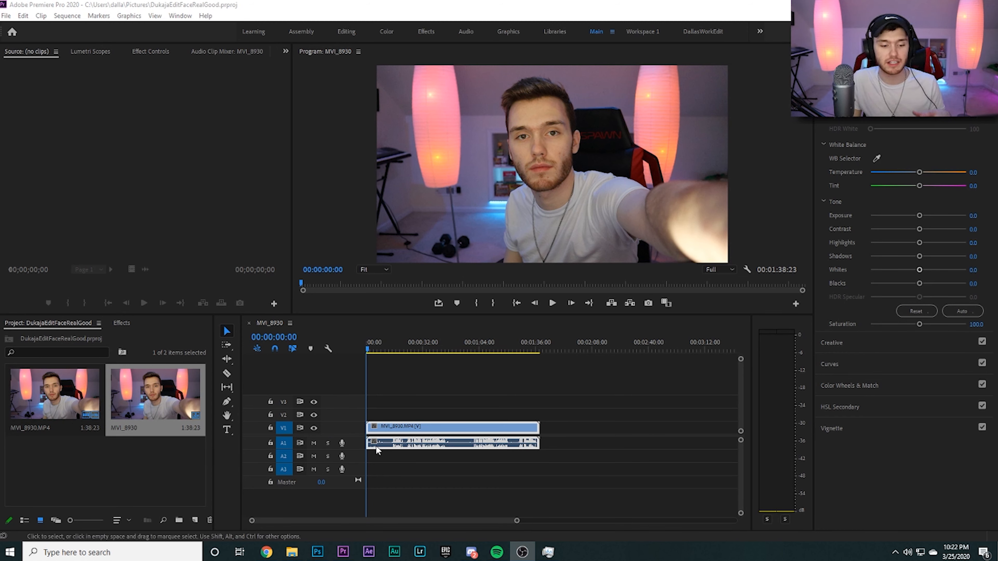
Import Aww Sound Effect.mp3 from the Dukaja Sound Effects folder into the project
{"action": "double_click", "coordinate": [140, 458]}
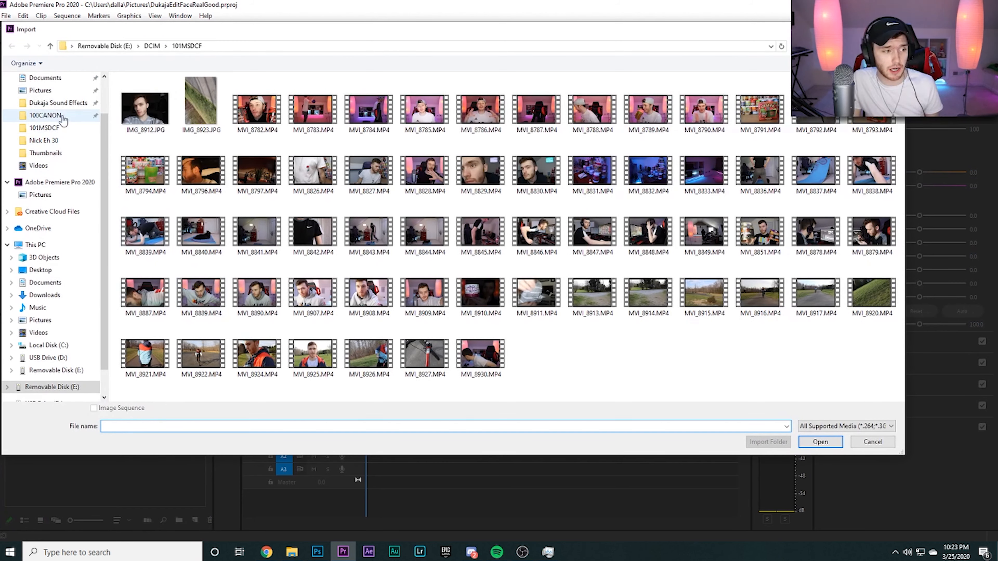
{"action": "left_click", "coordinate": [58, 103]}
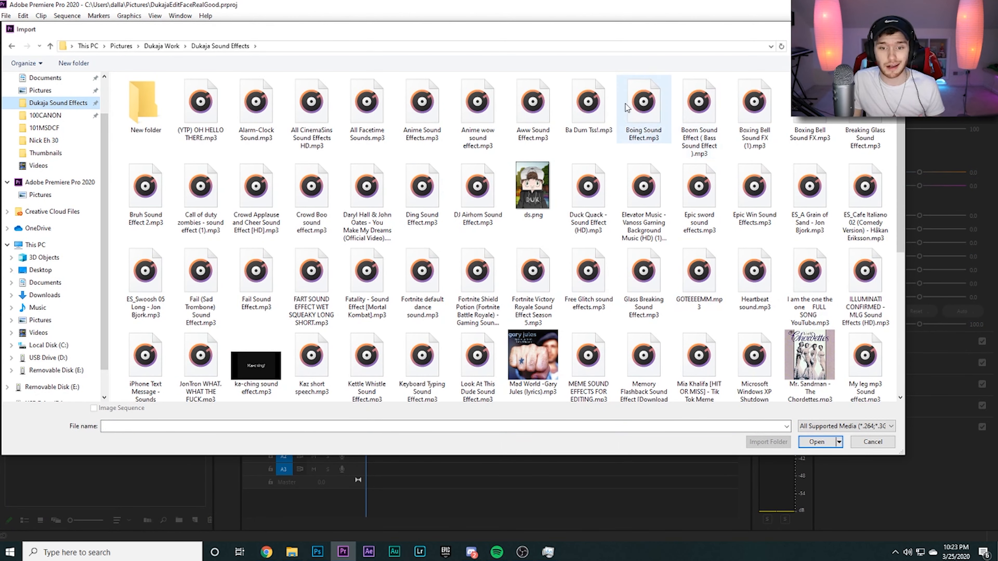
{"action": "double_click", "coordinate": [533, 104]}
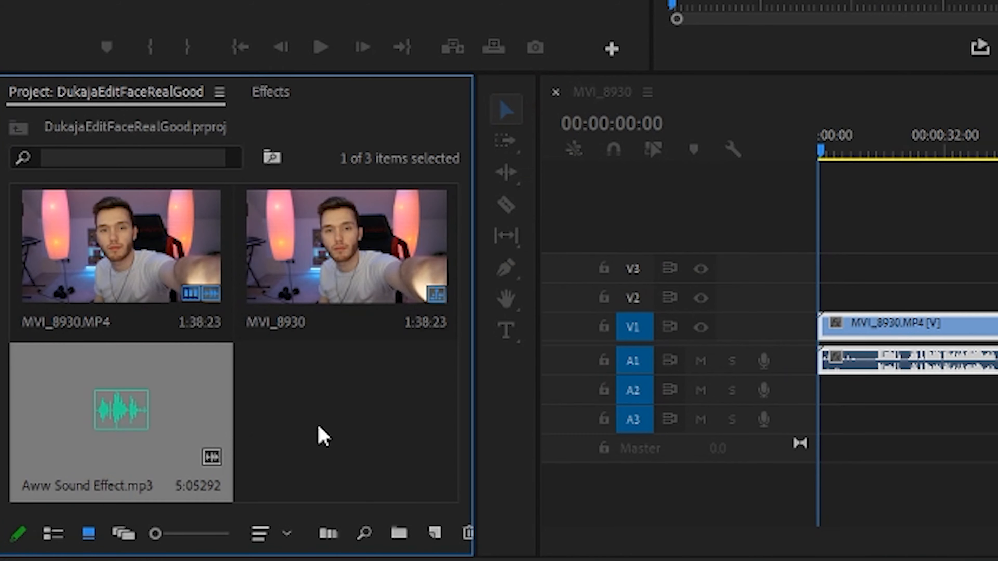
Create a bin in the project, move Aww Sound Effect.mp3 into it, and return to the project's main level
{"action": "right_click", "coordinate": [405, 417]}
{"action": "left_click", "coordinate": [248, 299]}
{"action": "left_click_drag", "start_coordinate": [188, 384], "coordinate": [370, 377]}
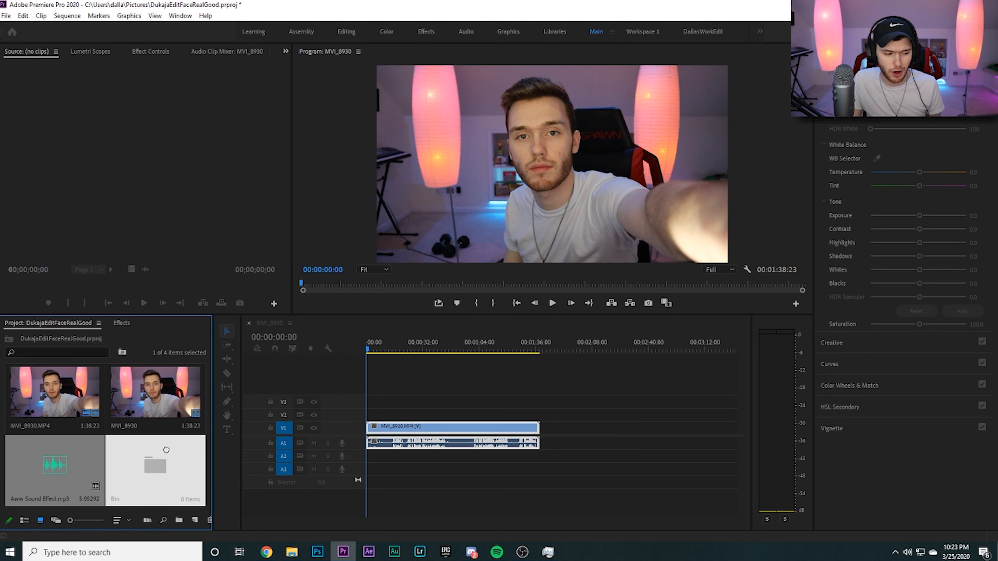
{"action": "left_click_drag", "start_coordinate": [166, 450], "coordinate": [166, 450]}
{"action": "double_click", "coordinate": [56, 462]}
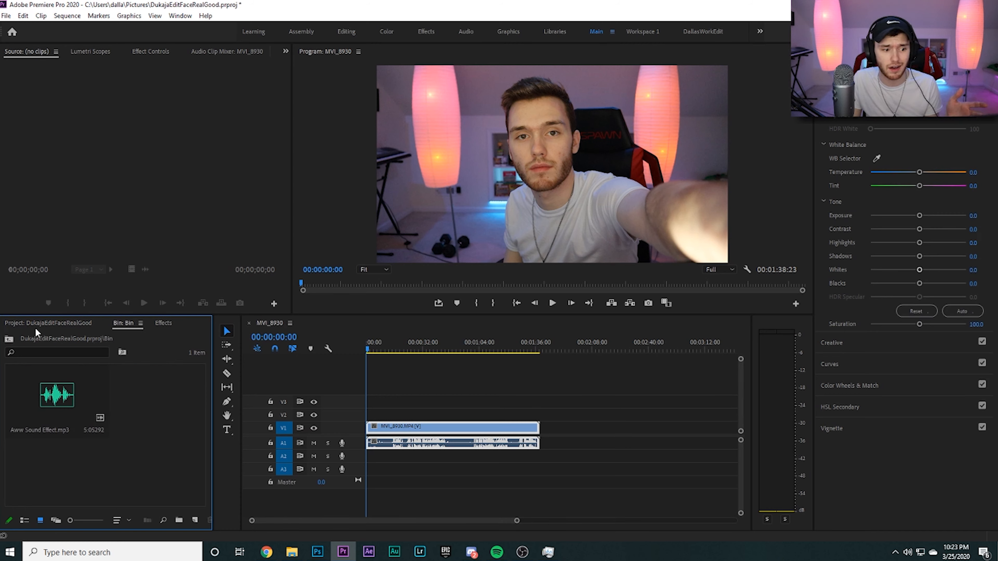
{"action": "left_click", "coordinate": [75, 330]}
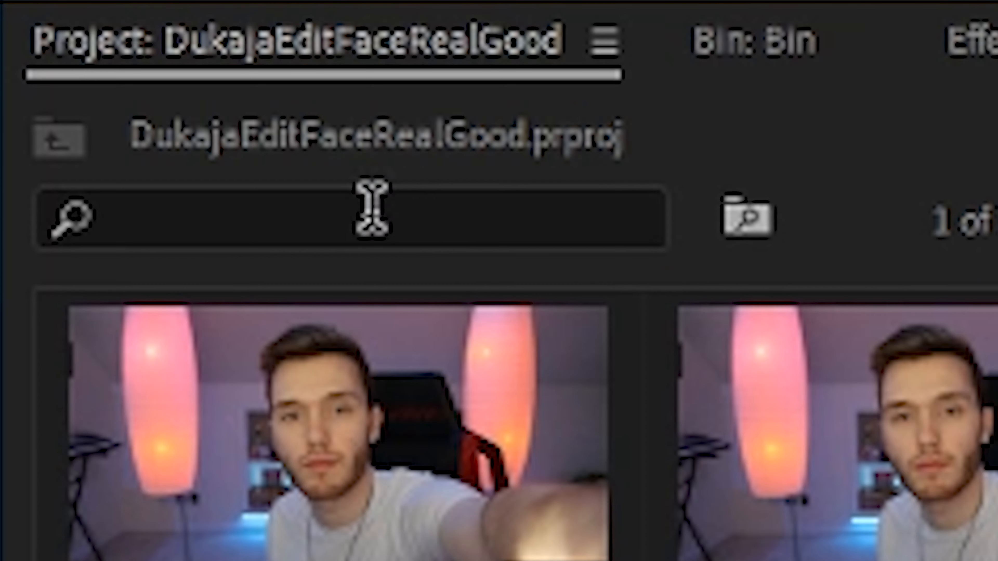
Look through the imported sound effects, images and green-screen clips in the project's media
{"action": "left_click", "coordinate": [64, 351]}
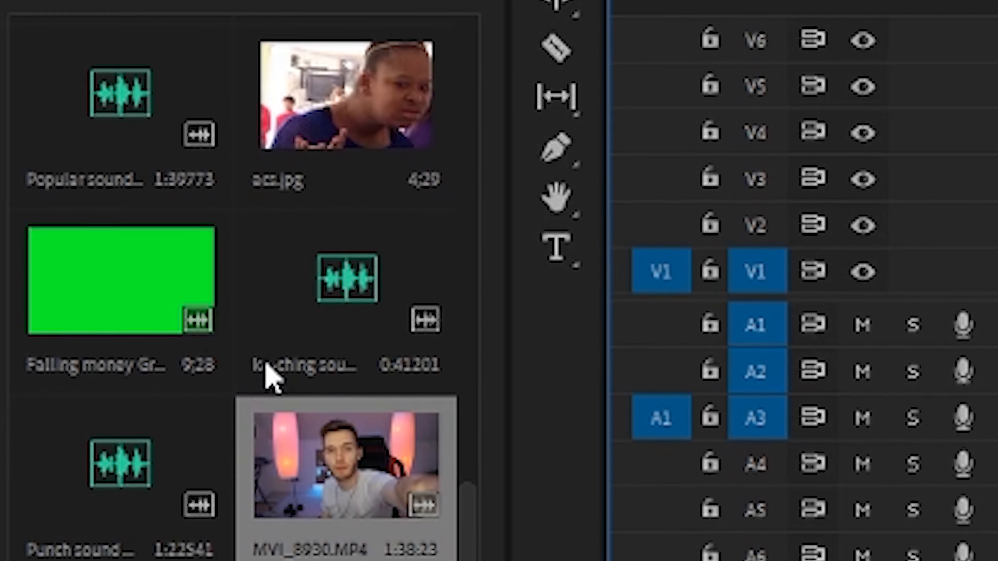
{"action": "scroll", "coordinate": [275, 393], "scroll_direction": "up", "scroll_amount": 10}
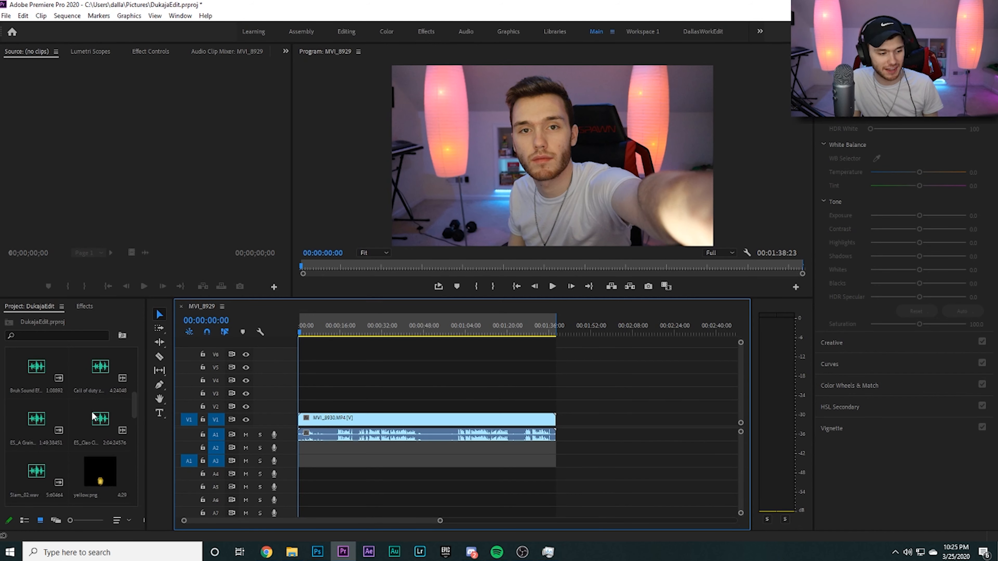
{"action": "scroll", "coordinate": [93, 417], "scroll_direction": "down", "scroll_amount": 10}
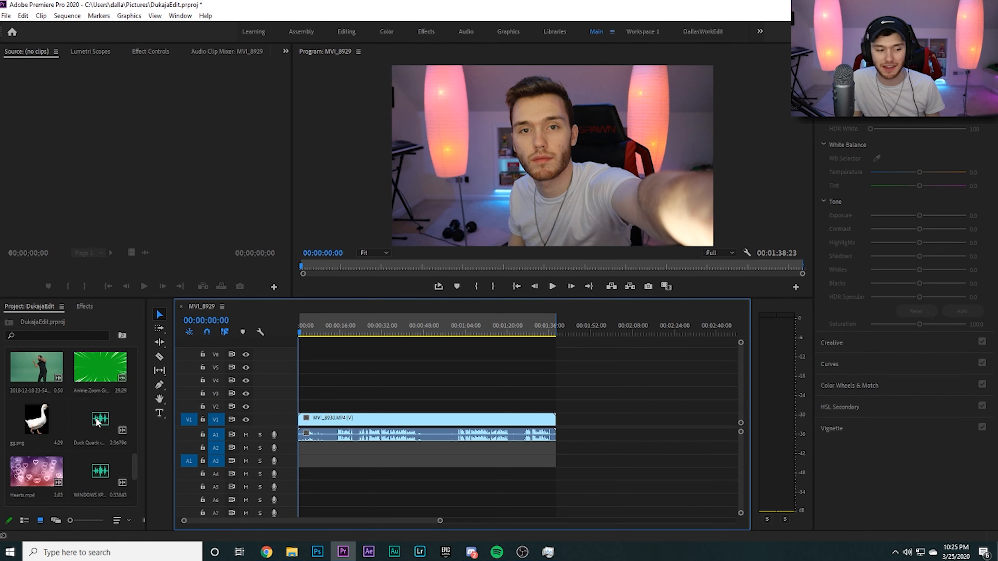
{"action": "scroll", "coordinate": [98, 422], "scroll_direction": "down", "scroll_amount": 1}
{"action": "scroll", "coordinate": [102, 423], "scroll_direction": "down", "scroll_amount": 2}
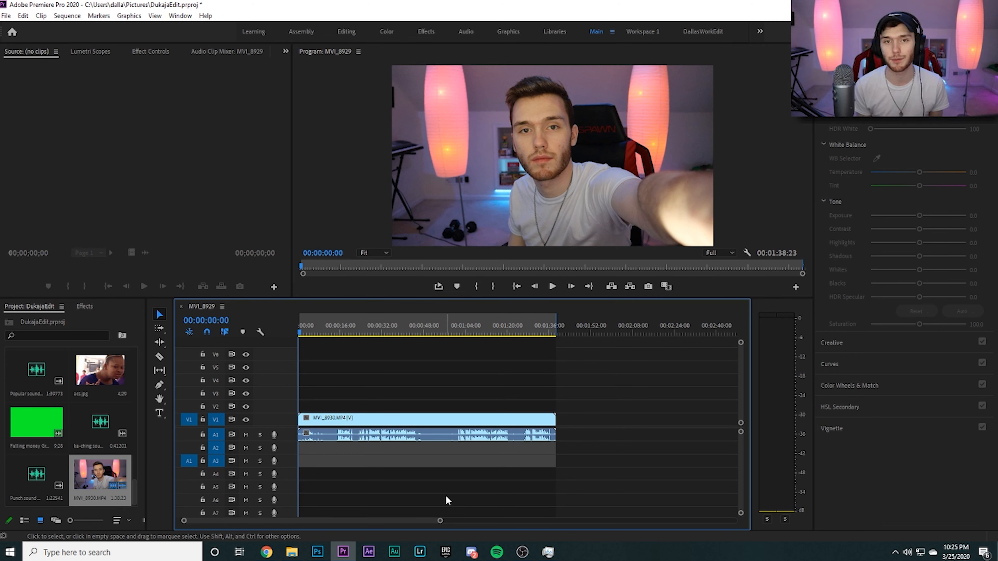
Play the MVI_8930.MP4 clip and scrub to about 00:00:15:00 to locate where the speech begins
{"action": "key", "text": "space"}
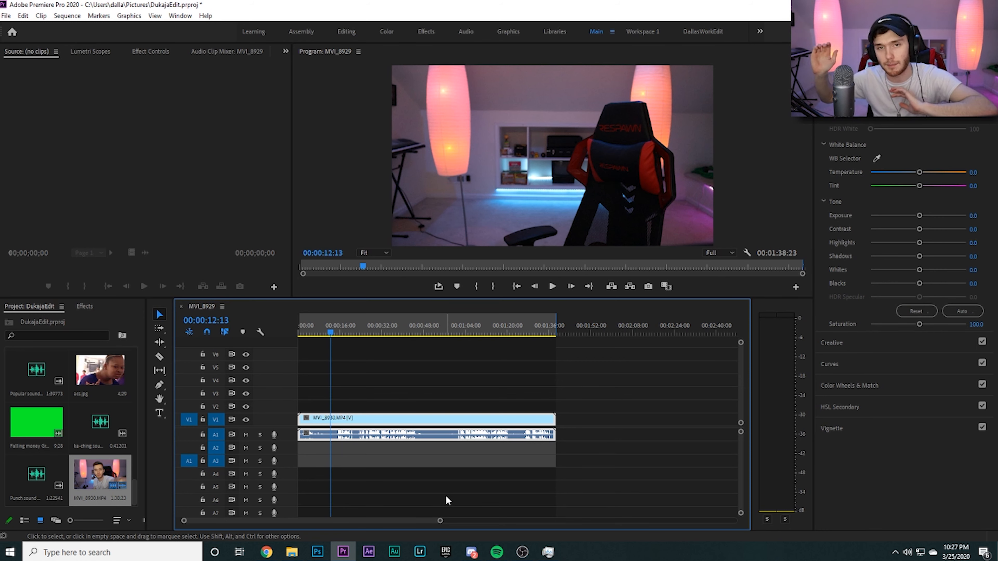
{"action": "left_click", "coordinate": [446, 497]}
{"action": "key", "text": "backslash"}
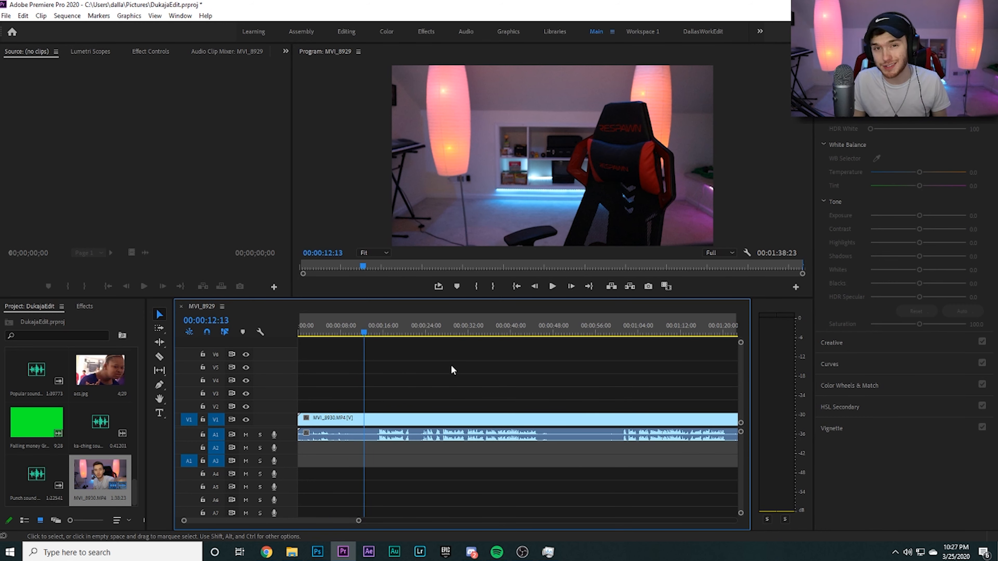
{"action": "left_click", "coordinate": [376, 333]}
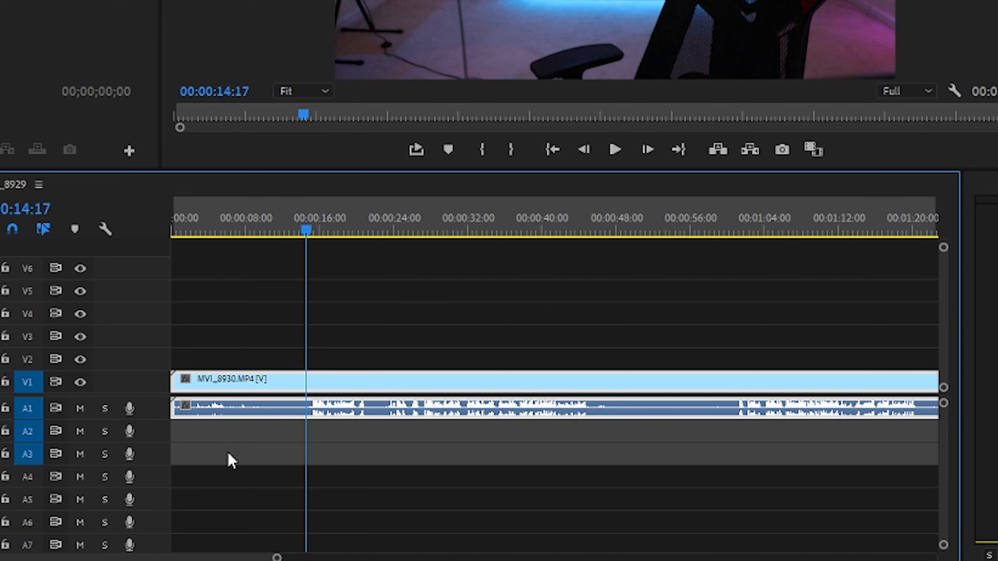
{"action": "left_click_drag", "start_coordinate": [277, 557], "coordinate": [169, 557]}
{"action": "left_click", "coordinate": [480, 232]}
{"action": "left_click_drag", "start_coordinate": [480, 232], "coordinate": [508, 242]}
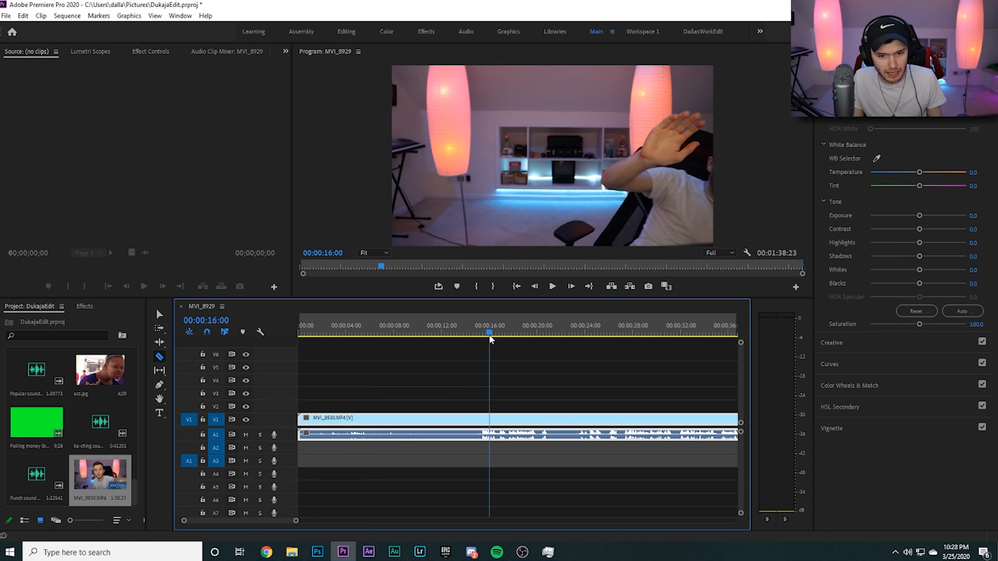
{"action": "mouse_move", "coordinate": [491, 339]}
{"action": "left_mouse_down"}
{"action": "mouse_move", "coordinate": [477, 339]}
{"action": "mouse_move", "coordinate": [493, 346]}
{"action": "mouse_move", "coordinate": [478, 354]}
{"action": "left_mouse_up"}
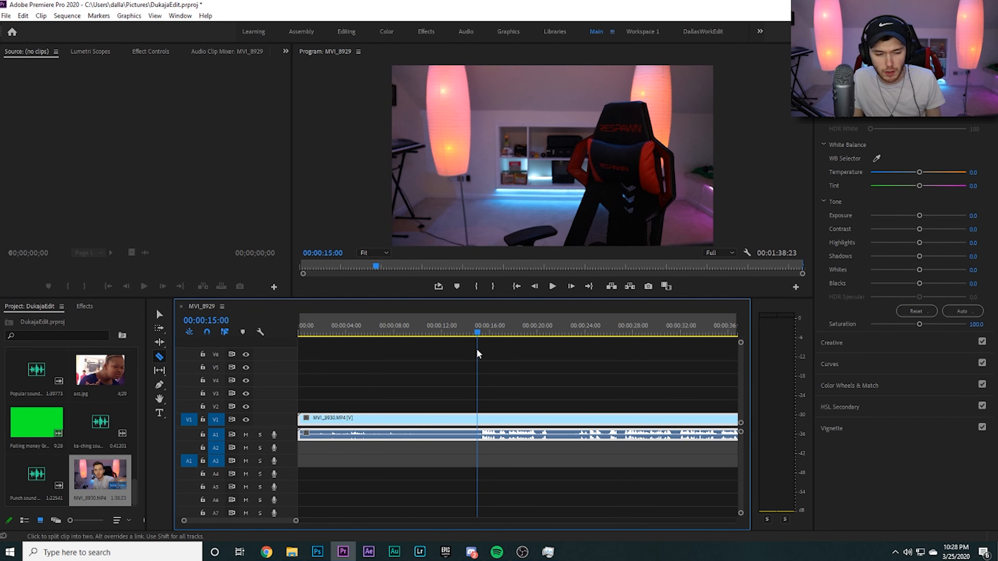
{"action": "left_click", "coordinate": [478, 419]}
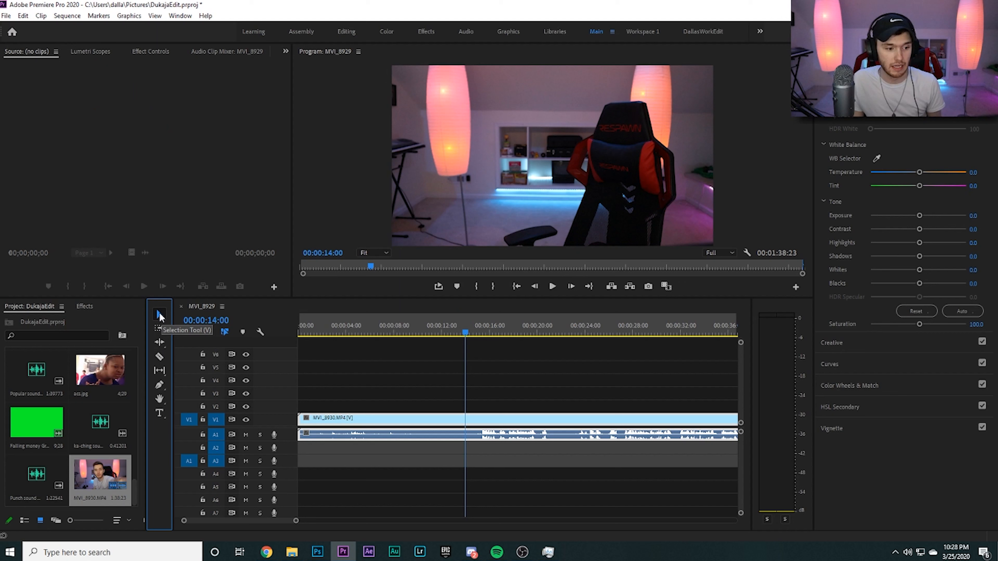
{"action": "left_click_drag", "start_coordinate": [404, 423], "coordinate": [436, 419]}
{"action": "key", "text": "ctrl+z"}
Split the MVI_8930.MP4 clip at 00:00:14:00 with the Razor tool and return to the Selection tool
{"action": "left_click", "coordinate": [159, 357]}
{"action": "left_click", "coordinate": [465, 420]}
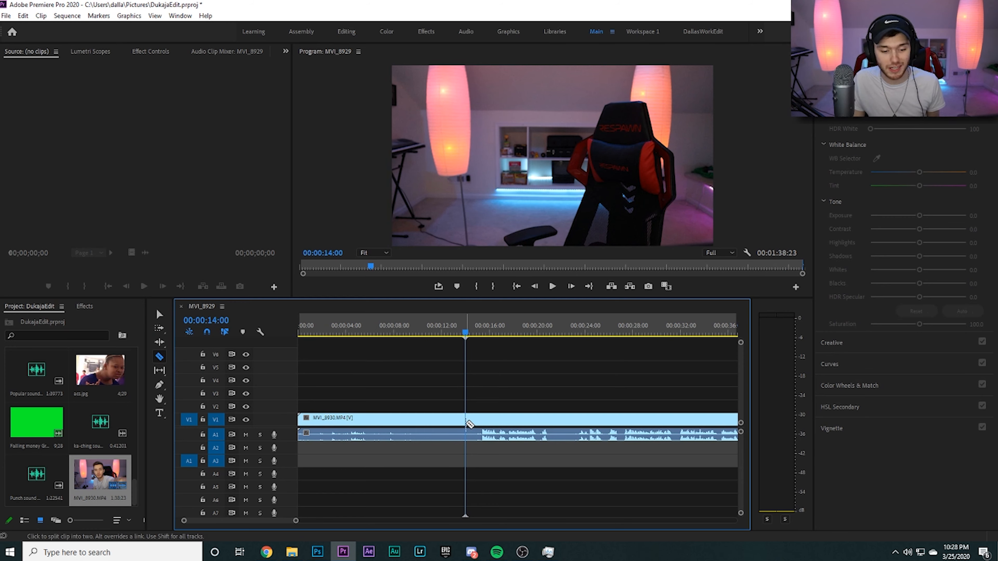
{"action": "left_click", "coordinate": [395, 411]}
{"action": "left_click", "coordinate": [239, 393]}
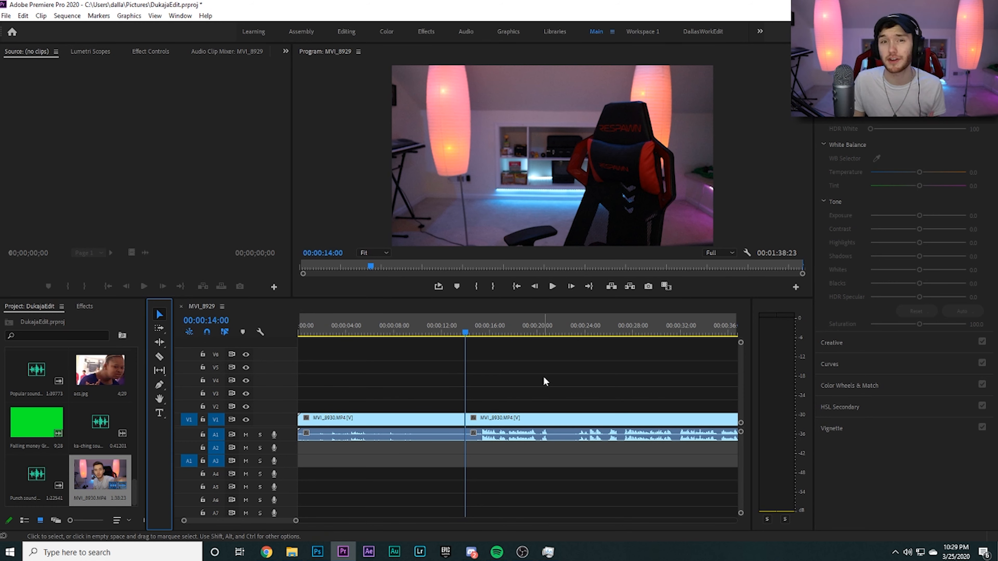
Ripple delete the silent segment before the cut and play the remaining clip from the sequence start
{"action": "left_click", "coordinate": [419, 331]}
{"action": "left_click", "coordinate": [444, 424]}
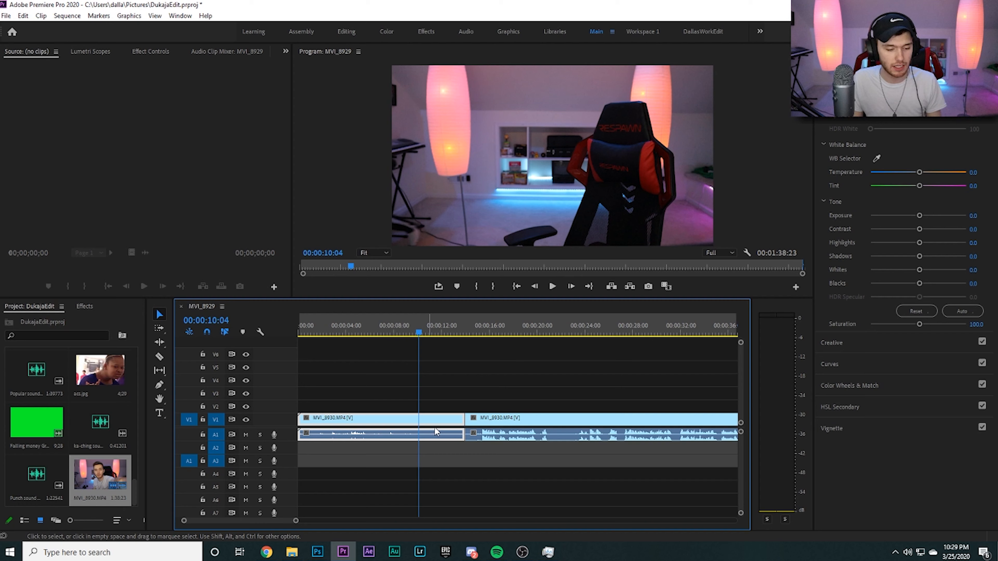
{"action": "key", "text": "Delete"}
{"action": "key", "text": "Home"}
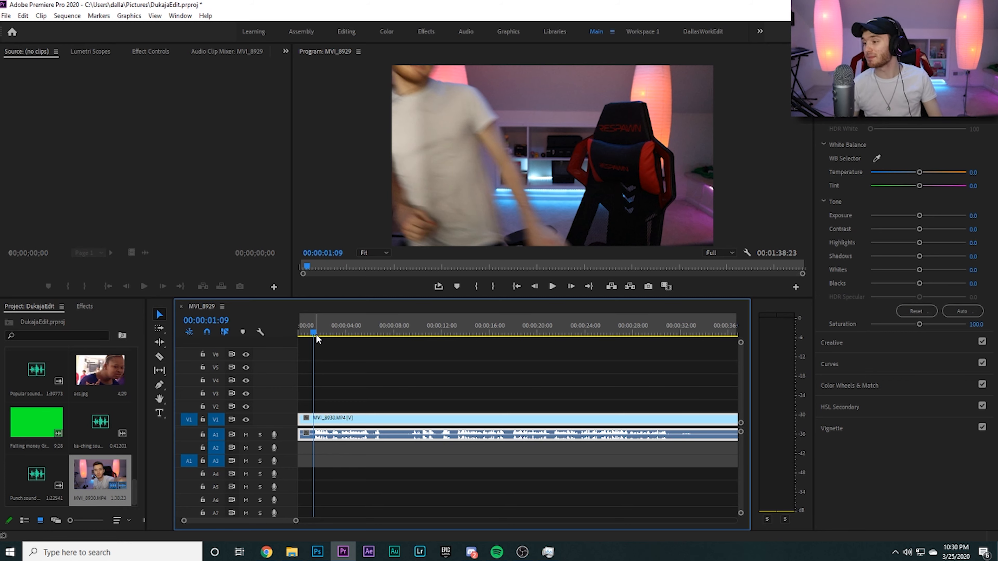
{"action": "key", "text": "space"}
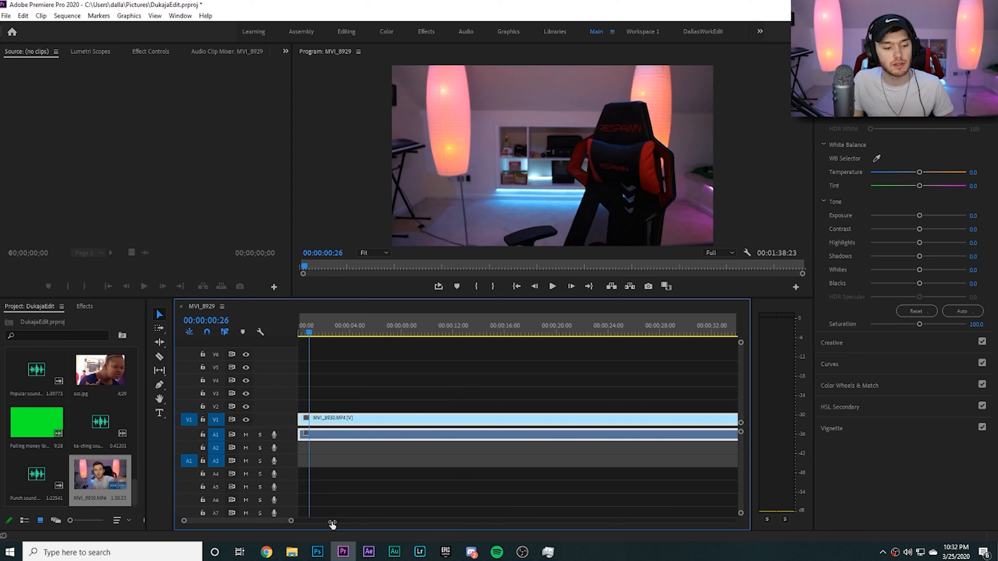
Split the clip at 00:00:00:29, just before the speech begins, and ripple delete the short piece in front of it
{"action": "left_click_drag", "start_coordinate": [332, 521], "coordinate": [261, 521]}
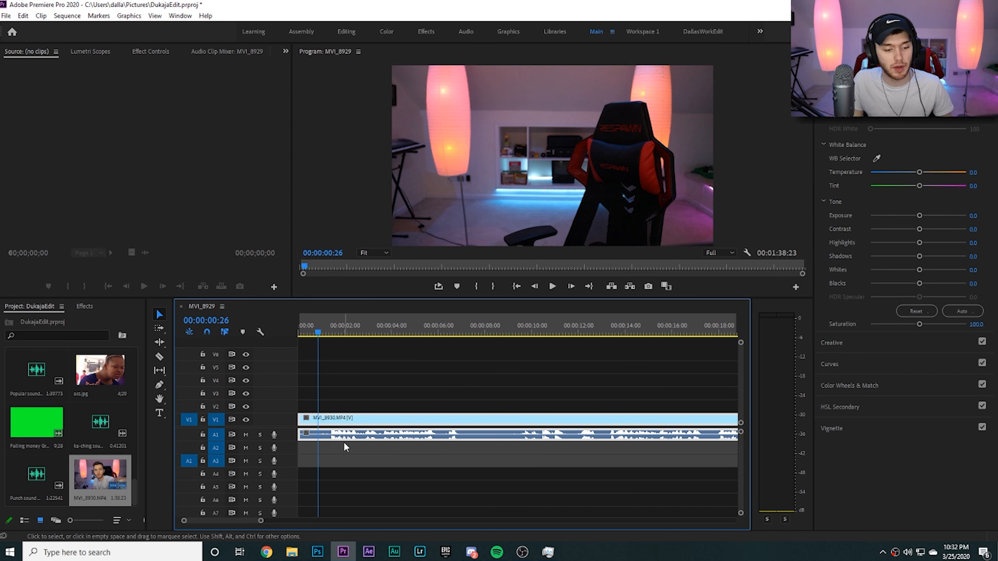
{"action": "left_click_drag", "start_coordinate": [319, 332], "coordinate": [326, 328]}
{"action": "key", "text": "c"}
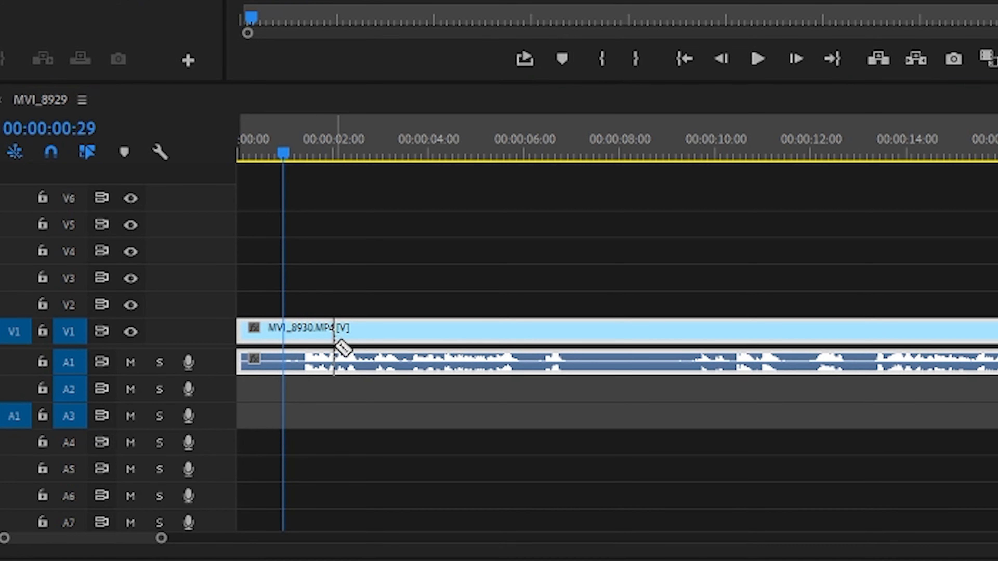
{"action": "left_click", "coordinate": [320, 419]}
{"action": "key", "text": "v"}
{"action": "left_click", "coordinate": [257, 332]}
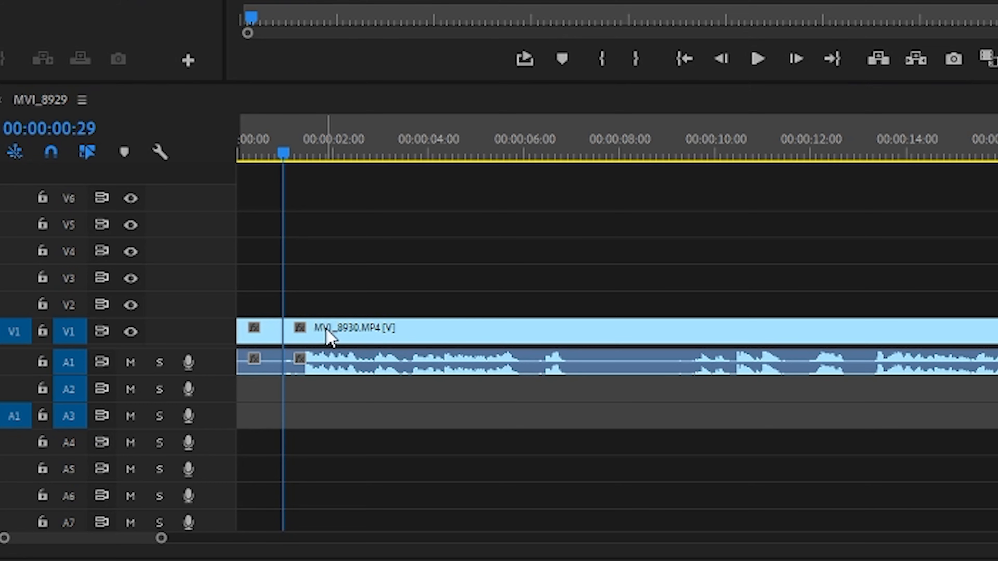
{"action": "key", "text": "shift+Delete"}
Split the clip at 00:00:01:16 with the Razor tool
{"action": "left_click_drag", "start_coordinate": [274, 142], "coordinate": [314, 160]}
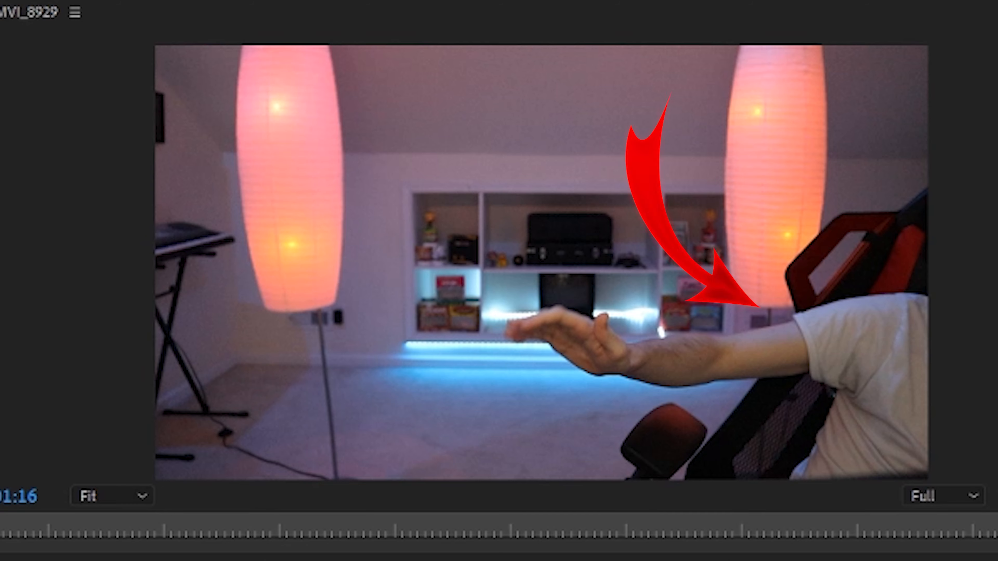
{"action": "key", "text": "c"}
{"action": "left_click", "coordinate": [335, 421]}
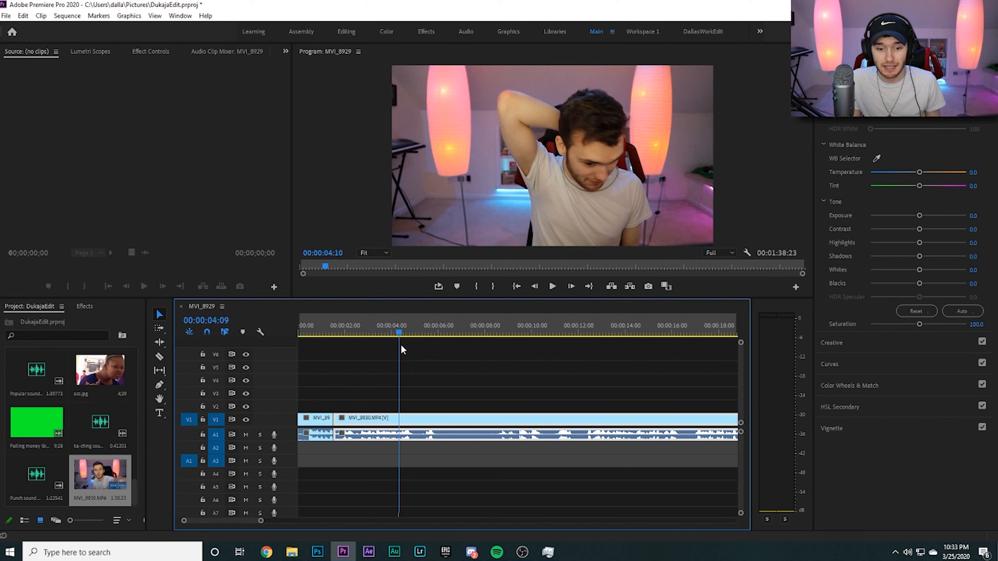
Remove the footage between the cut near the sequence start and 00:00:09:12, and play the clip from there
{"action": "left_click_drag", "start_coordinate": [400, 344], "coordinate": [506, 333]}
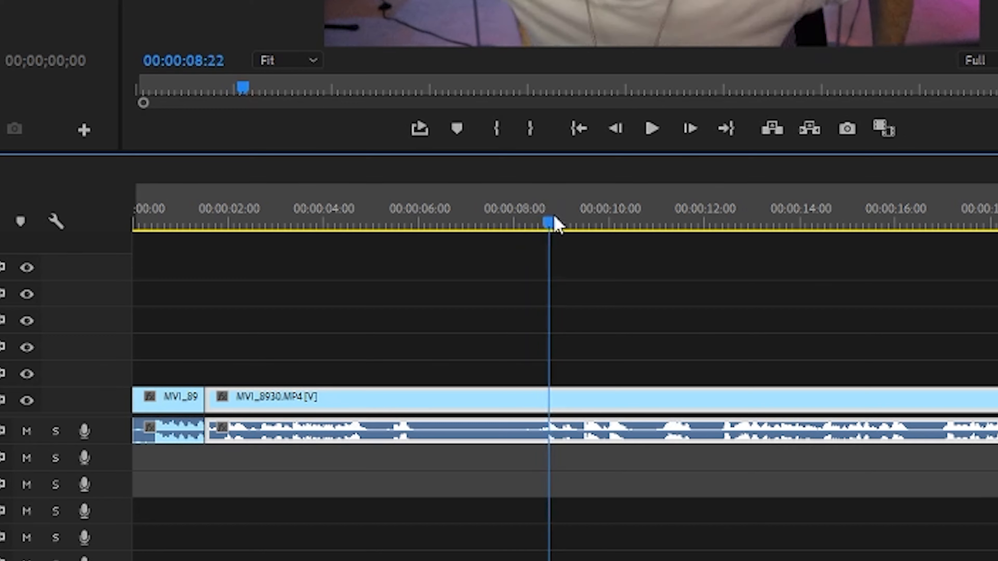
{"action": "left_click_drag", "start_coordinate": [554, 219], "coordinate": [587, 218]}
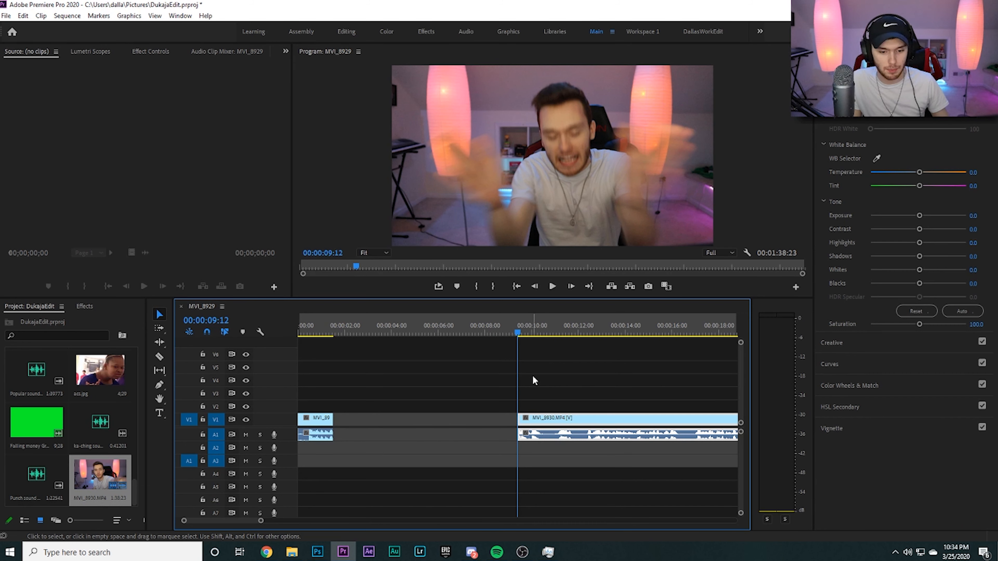
{"action": "left_click", "coordinate": [613, 409]}
{"action": "key", "text": "Right"}
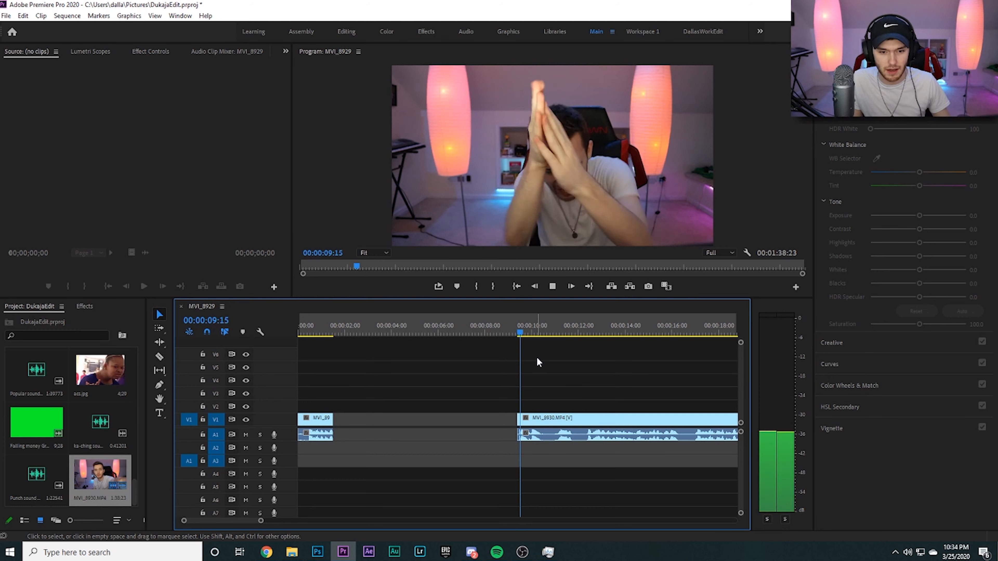
Move the remaining MVI_8930 footage slightly earlier and place the playhead at its start, at 00:00:08:27
{"action": "key", "text": "space"}
{"action": "key", "text": "space"}
{"action": "left_click_drag", "start_coordinate": [570, 421], "coordinate": [556, 422]}
{"action": "left_click", "coordinate": [507, 331]}
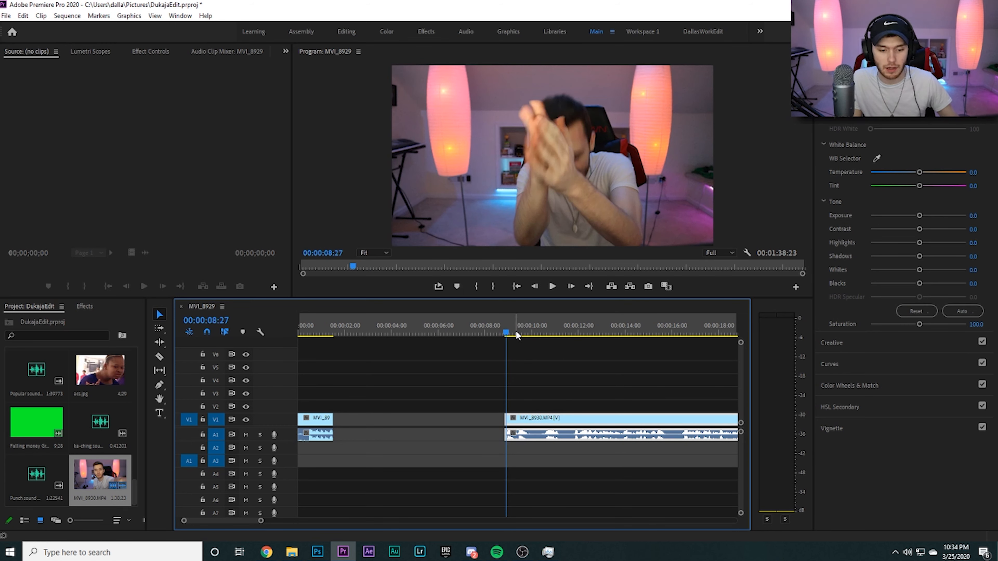
Play the start of the remaining footage and split the clip at 00:00:09:06 with the Razor tool
{"action": "left_click", "coordinate": [157, 362]}
{"action": "key", "text": "space"}
{"action": "key", "text": "space"}
{"action": "left_click", "coordinate": [504, 318]}
{"action": "left_click", "coordinate": [504, 318]}
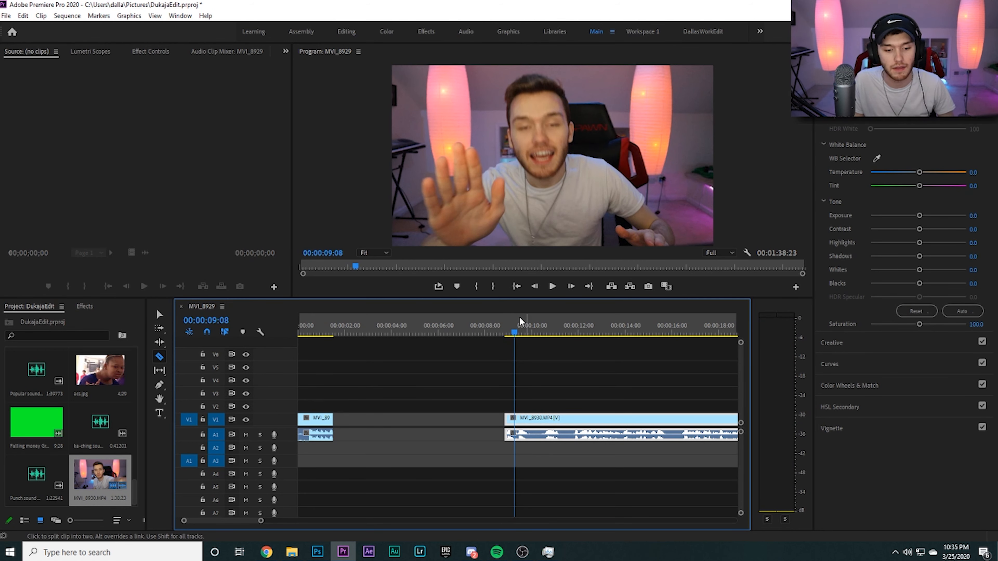
{"action": "left_click", "coordinate": [505, 329]}
{"action": "key", "text": "space"}
{"action": "key", "text": "space"}
{"action": "left_click_drag", "start_coordinate": [508, 329], "coordinate": [514, 367]}
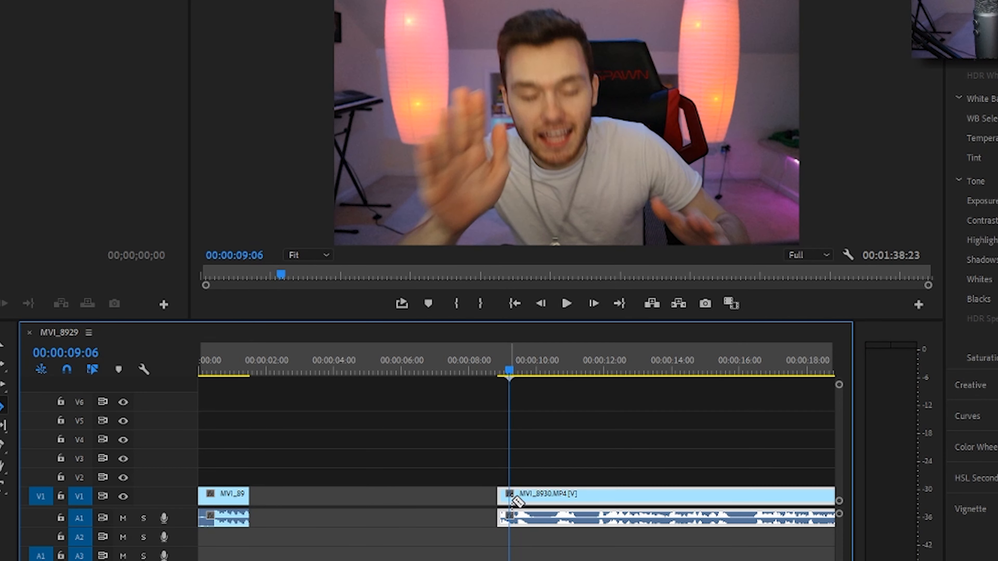
{"action": "left_click", "coordinate": [514, 421]}
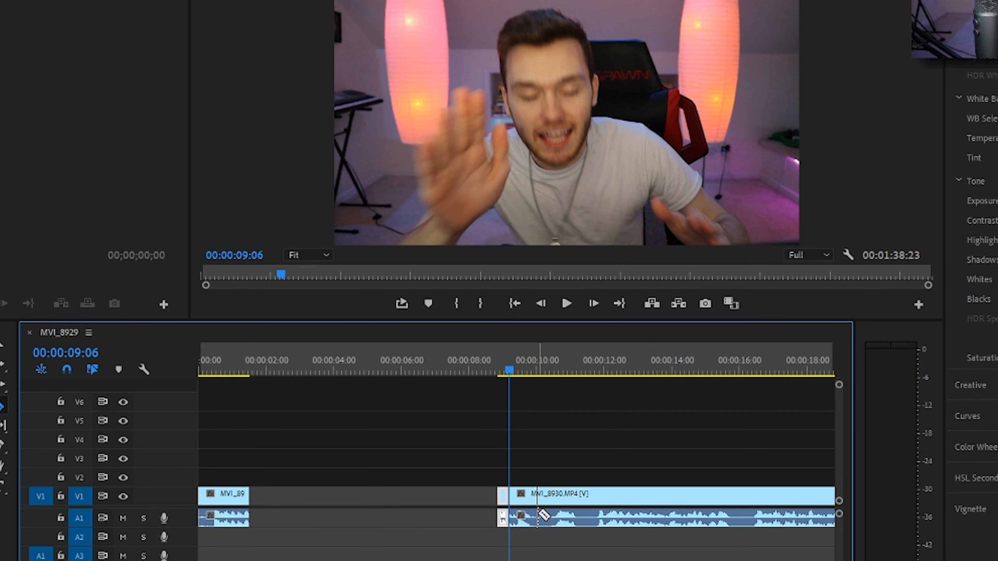
Review the new cut by playing the footage from 00:00:08:13
{"action": "key", "text": "space"}
{"action": "key", "text": "space"}
{"action": "key", "text": "Left"}
{"action": "key", "text": "Left"}
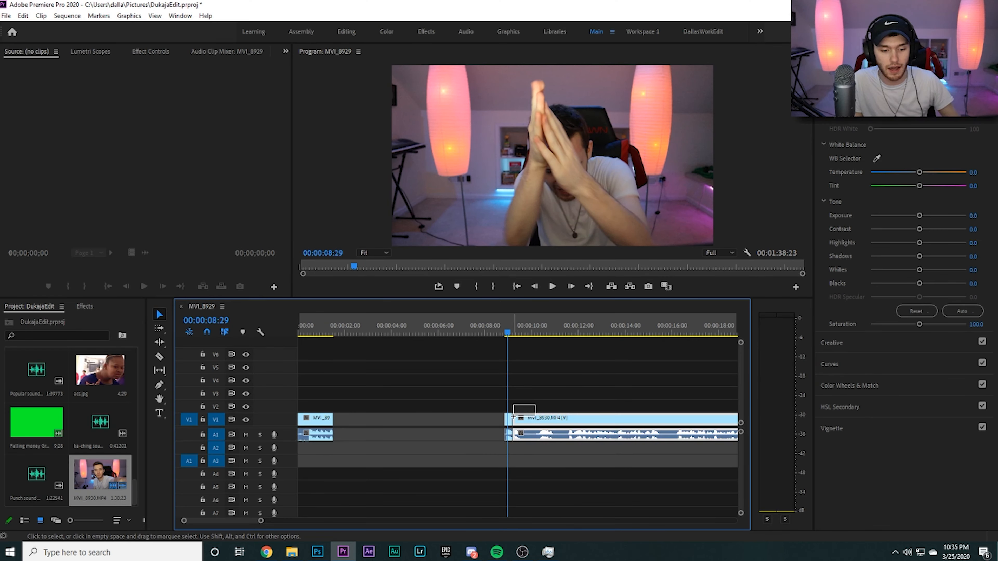
{"action": "left_click_drag", "start_coordinate": [514, 417], "coordinate": [513, 415]}
{"action": "left_click", "coordinate": [550, 388]}
{"action": "left_click", "coordinate": [495, 332]}
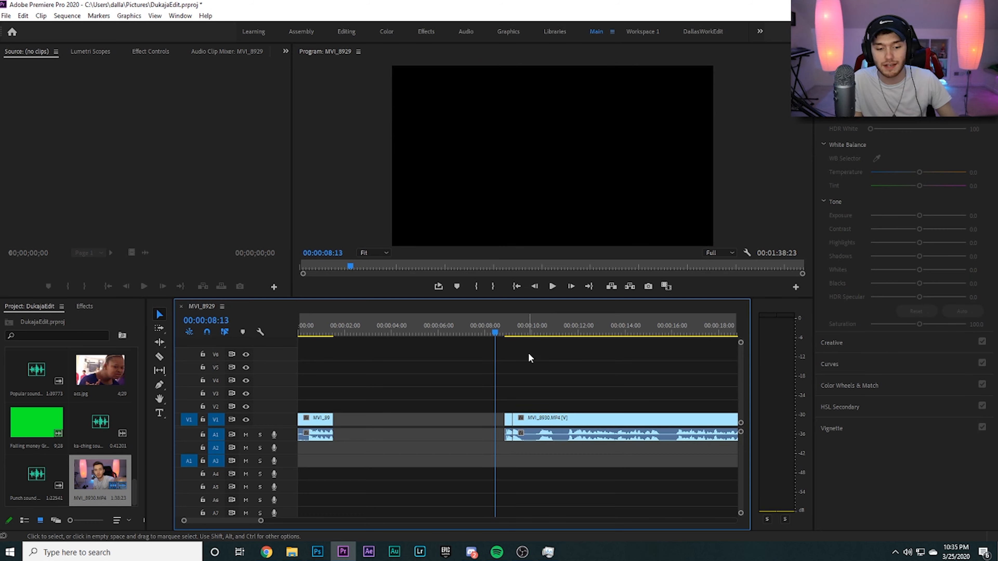
{"action": "key", "text": "space"}
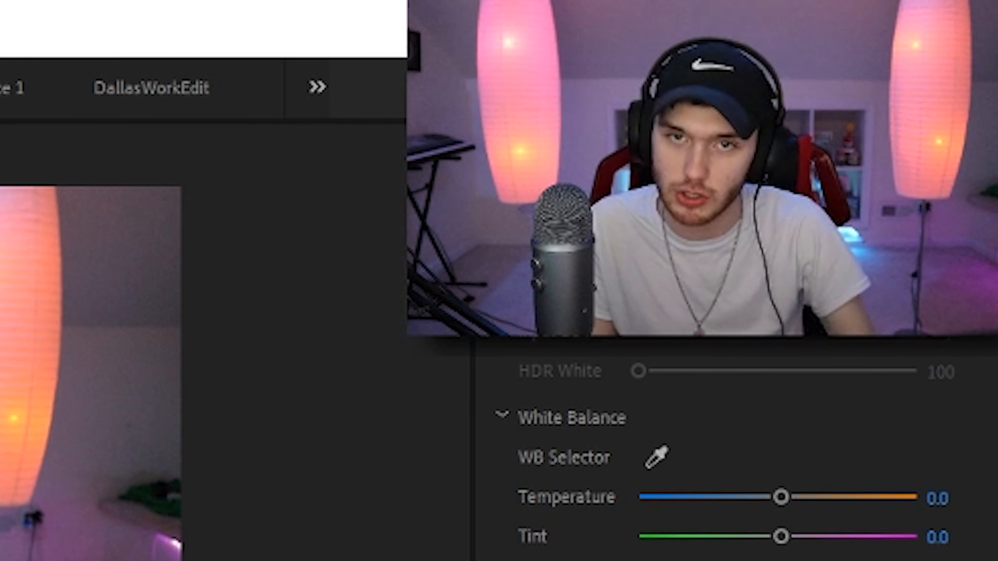
Close the large gap after the opening clip and return to the sequence start to check the joined clips
{"action": "left_click", "coordinate": [159, 357]}
{"action": "left_click", "coordinate": [507, 333]}
{"action": "left_click", "coordinate": [159, 314]}
{"action": "key", "text": "space"}
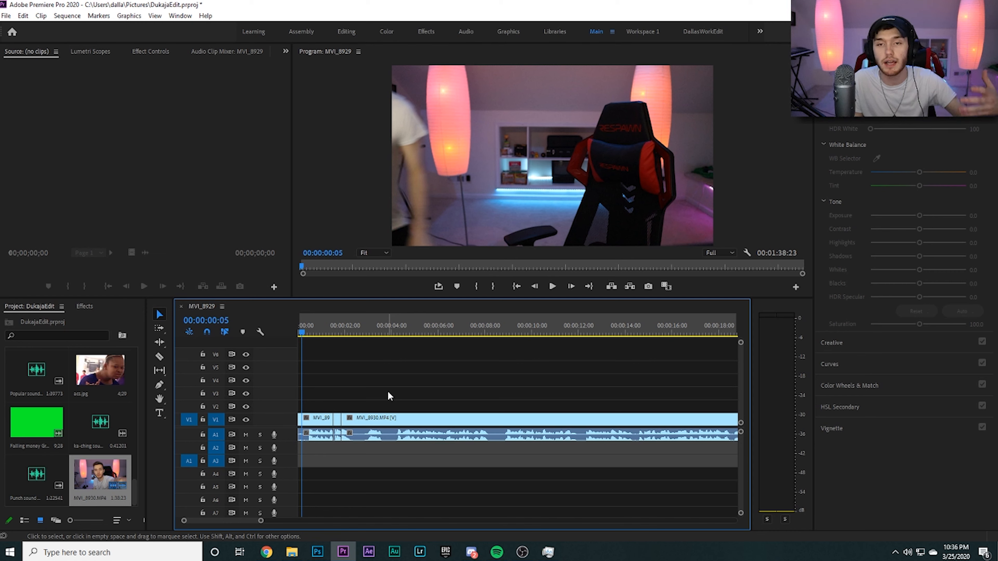
{"action": "key", "text": "Home"}
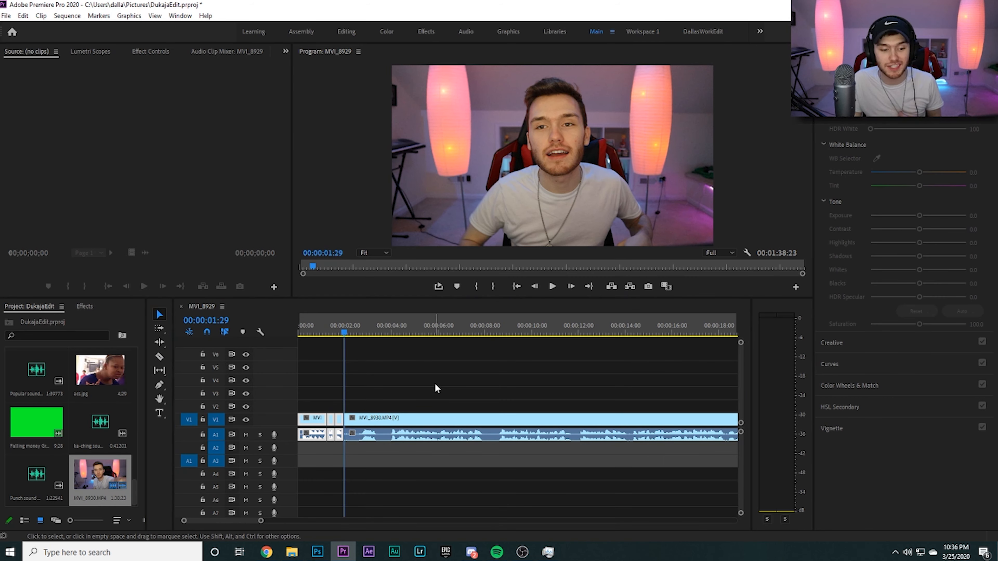
{"action": "left_click", "coordinate": [435, 384]}
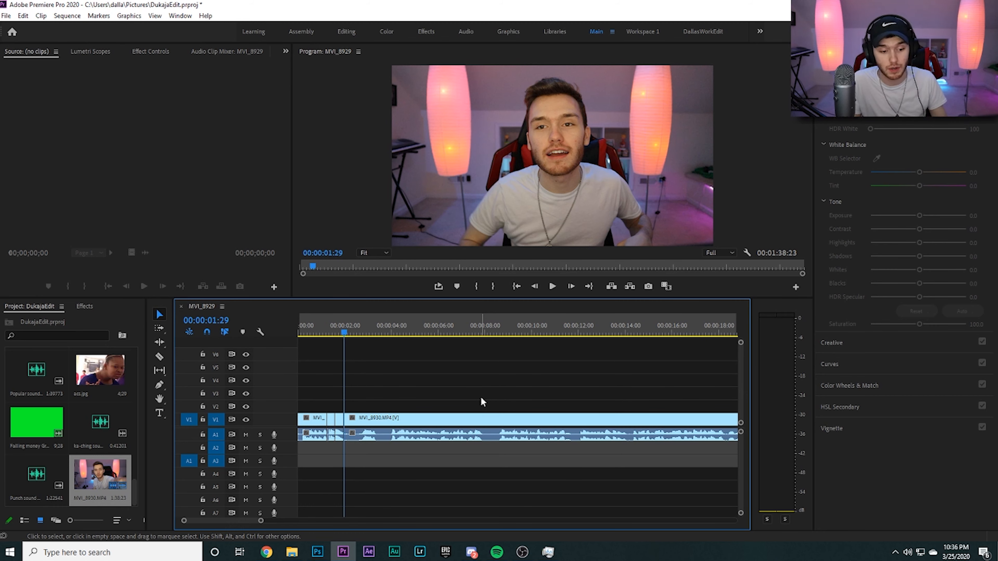
Play the footage from 00:00:06:16 to locate the pause, and split the clip at 00:00:07:25 with the Razor tool
{"action": "left_click", "coordinate": [460, 328]}
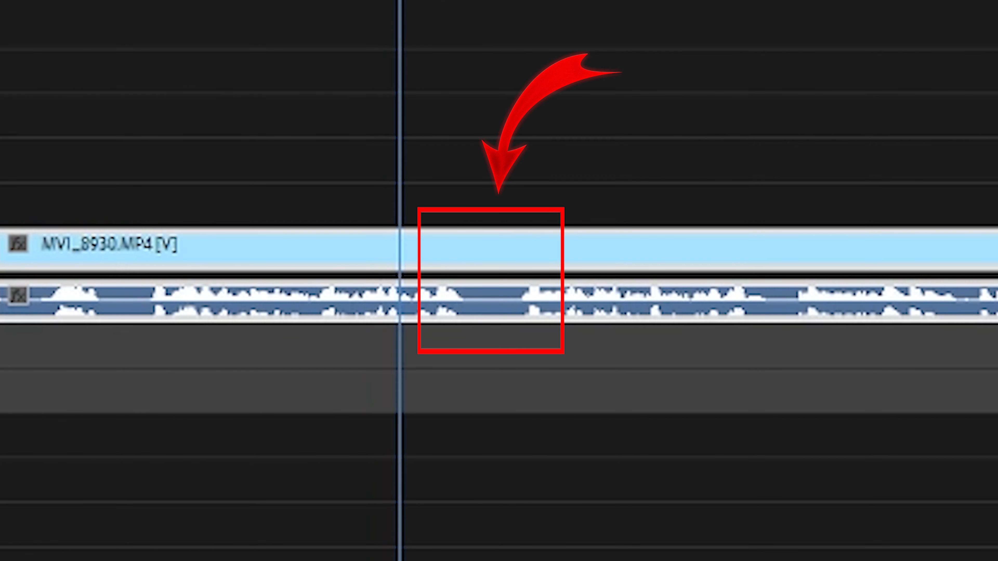
{"action": "left_click_drag", "start_coordinate": [465, 322], "coordinate": [451, 322]}
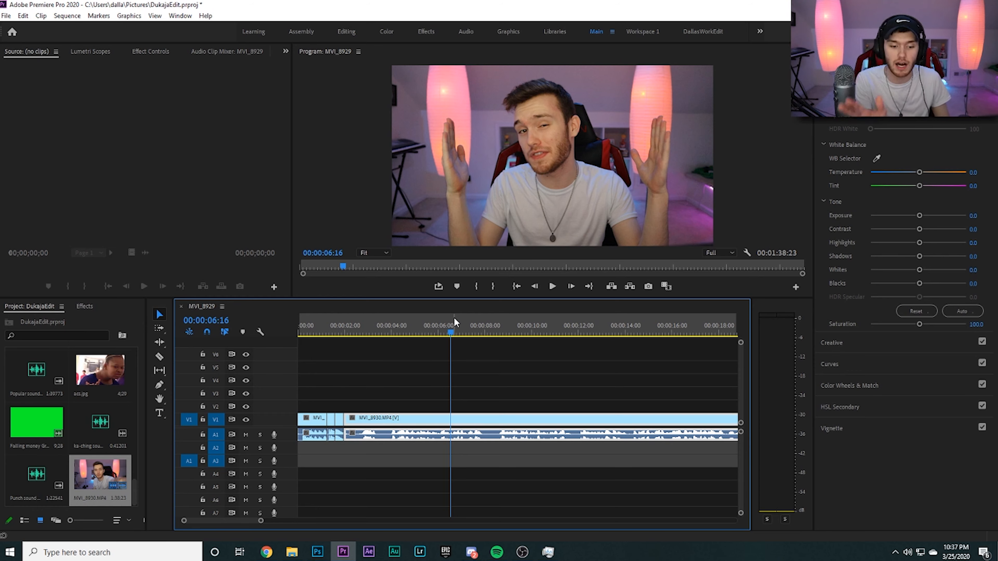
{"action": "key", "text": "space"}
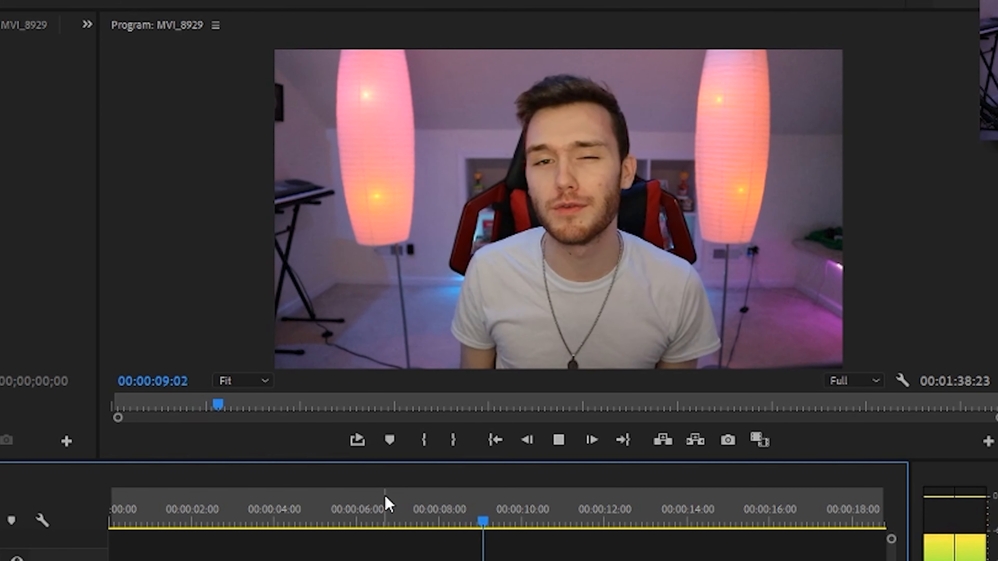
{"action": "key", "text": "space"}
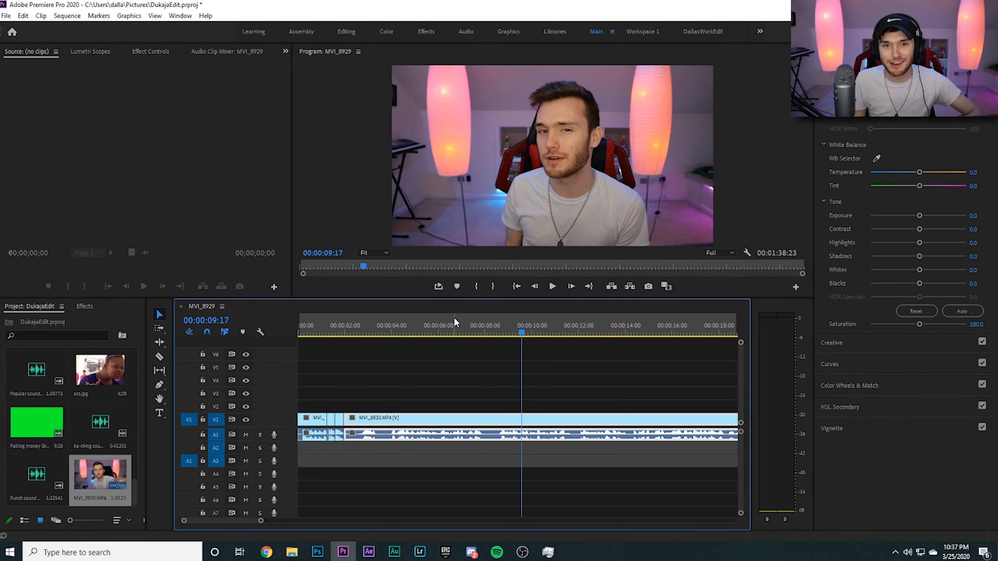
{"action": "left_click", "coordinate": [472, 324]}
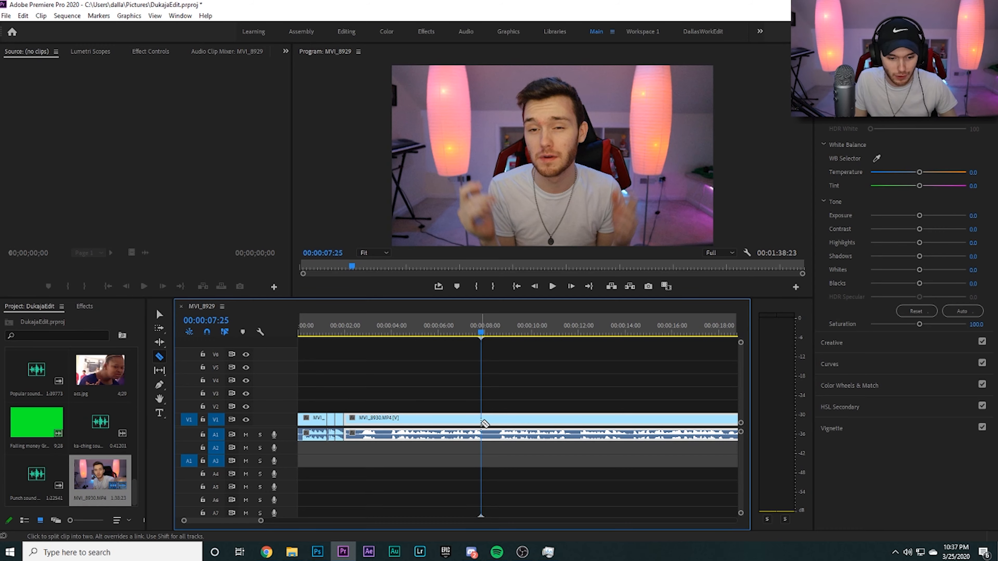
{"action": "left_click", "coordinate": [483, 421]}
Remove the silent piece between 00:00:07:25 and 00:00:08:19, close the gap, and play the join from 00:00:07:05
{"action": "key", "text": "space"}
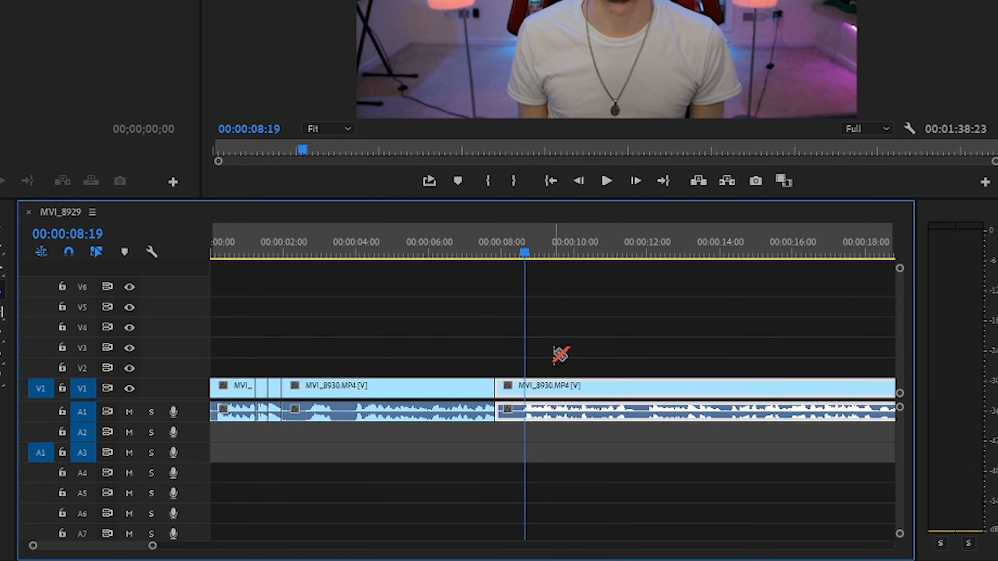
{"action": "left_click", "coordinate": [527, 389]}
{"action": "left_click", "coordinate": [471, 242]}
{"action": "left_click", "coordinate": [0, 227]}
{"action": "left_click_drag", "start_coordinate": [561, 385], "coordinate": [543, 388]}
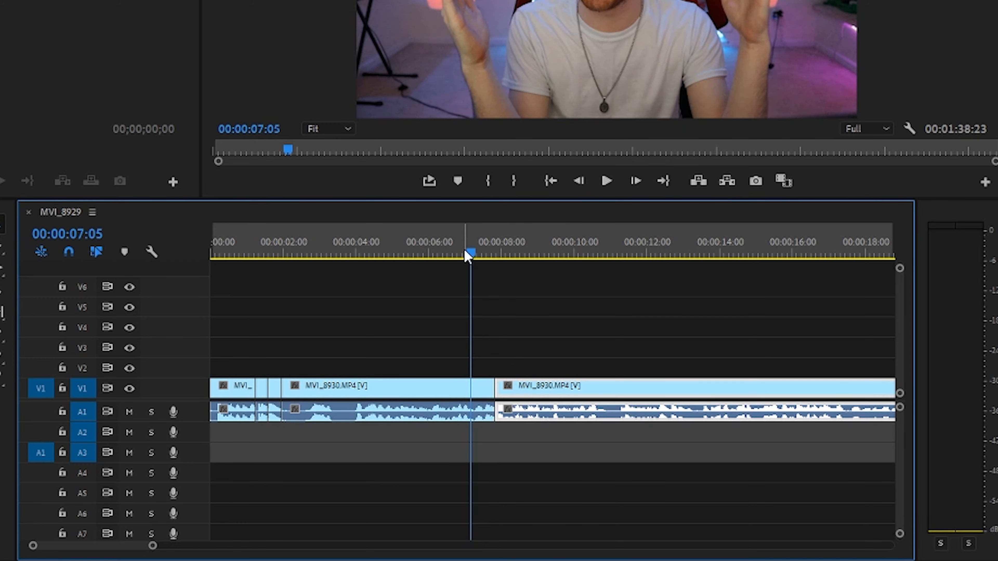
{"action": "key", "text": "space"}
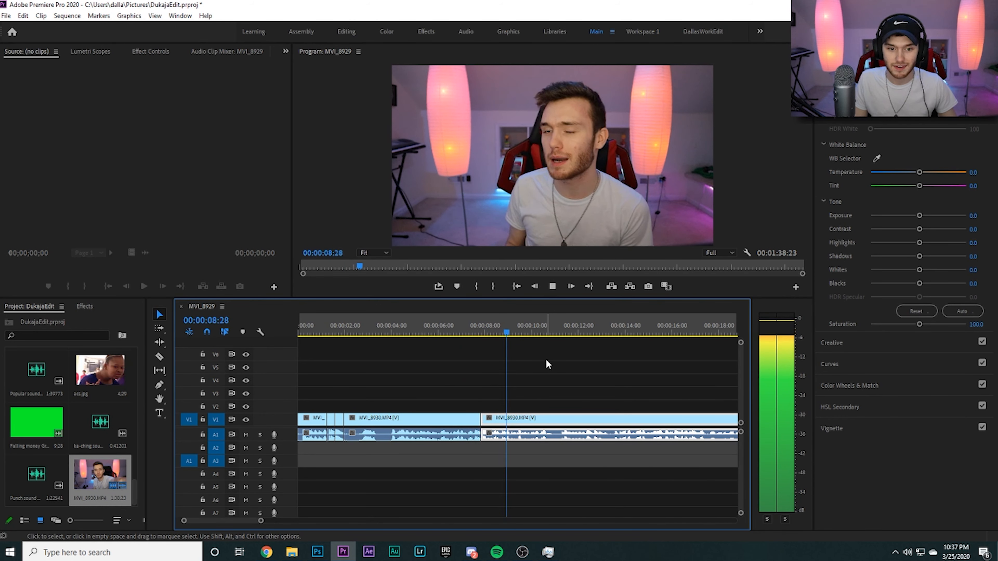
{"action": "key", "text": "space"}
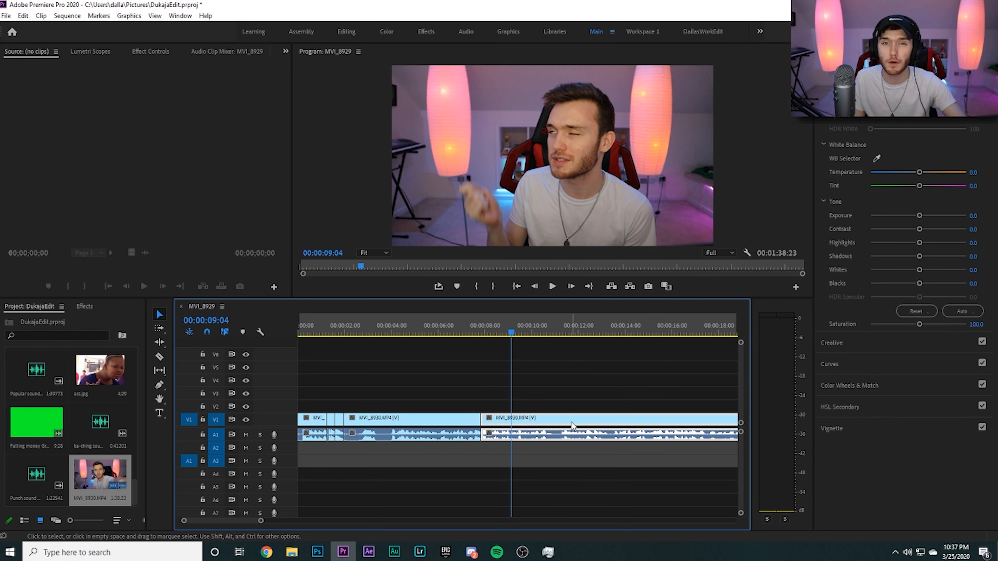
Slide the later MVI_8930 footage against the preceding clip to close the gap just after 00:00:06:00
{"action": "left_click_drag", "start_coordinate": [261, 521], "coordinate": [294, 523]}
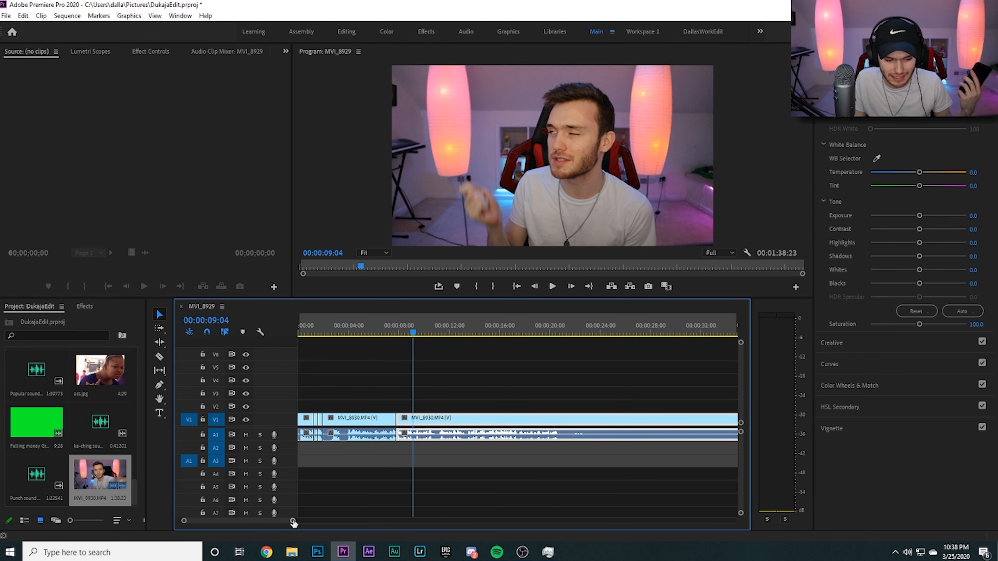
{"action": "left_click_drag", "start_coordinate": [293, 523], "coordinate": [393, 525]}
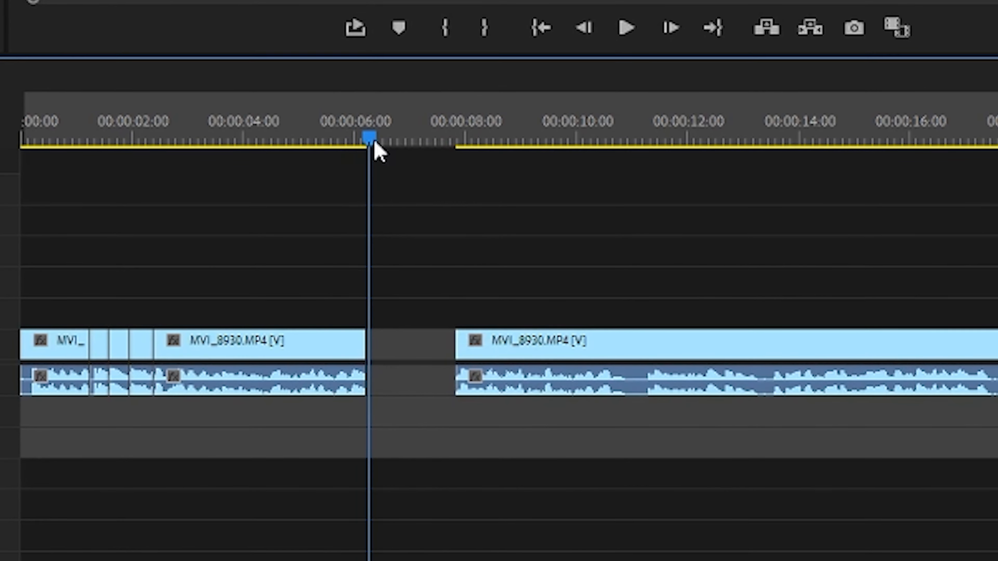
{"action": "left_click_drag", "start_coordinate": [518, 351], "coordinate": [428, 351]}
{"action": "key", "text": "="}
{"action": "key", "text": "="}
Play on through the footage and split it around the next unwanted sections with the Razor tool
{"action": "left_click", "coordinate": [483, 346]}
{"action": "key", "text": "space"}
{"action": "key", "text": "c"}
{"action": "left_click", "coordinate": [962, 377]}
{"action": "scroll", "coordinate": [989, 354], "scroll_direction": "down", "scroll_amount": 3}
{"action": "left_click", "coordinate": [485, 366]}
{"action": "scroll", "coordinate": [784, 420], "scroll_direction": "down", "scroll_amount": 3}
{"action": "left_click", "coordinate": [816, 375]}
{"action": "left_click", "coordinate": [985, 372]}
Slide the footage after the removed section earlier to close the gap
{"action": "key", "text": "v"}
{"action": "left_click_drag", "start_coordinate": [486, 327], "coordinate": [449, 326]}
{"action": "scroll", "coordinate": [499, 354], "scroll_direction": "down", "scroll_amount": 6}
Play through the later footage and split the clip at about 00:00:54 with the Razor tool
{"action": "left_click", "coordinate": [766, 88]}
{"action": "key", "text": "space"}
{"action": "left_click", "coordinate": [786, 228]}
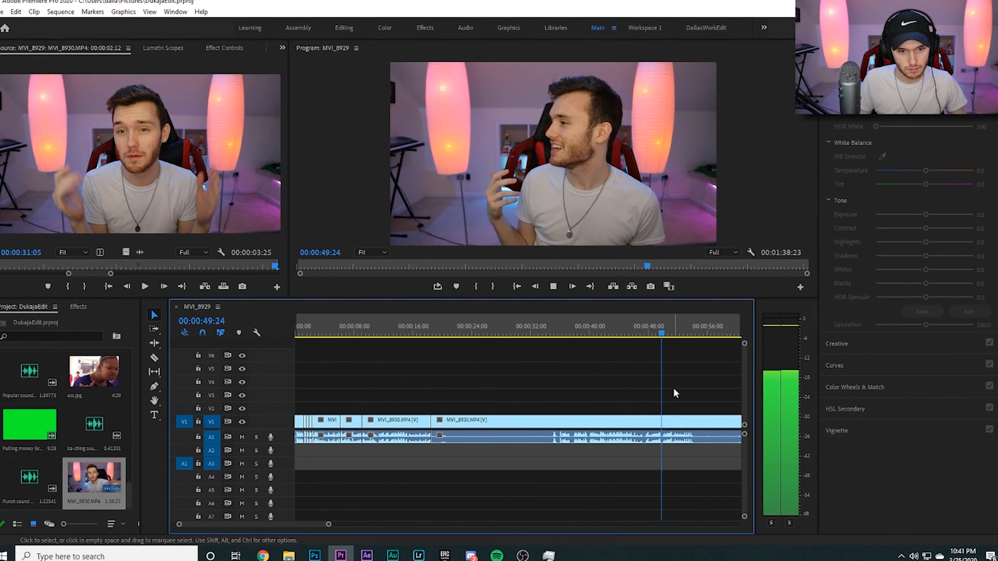
{"action": "key", "text": "space"}
{"action": "key", "text": "c"}
{"action": "left_click", "coordinate": [693, 423]}
{"action": "key", "text": "v"}
Split the long clip at about 00:00:40 and delete the unwanted section in front of the cut
{"action": "left_click", "coordinate": [366, 327]}
{"action": "key", "text": "space"}
{"action": "left_click", "coordinate": [556, 330]}
{"action": "key", "text": "space"}
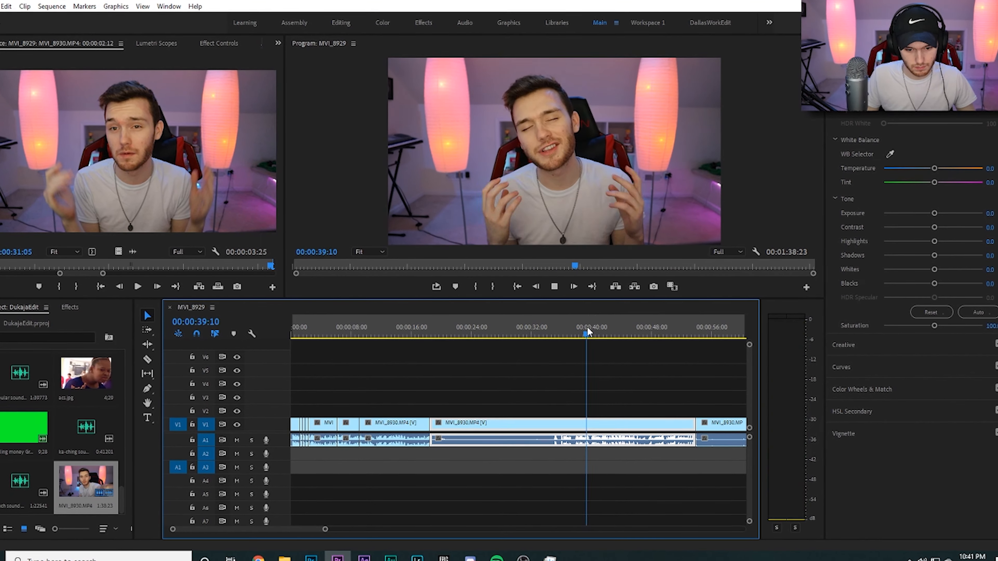
{"action": "key", "text": "space"}
{"action": "key", "text": "c"}
{"action": "left_click", "coordinate": [592, 423]}
{"action": "key", "text": "v"}
{"action": "left_click", "coordinate": [511, 422]}
{"action": "key", "text": "Delete"}
Slide the later footage back towards the preceding clip to close the gap, and undo the last move
{"action": "left_click_drag", "start_coordinate": [641, 424], "coordinate": [479, 424]}
{"action": "left_click", "coordinate": [362, 328]}
{"action": "left_click_drag", "start_coordinate": [322, 532], "coordinate": [289, 532]}
{"action": "left_click_drag", "start_coordinate": [645, 425], "coordinate": [459, 425]}
{"action": "key", "text": "ctrl+z"}
Move the remaining section earlier against the kept clips and play the joined footage through to 00:00:24:25
{"action": "key", "text": "space"}
{"action": "key", "text": "space"}
{"action": "left_click", "coordinate": [461, 331]}
{"action": "left_click_drag", "start_coordinate": [551, 424], "coordinate": [501, 423]}
{"action": "left_click", "coordinate": [430, 426]}
{"action": "key", "text": "space"}
{"action": "key", "text": "space"}
{"action": "left_click", "coordinate": [417, 331]}
{"action": "left_click", "coordinate": [500, 428]}
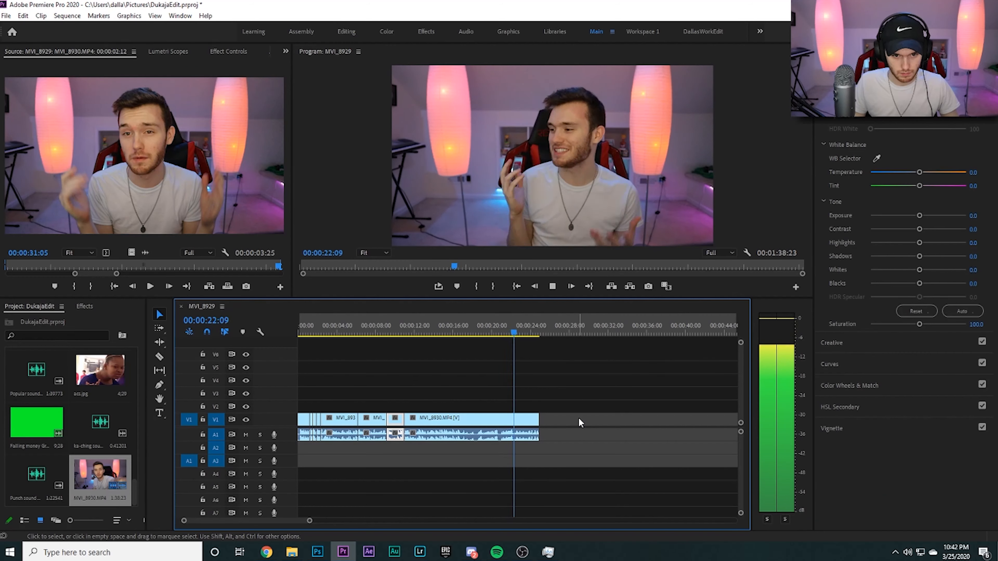
{"action": "key", "text": "space"}
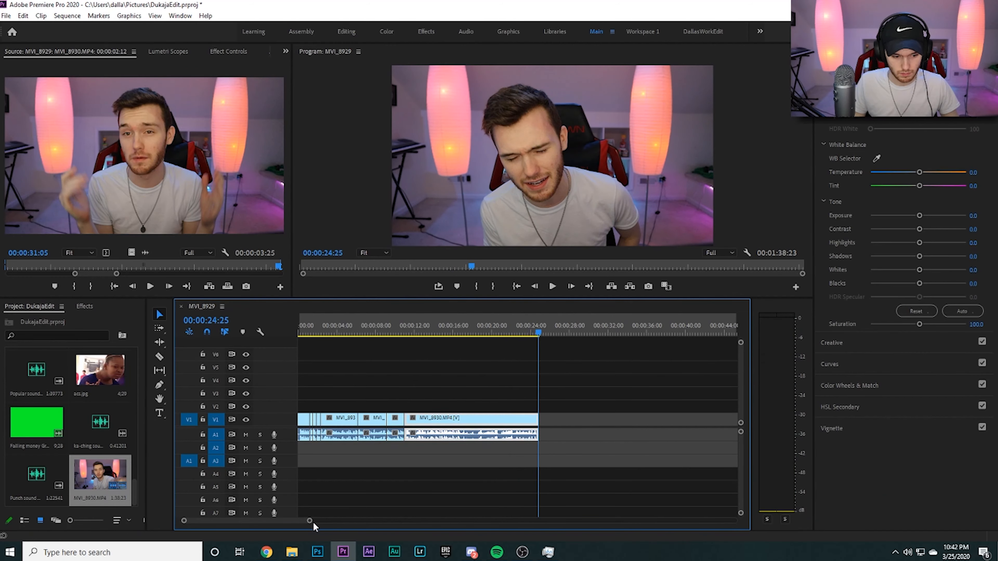
Play the following footage, split the clip at the playhead, and delete the unwanted piece
{"action": "left_click_drag", "start_coordinate": [314, 521], "coordinate": [349, 521]}
{"action": "left_click", "coordinate": [508, 332]}
{"action": "key", "text": "space"}
{"action": "key", "text": "space"}
{"action": "left_click", "coordinate": [481, 428]}
{"action": "key", "text": "ctrl+k"}
{"action": "key", "text": "Delete"}
Delete all the leftover footage after the last clip worth keeping
{"action": "key", "text": "space"}
{"action": "key", "text": "space"}
{"action": "left_click_drag", "start_coordinate": [677, 446], "coordinate": [462, 422]}
{"action": "key", "text": "Delete"}
Set the sequence's Out point at the end of the last clip and play the ending from 00:00:28:04
{"action": "left_click", "coordinate": [500, 332]}
{"action": "key", "text": "o"}
{"action": "left_click", "coordinate": [462, 332]}
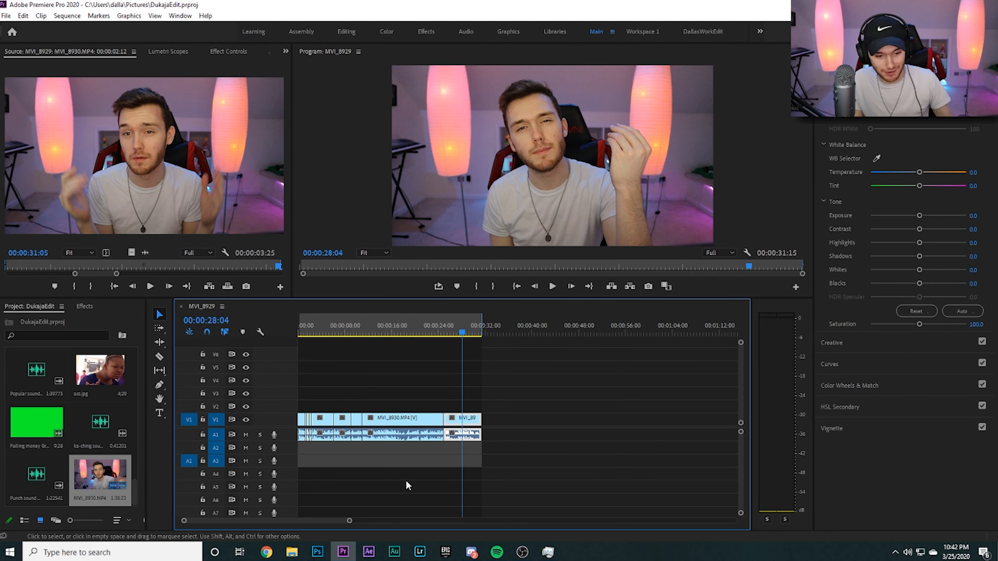
{"action": "key", "text": "space"}
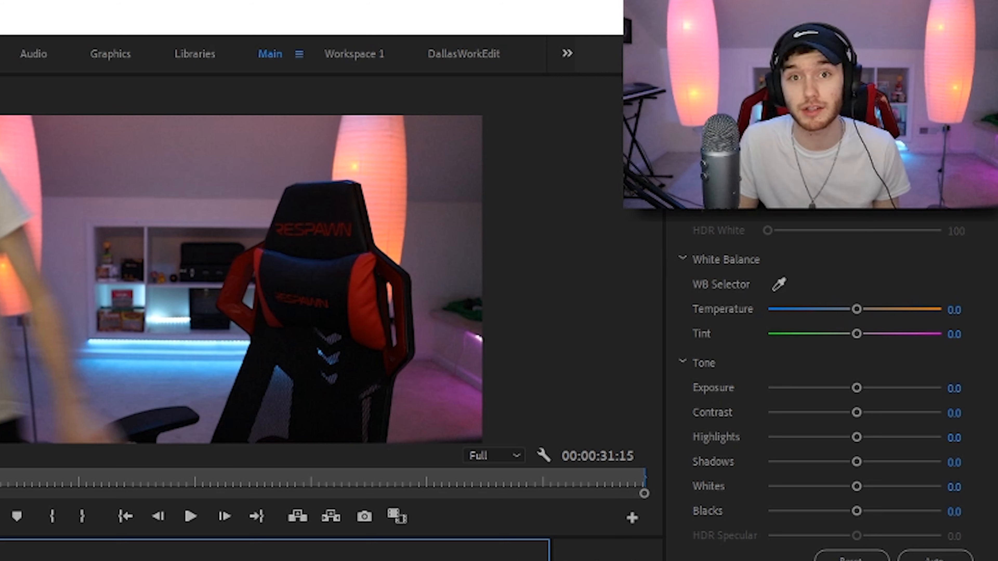
Play the finished rough cut from the beginning and return the playhead to the sequence start
{"action": "left_click", "coordinate": [303, 333]}
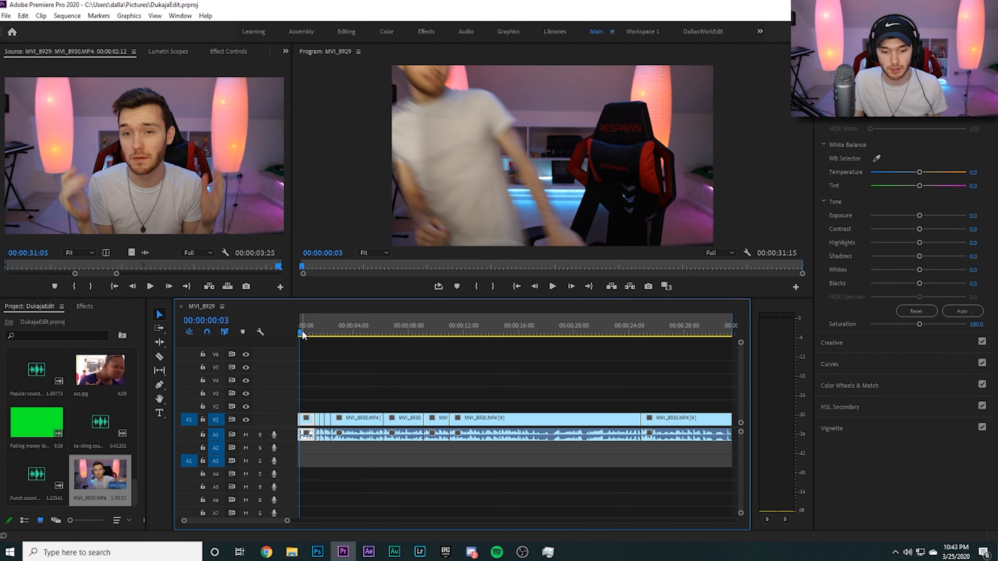
{"action": "key", "text": "space"}
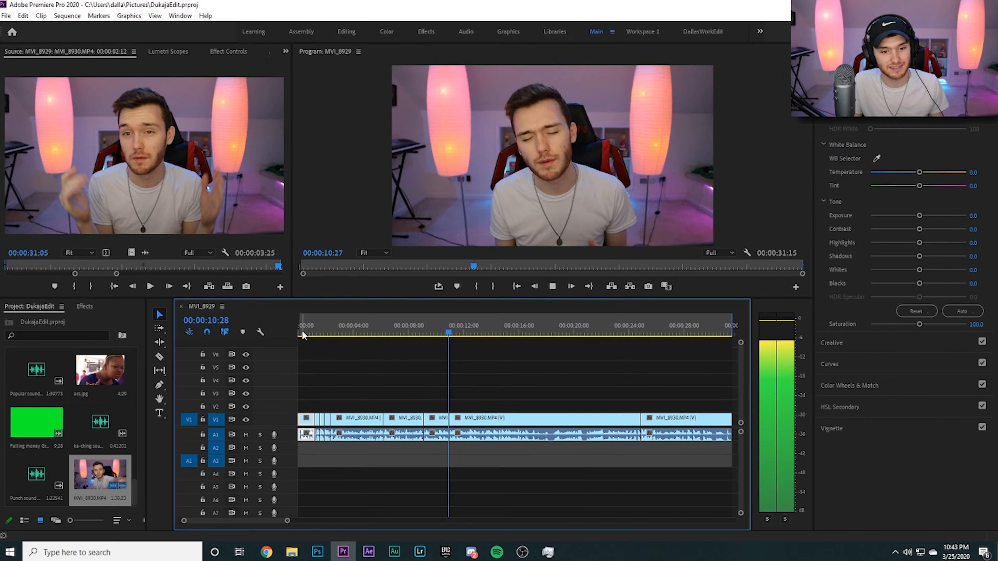
{"action": "key", "text": "space"}
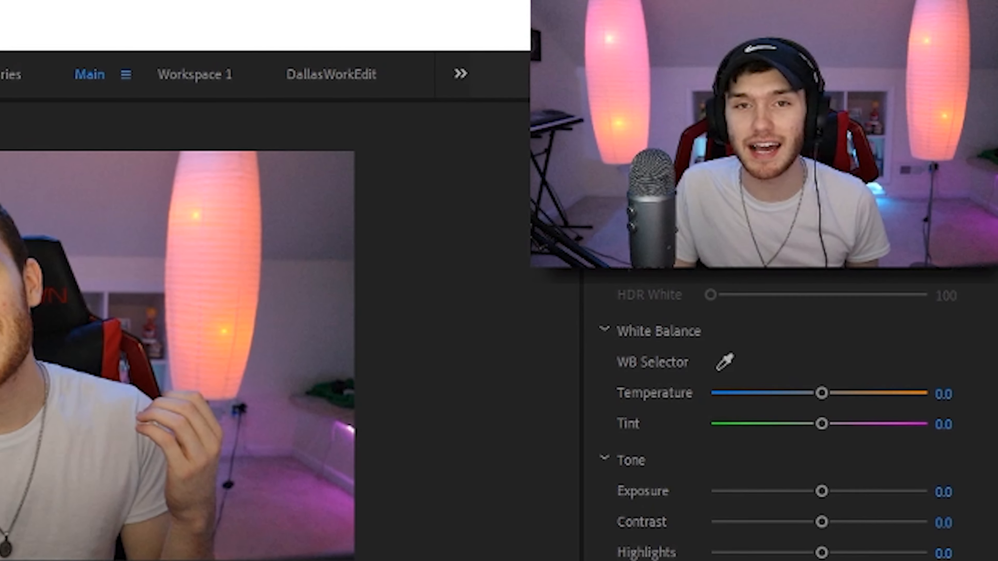
{"action": "left_click", "coordinate": [515, 286]}
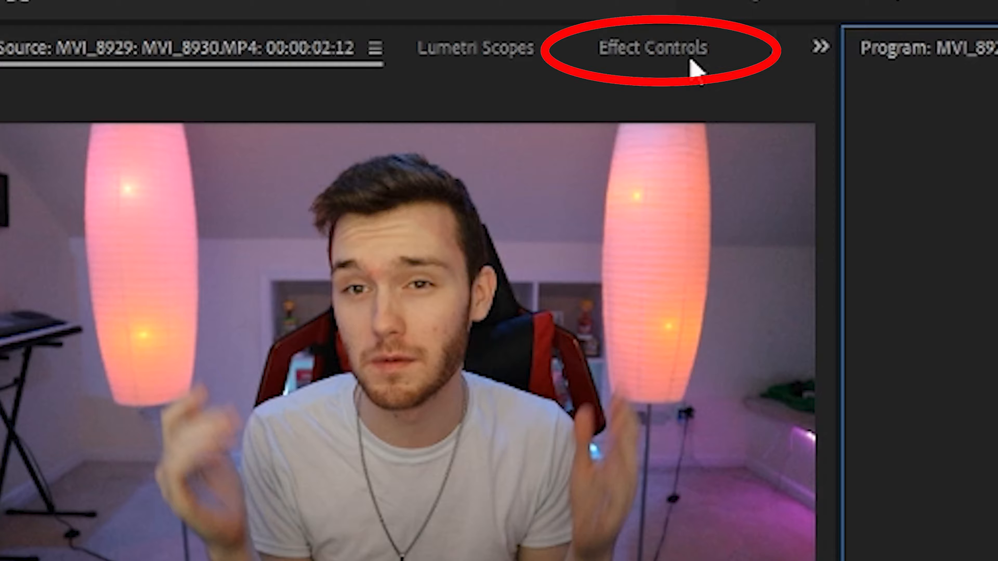
Show the first clip's Effect Controls and move the playhead to 00:00:00:17 within the clip
{"action": "left_click", "coordinate": [232, 56]}
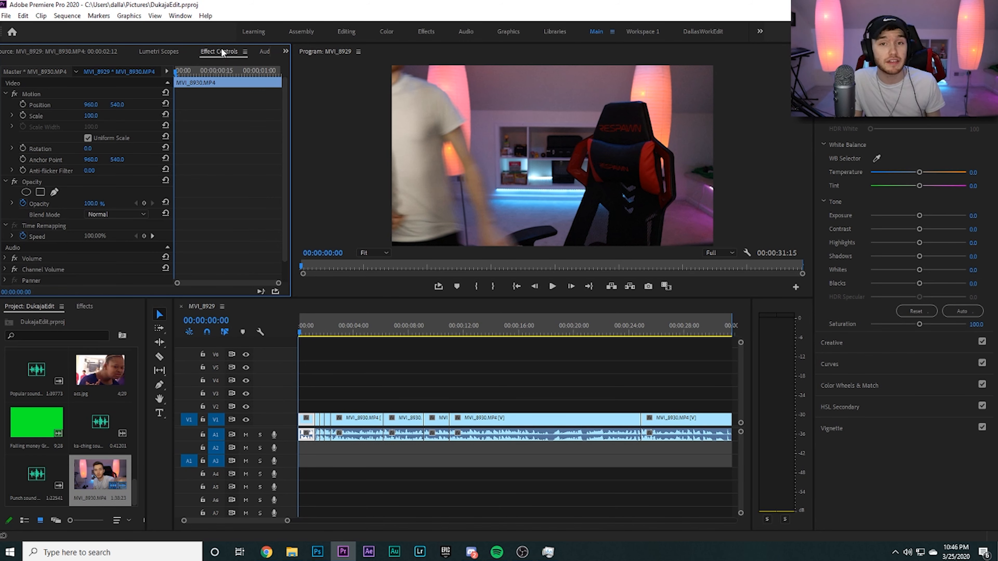
{"action": "left_click", "coordinate": [184, 16]}
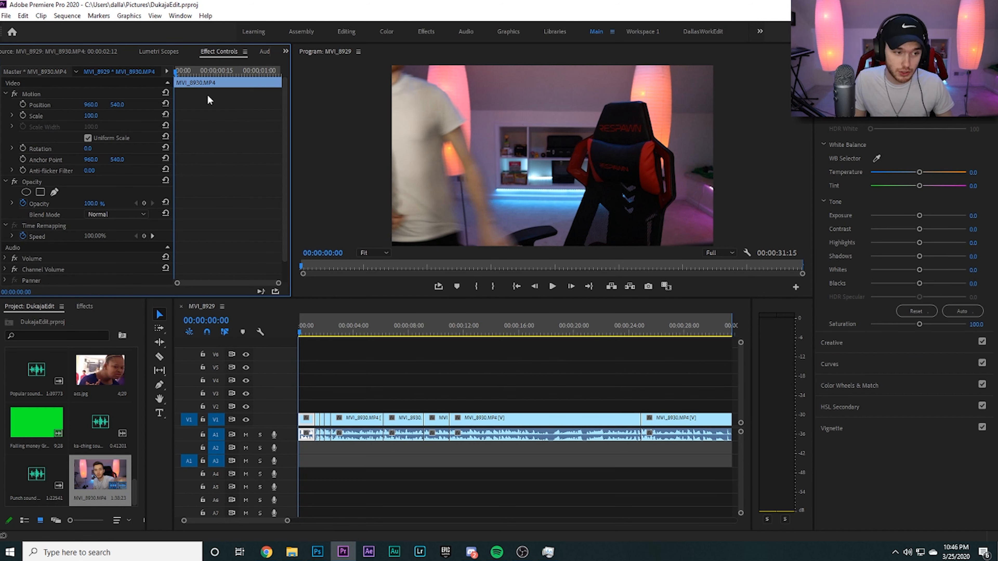
{"action": "mouse_move", "coordinate": [212, 74]}
{"action": "left_mouse_down"}
{"action": "mouse_move", "coordinate": [230, 75]}
{"action": "mouse_move", "coordinate": [172, 71]}
{"action": "mouse_move", "coordinate": [228, 66]}
{"action": "mouse_move", "coordinate": [183, 87]}
{"action": "mouse_move", "coordinate": [203, 73]}
{"action": "mouse_move", "coordinate": [184, 73]}
{"action": "mouse_move", "coordinate": [203, 73]}
{"action": "left_mouse_up"}
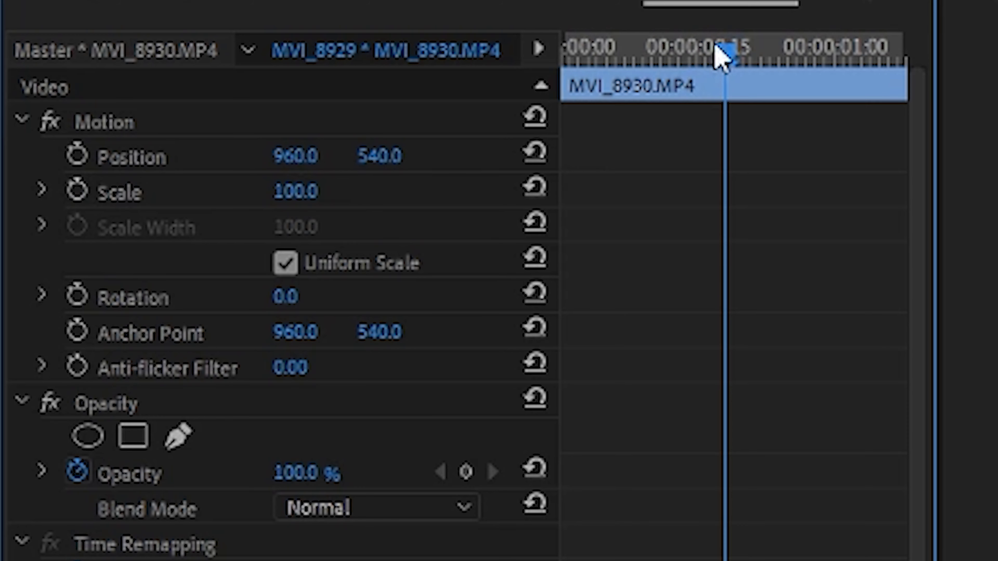
{"action": "left_click_drag", "start_coordinate": [720, 51], "coordinate": [718, 49]}
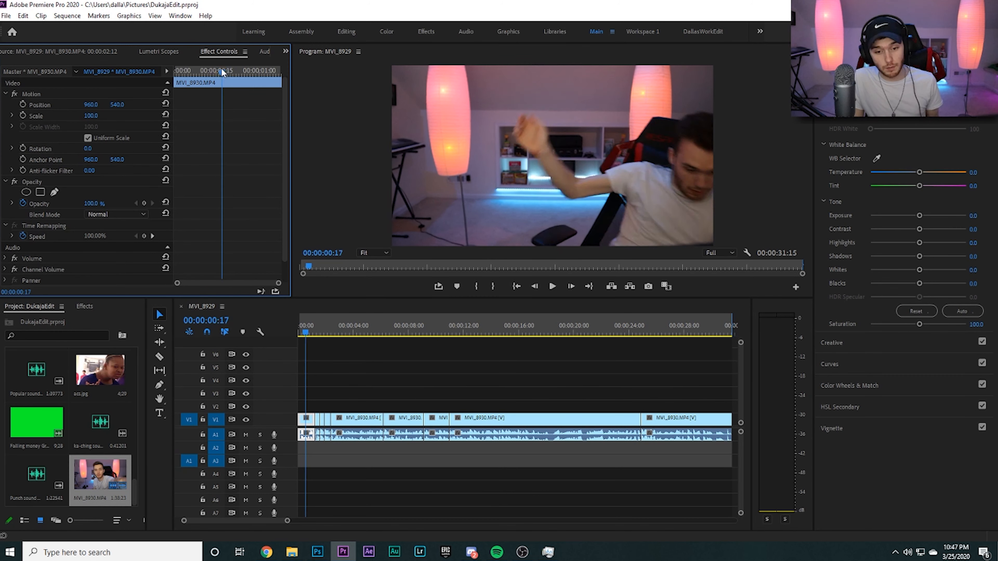
Add Position and Scale keyframes to the first clip at 00:00:00:18 and again at 00:00:00:21
{"action": "mouse_move", "coordinate": [223, 71]}
{"action": "left_mouse_down"}
{"action": "mouse_move", "coordinate": [178, 70]}
{"action": "mouse_move", "coordinate": [227, 73]}
{"action": "left_mouse_up"}
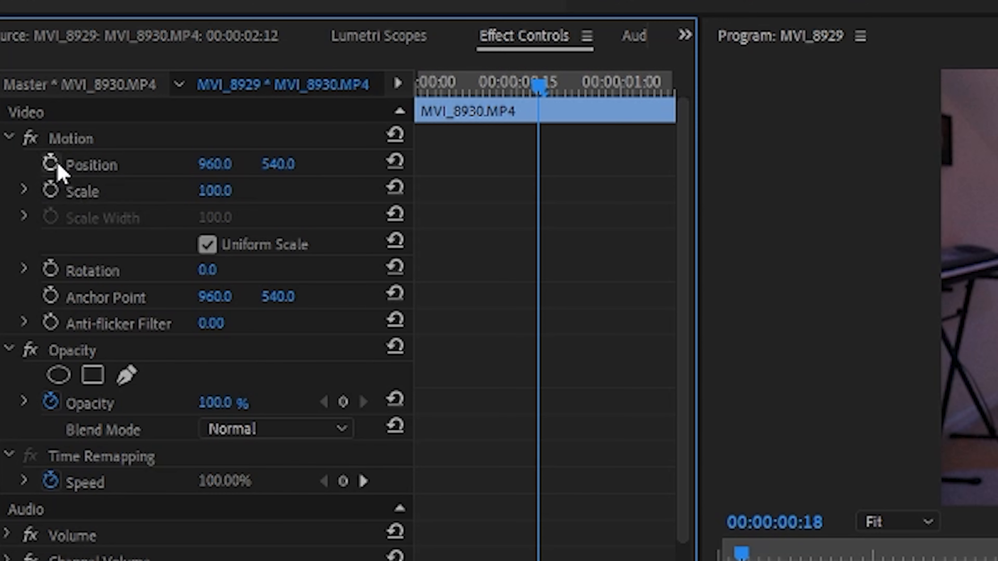
{"action": "left_click", "coordinate": [23, 105]}
{"action": "left_click", "coordinate": [50, 191]}
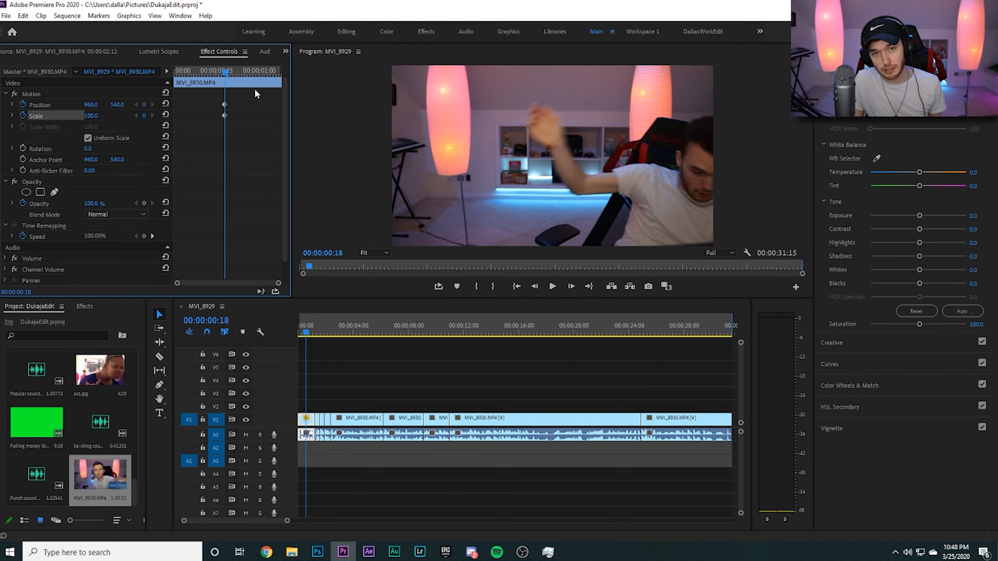
{"action": "left_click", "coordinate": [241, 72]}
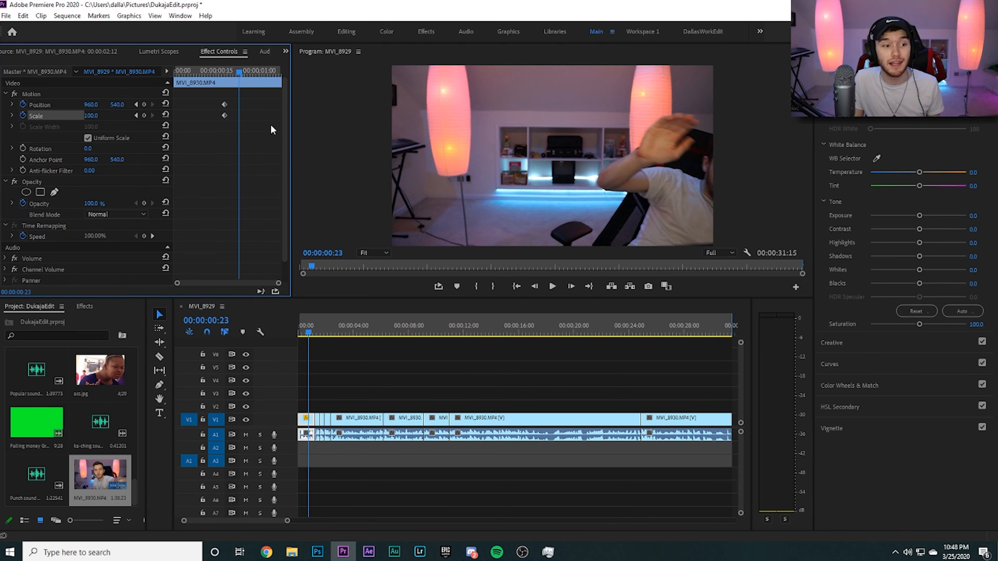
{"action": "left_click", "coordinate": [234, 73]}
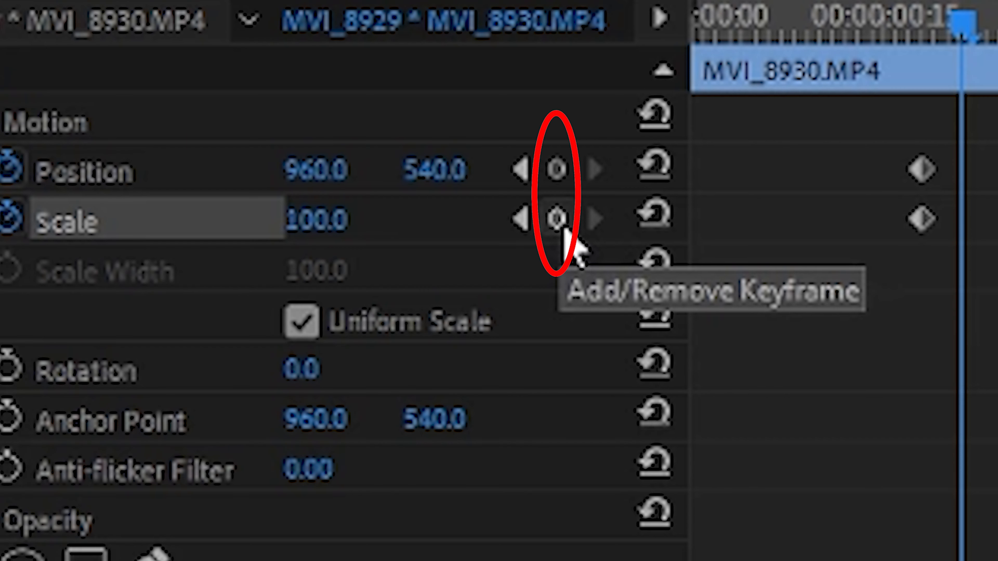
{"action": "left_click", "coordinate": [556, 169]}
{"action": "left_click", "coordinate": [556, 219]}
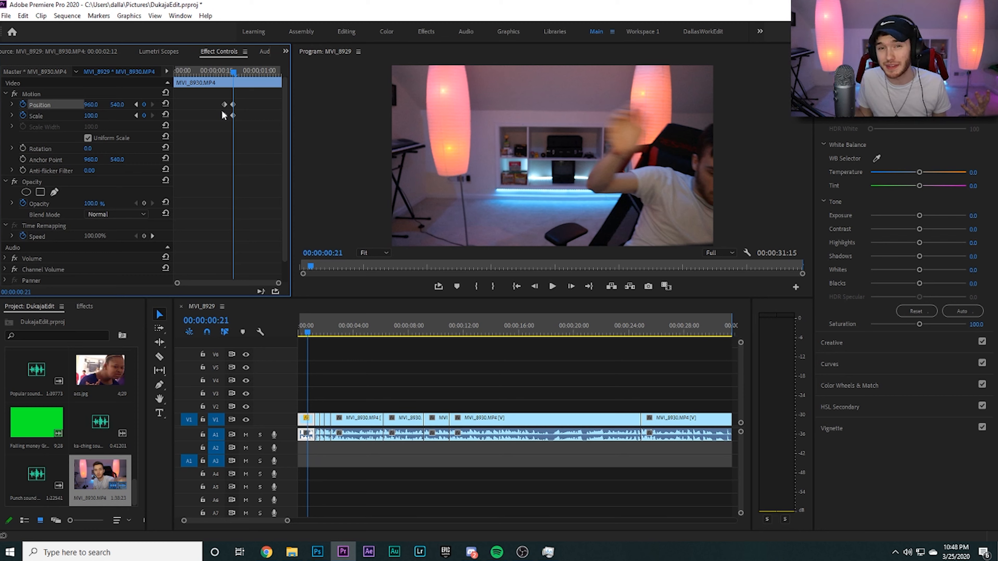
At the second keyframe pair, set Scale to 204 and Position to -1, 283 to zoom in on the subject
{"action": "mouse_move", "coordinate": [91, 116]}
{"action": "left_mouse_down"}
{"action": "mouse_move", "coordinate": [162, 115]}
{"action": "mouse_move", "coordinate": [91, 115]}
{"action": "left_mouse_up"}
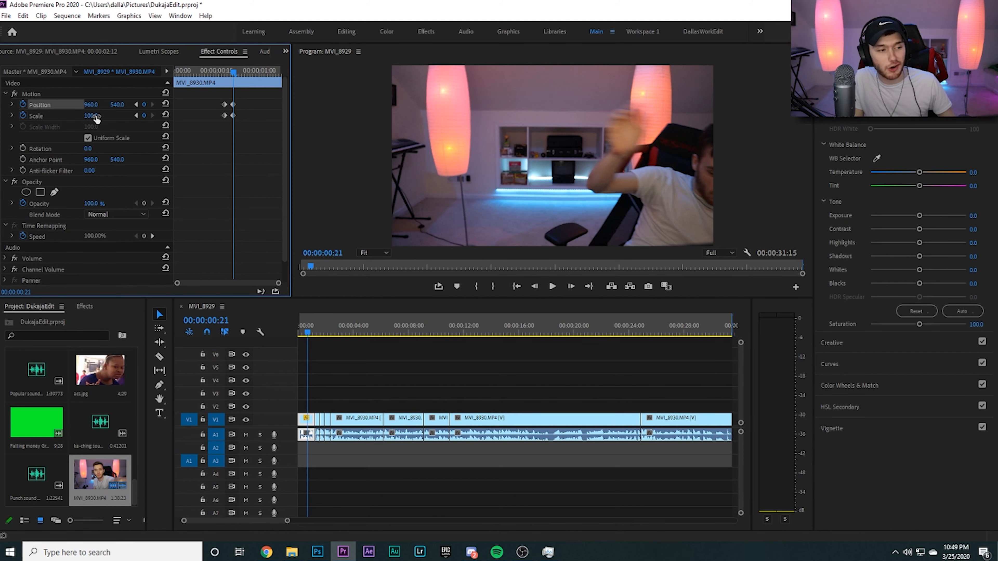
{"action": "mouse_move", "coordinate": [95, 116]}
{"action": "left_mouse_down"}
{"action": "mouse_move", "coordinate": [119, 116]}
{"action": "mouse_move", "coordinate": [80, 104]}
{"action": "left_mouse_up"}
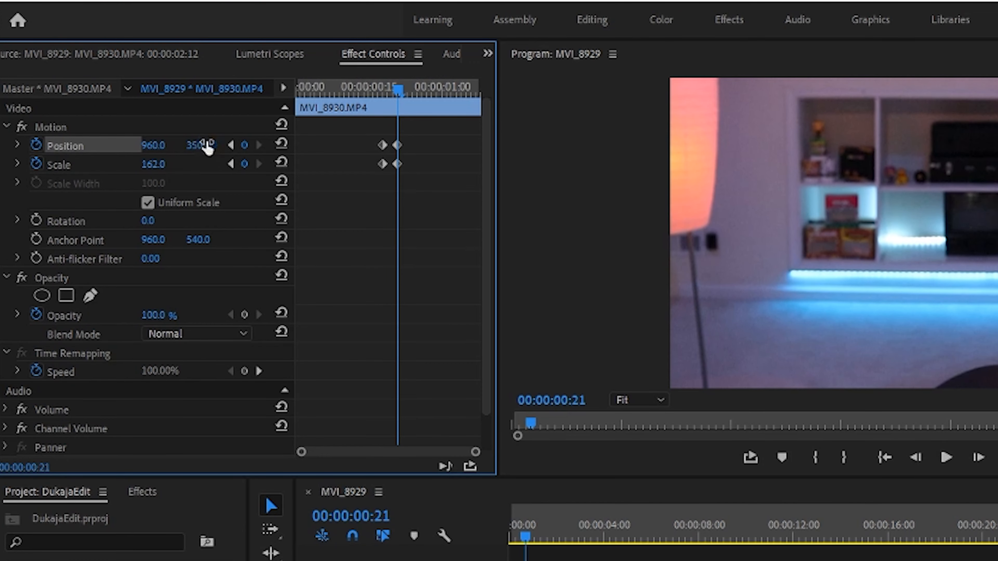
{"action": "left_click_drag", "start_coordinate": [153, 145], "coordinate": [80, 146]}
{"action": "mouse_move", "coordinate": [91, 104]}
{"action": "left_mouse_down"}
{"action": "mouse_move", "coordinate": [47, 105]}
{"action": "mouse_move", "coordinate": [108, 116]}
{"action": "mouse_move", "coordinate": [12, 105]}
{"action": "mouse_move", "coordinate": [106, 105]}
{"action": "left_mouse_up"}
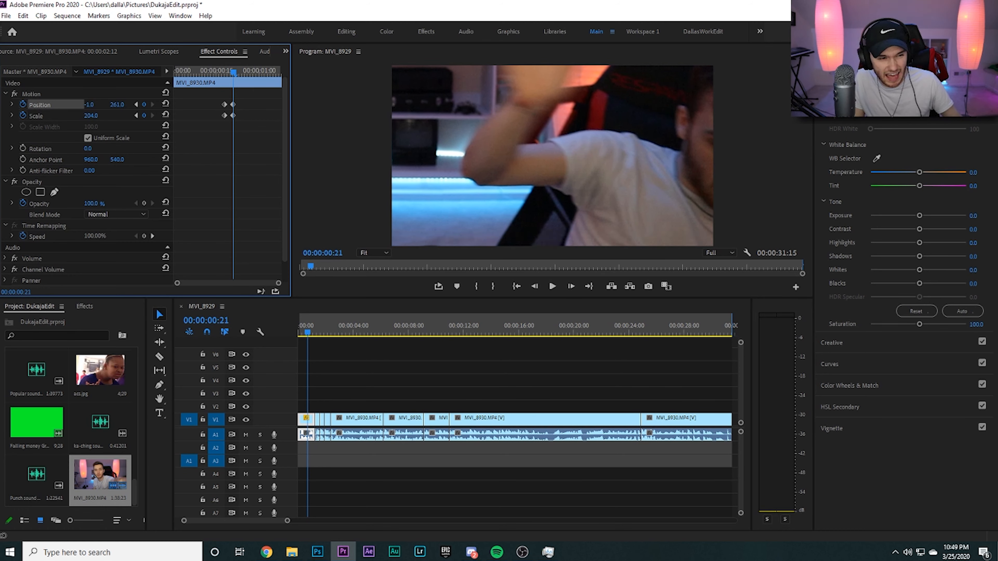
Scrub and play across the Position and Scale keyframes to preview the quick zoom
{"action": "left_click", "coordinate": [216, 71]}
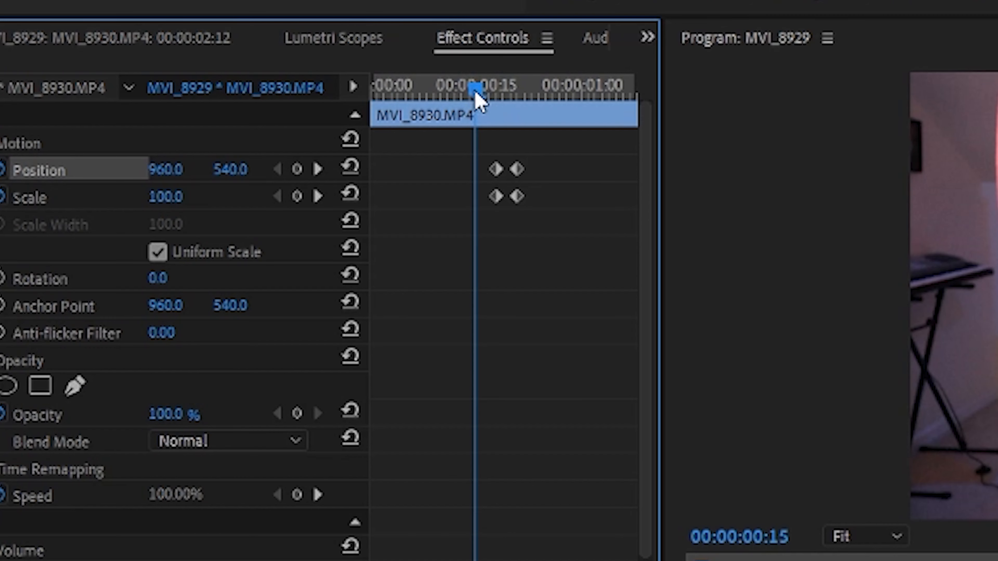
{"action": "left_click_drag", "start_coordinate": [213, 72], "coordinate": [234, 75]}
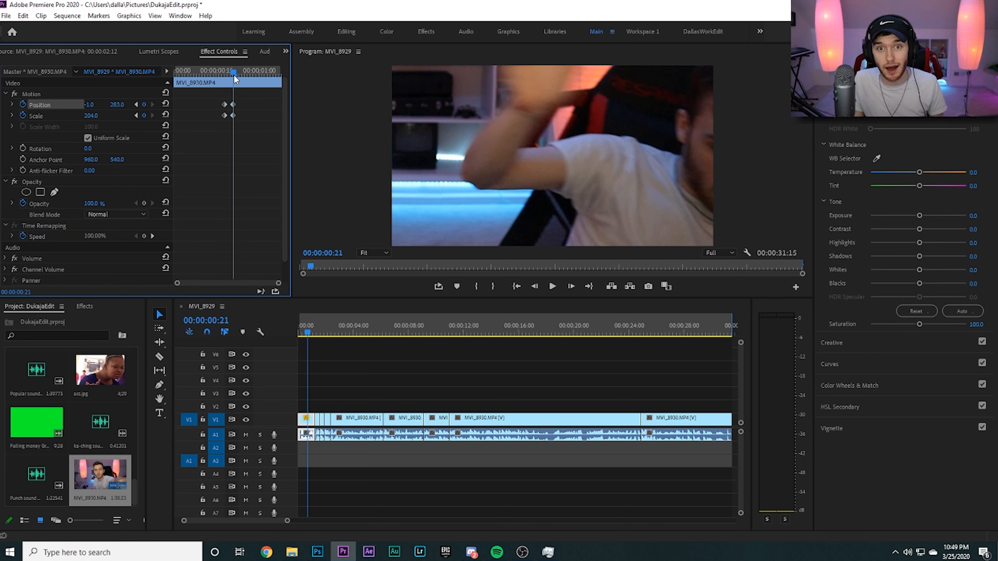
{"action": "left_click_drag", "start_coordinate": [234, 75], "coordinate": [226, 75]}
{"action": "key", "text": "space"}
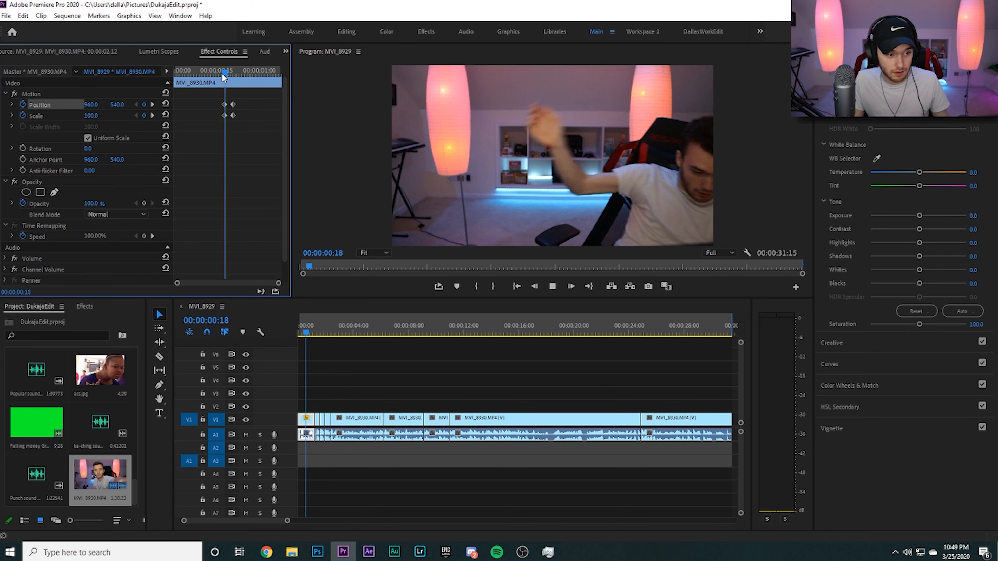
{"action": "key", "text": "space"}
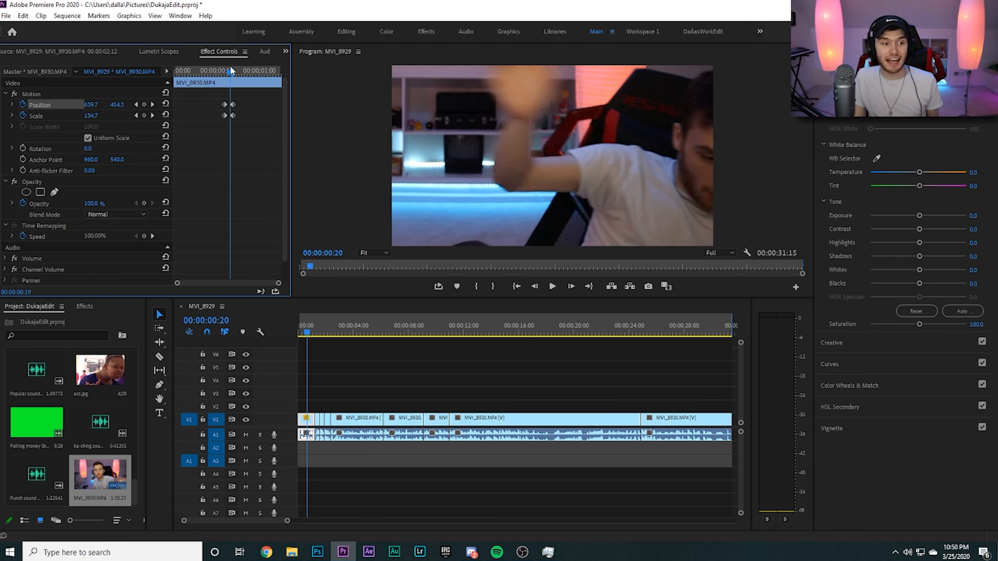
Spread the first clip's keyframe pairs toward the clip's start and end to slow the zoom, and play the result
{"action": "left_click", "coordinate": [205, 71]}
{"action": "mouse_move", "coordinate": [229, 116]}
{"action": "left_mouse_down"}
{"action": "mouse_move", "coordinate": [185, 105]}
{"action": "mouse_move", "coordinate": [245, 122]}
{"action": "left_mouse_up"}
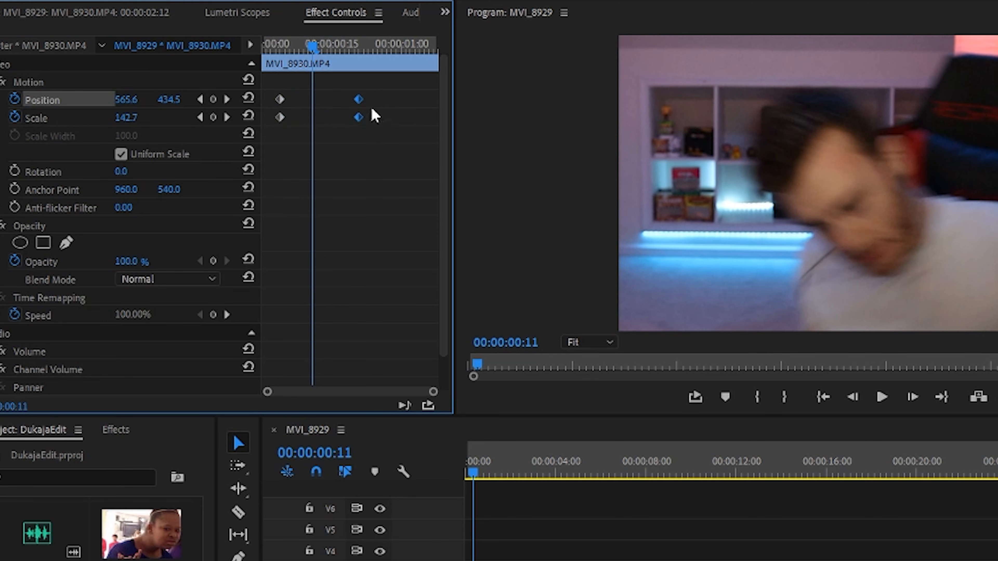
{"action": "left_click_drag", "start_coordinate": [358, 99], "coordinate": [419, 98]}
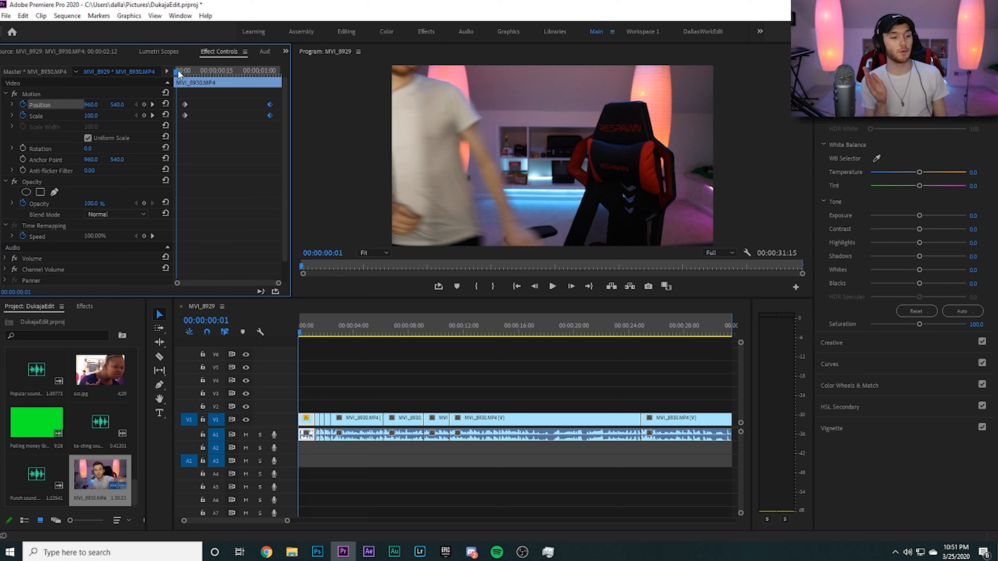
{"action": "key", "text": "space"}
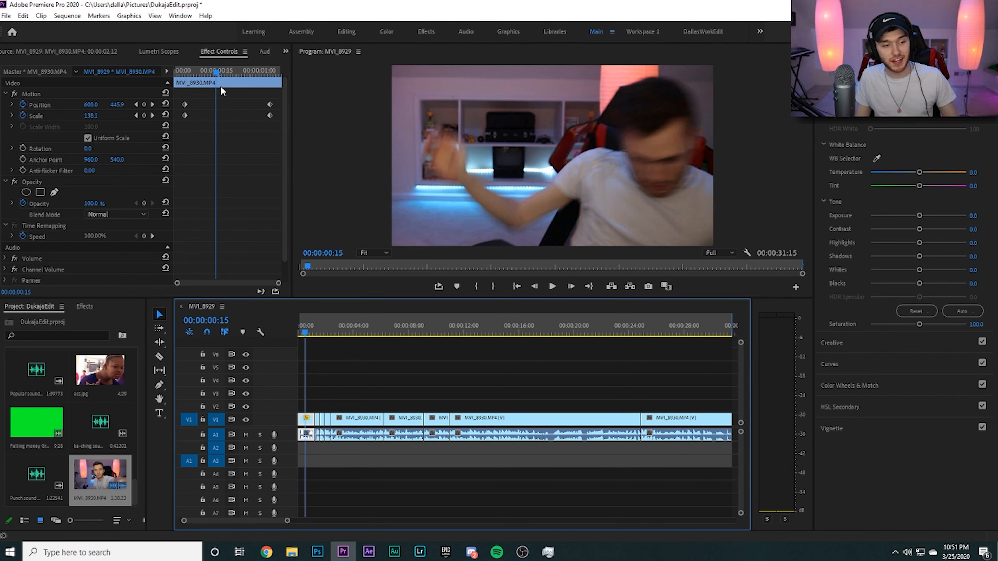
Compare the fast and slow zooms by undoing and restoring the keyframe spacing, playing each version, and undo the last keyframe move
{"action": "key", "text": "ctrl+z"}
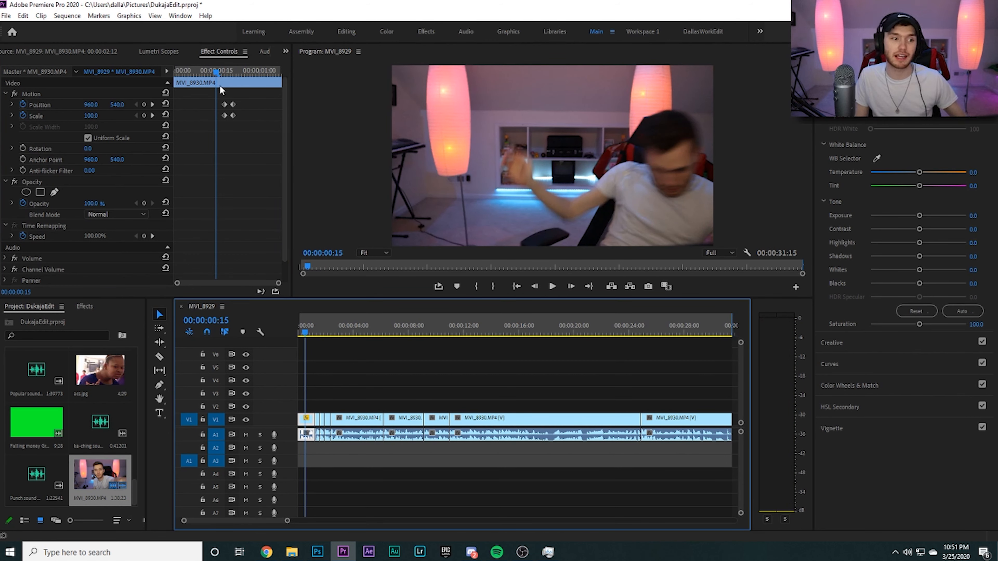
{"action": "key", "text": "space"}
{"action": "key", "text": "space"}
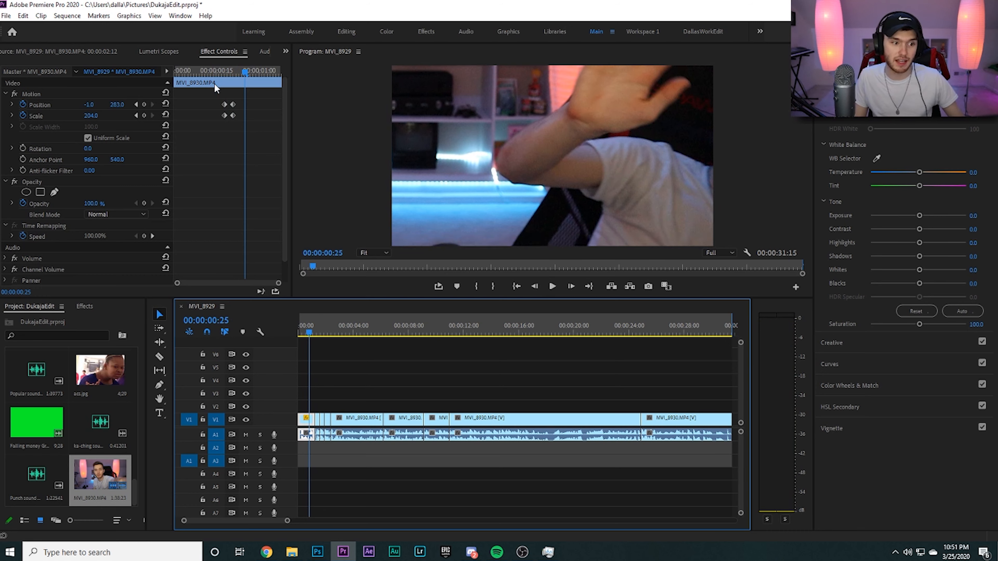
{"action": "key", "text": "ctrl+z"}
{"action": "left_click", "coordinate": [167, 71]}
{"action": "key", "text": "space"}
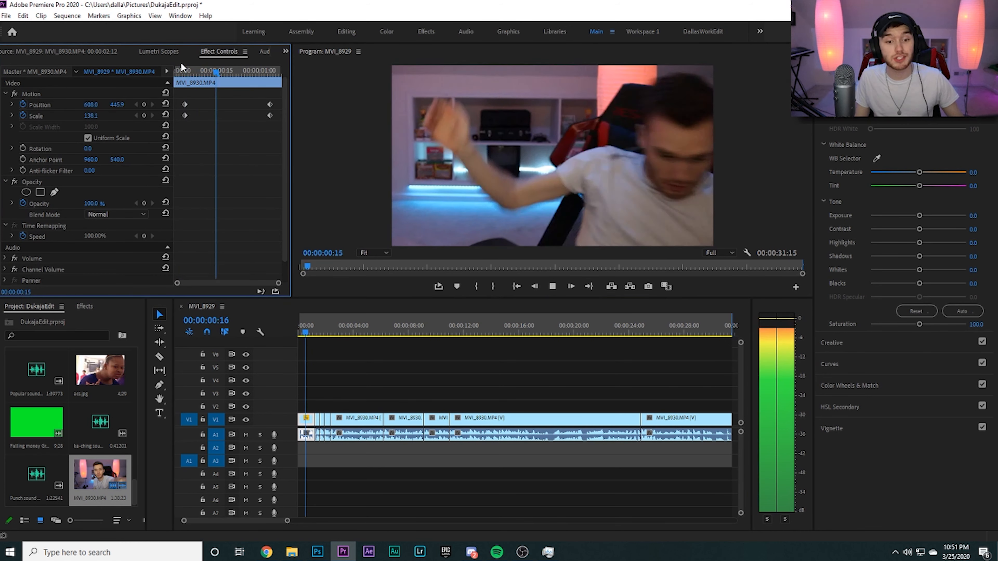
{"action": "key", "text": "space"}
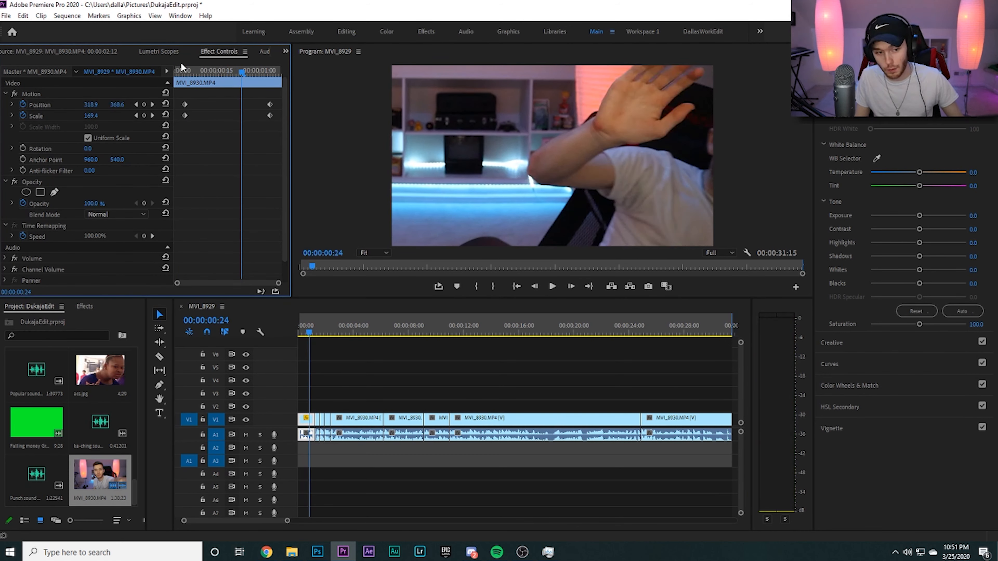
{"action": "key", "text": "ctrl+z"}
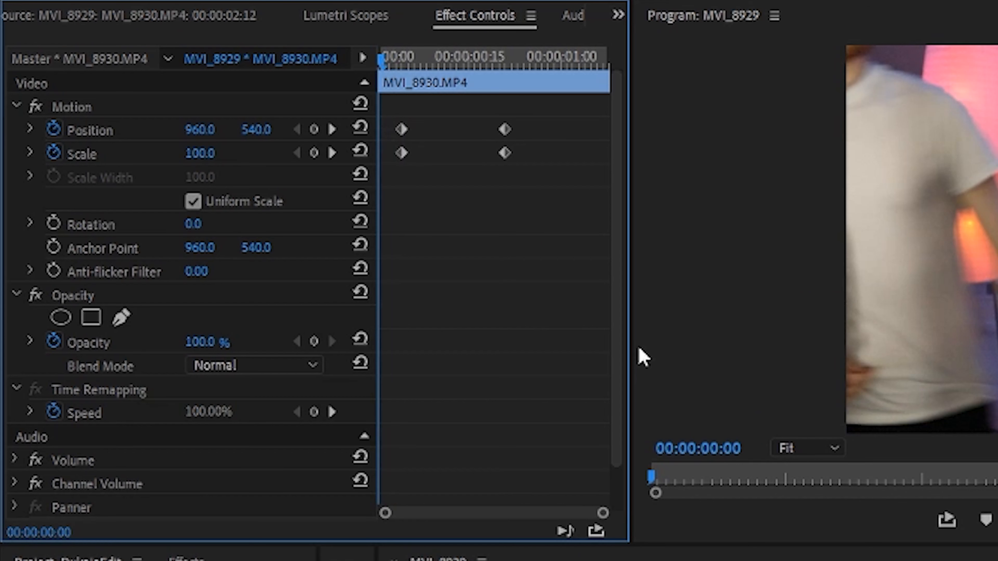
Move the ending Position and Scale keyframes later in the first clip and scrub through the zoom
{"action": "key", "text": "Right"}
{"action": "key", "text": "Right"}
{"action": "key", "text": "Right"}
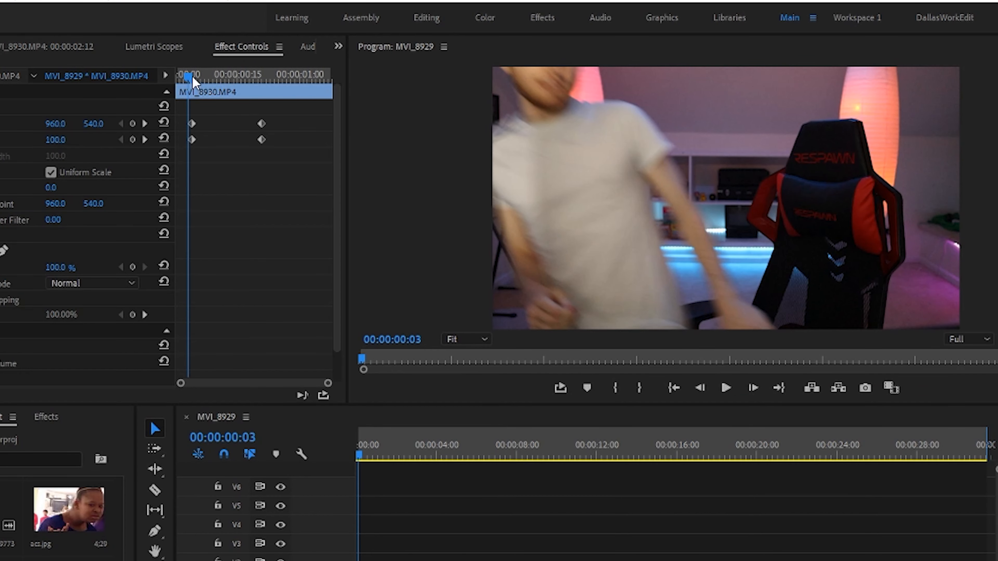
{"action": "left_click_drag", "start_coordinate": [249, 117], "coordinate": [288, 124]}
{"action": "left_click_drag", "start_coordinate": [196, 78], "coordinate": [248, 74]}
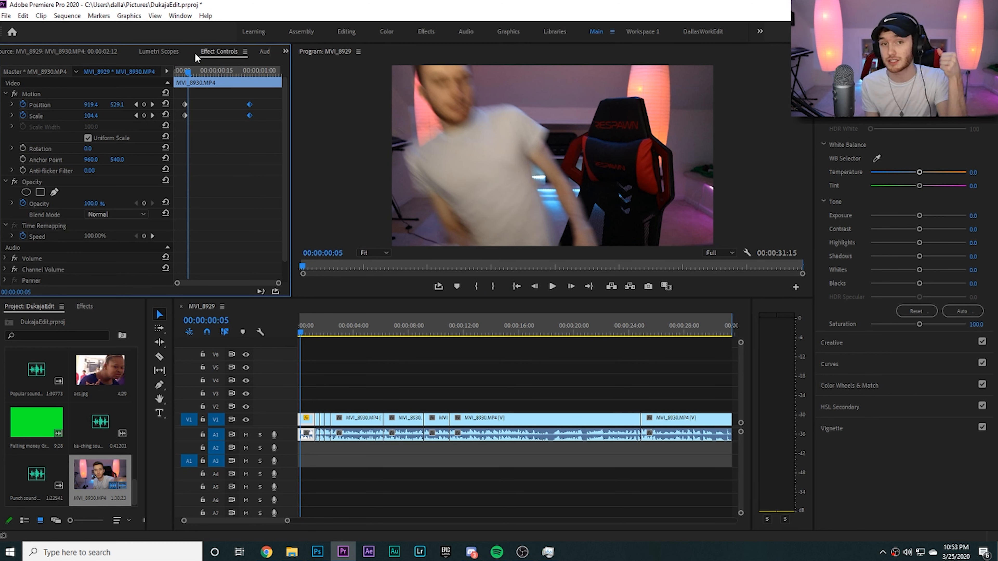
Move the starting Position and Scale keyframes to 00:00:00:08 and the ending pair to 00:00:00:12
{"action": "left_click_drag", "start_coordinate": [192, 71], "coordinate": [195, 75]}
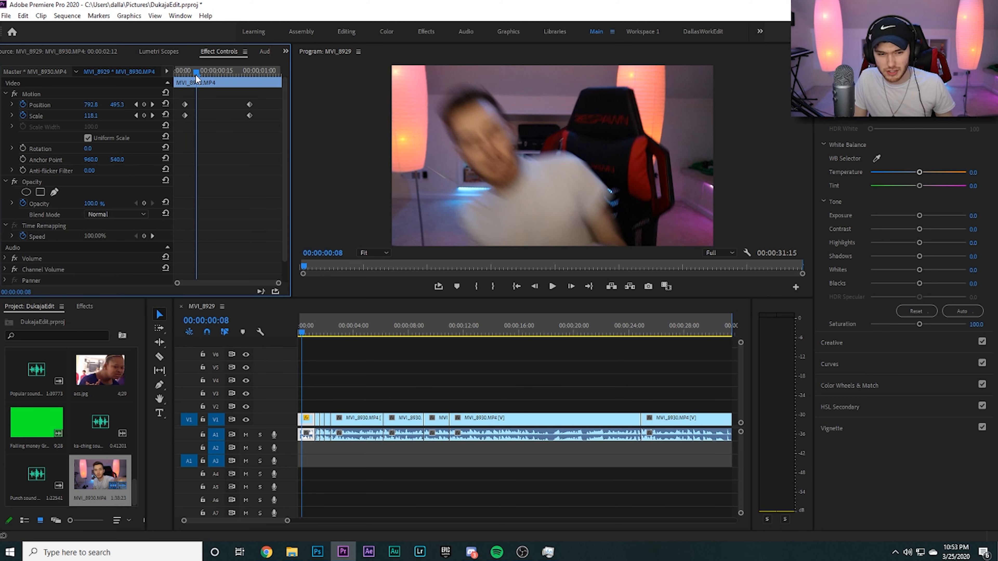
{"action": "left_click_drag", "start_coordinate": [189, 129], "coordinate": [199, 105]}
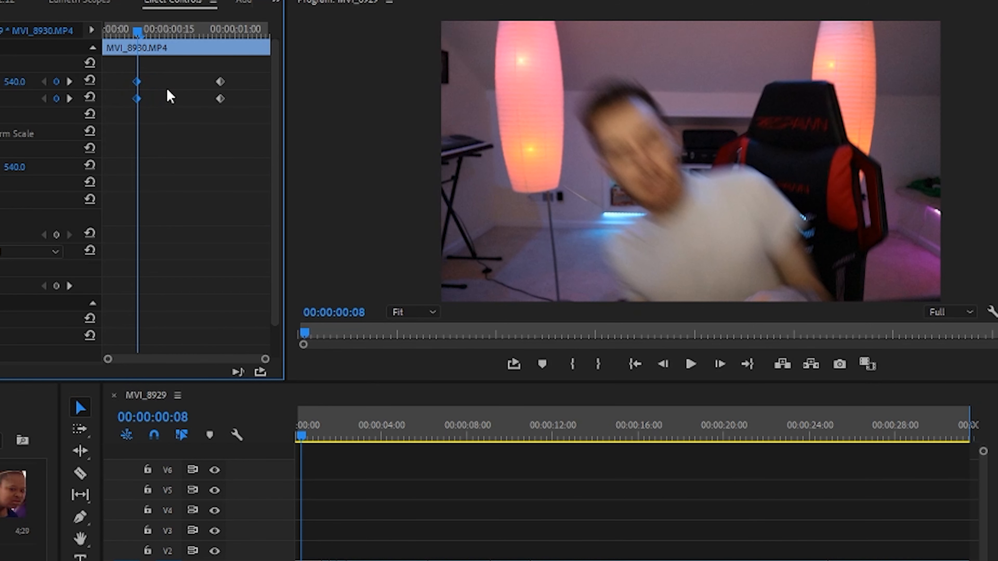
{"action": "left_click", "coordinate": [155, 32]}
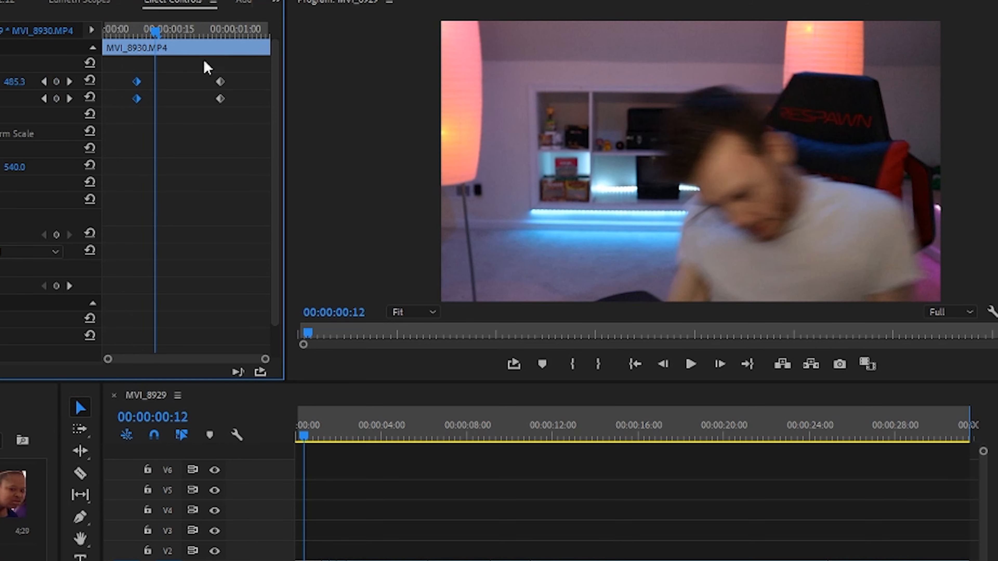
{"action": "left_click_drag", "start_coordinate": [237, 72], "coordinate": [147, 55]}
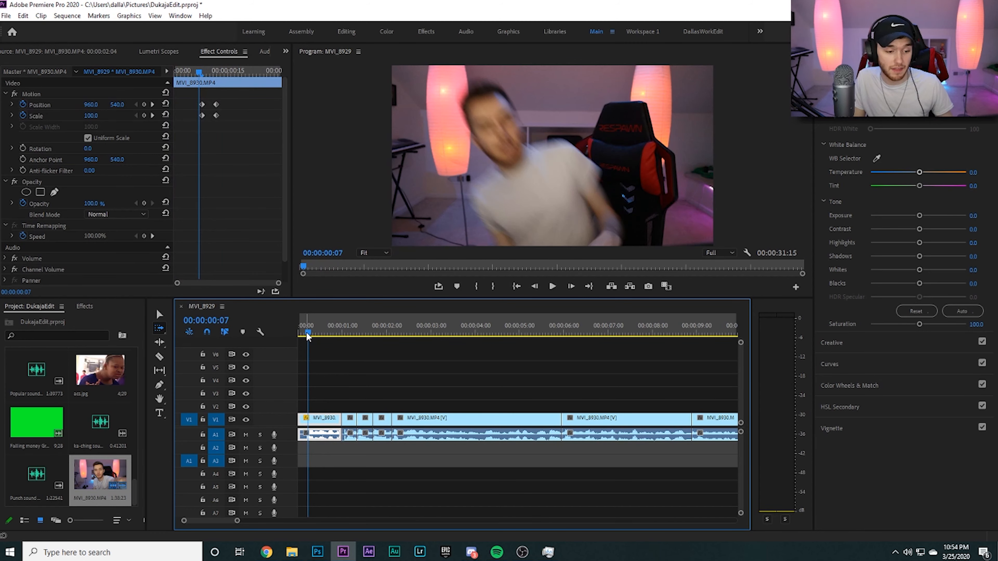
Play the sequence from its start to review the retimed zoom and the following cuts
{"action": "left_click_drag", "start_coordinate": [307, 332], "coordinate": [241, 333]}
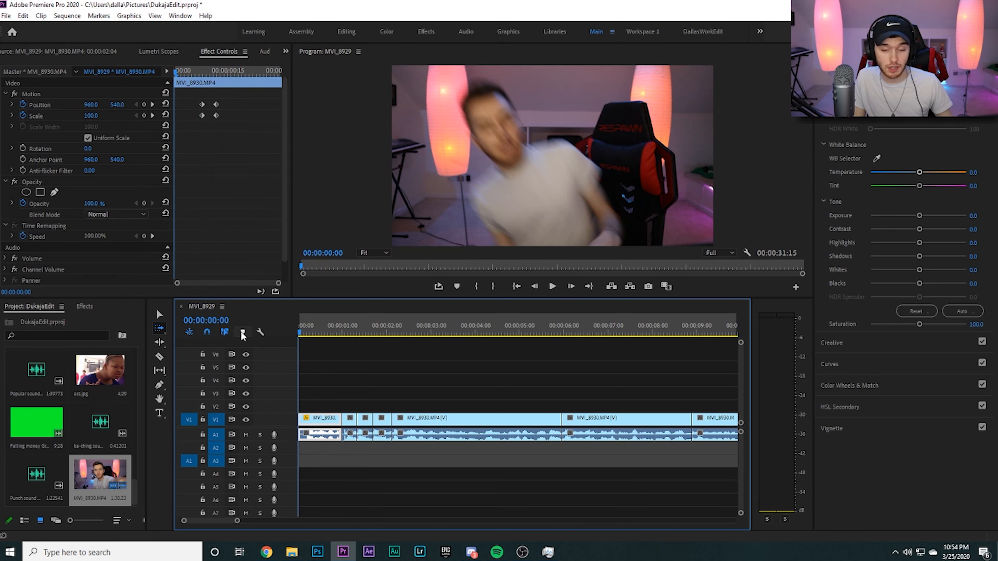
{"action": "key", "text": "space"}
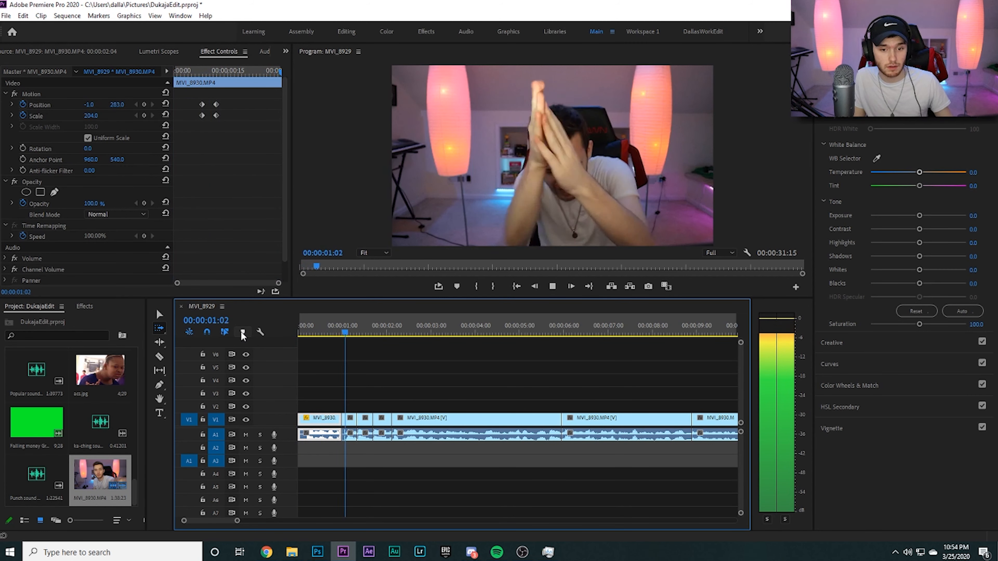
{"action": "key", "text": "space"}
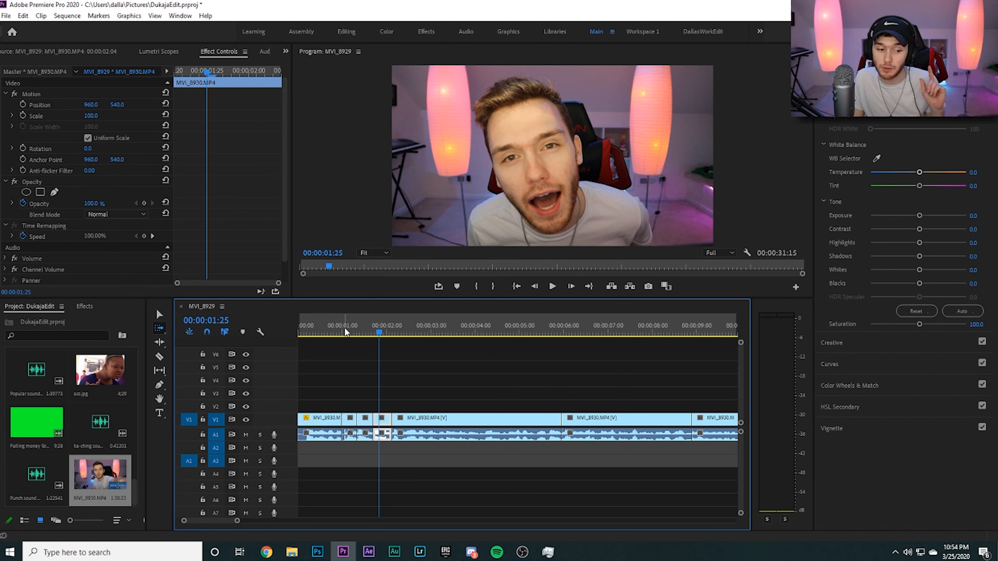
Trim the dead space off the start of the second clip, close the gap, and play the opening from the beginning
{"action": "left_click", "coordinate": [339, 332]}
{"action": "left_click", "coordinate": [159, 315]}
{"action": "left_click", "coordinate": [237, 521]}
{"action": "left_click_drag", "start_coordinate": [237, 521], "coordinate": [205, 519]}
{"action": "key", "text": "Right"}
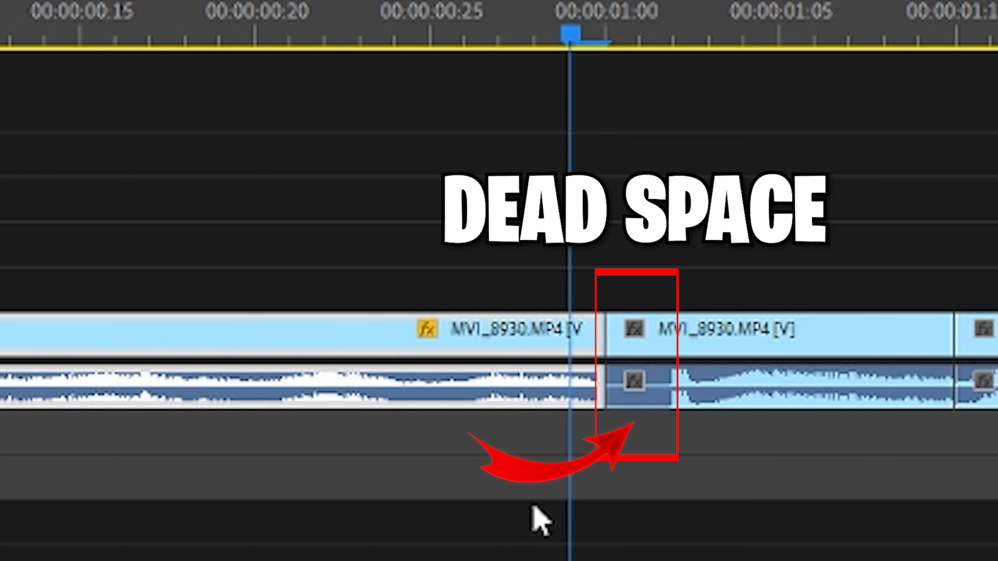
{"action": "key", "text": "Right"}
{"action": "key", "text": "Right"}
{"action": "key", "text": "Right"}
{"action": "left_click_drag", "start_coordinate": [613, 344], "coordinate": [678, 346]}
{"action": "left_click_drag", "start_coordinate": [749, 342], "coordinate": [713, 344]}
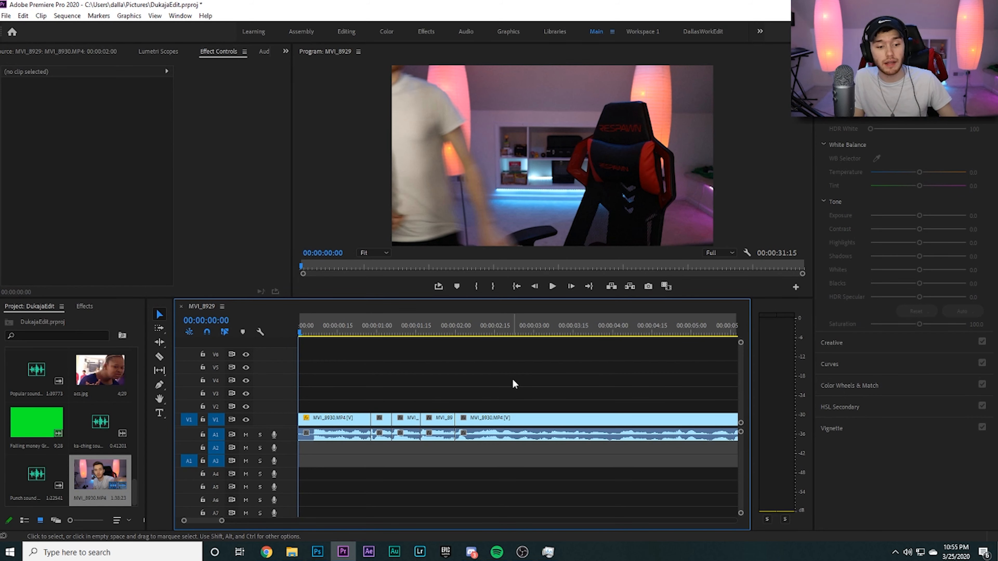
{"action": "key", "text": "space"}
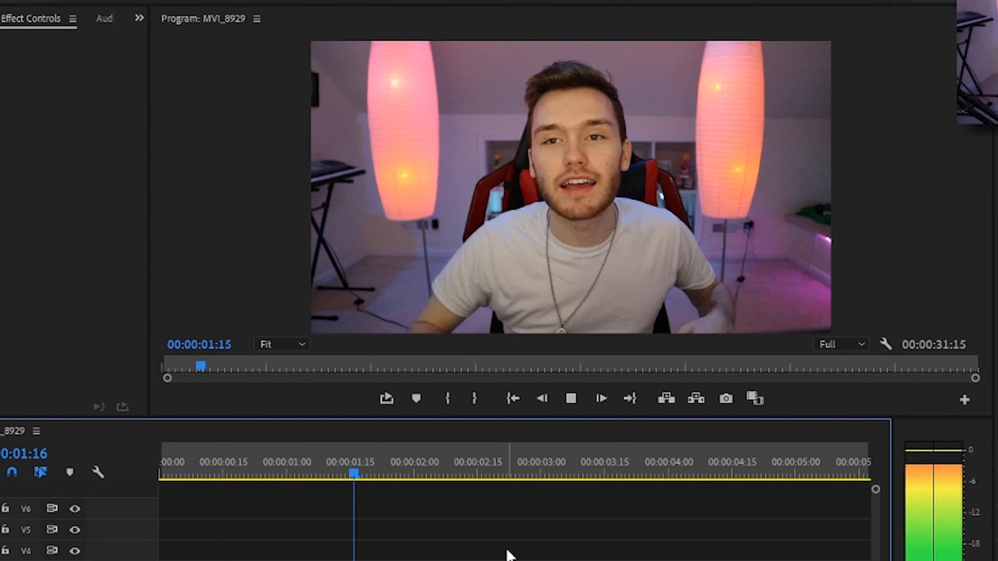
{"action": "key", "text": "space"}
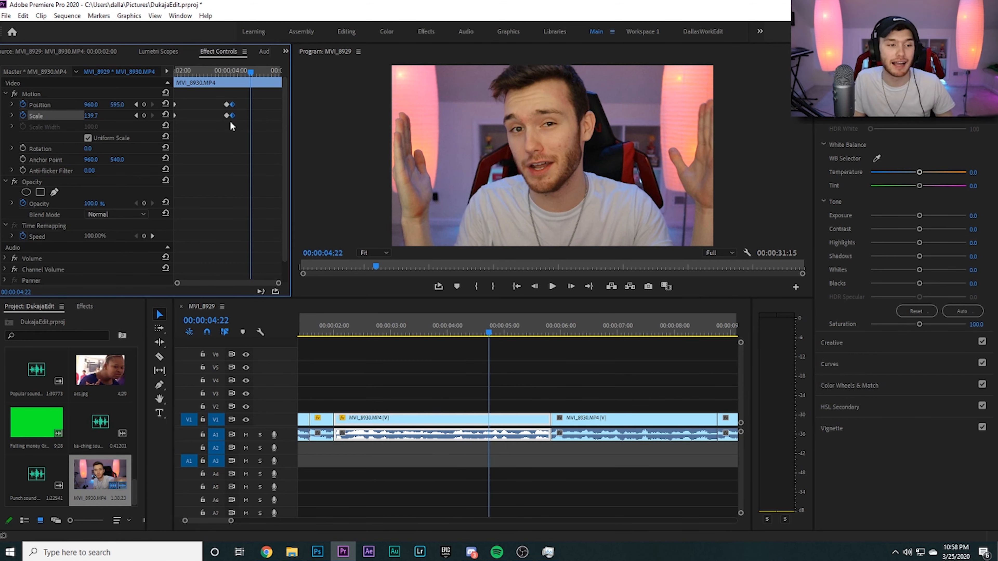
Move the last Position and Scale keyframes of the clip at 00:00:04:22 slightly earlier and deselect the clip
{"action": "left_click_drag", "start_coordinate": [233, 107], "coordinate": [231, 106]}
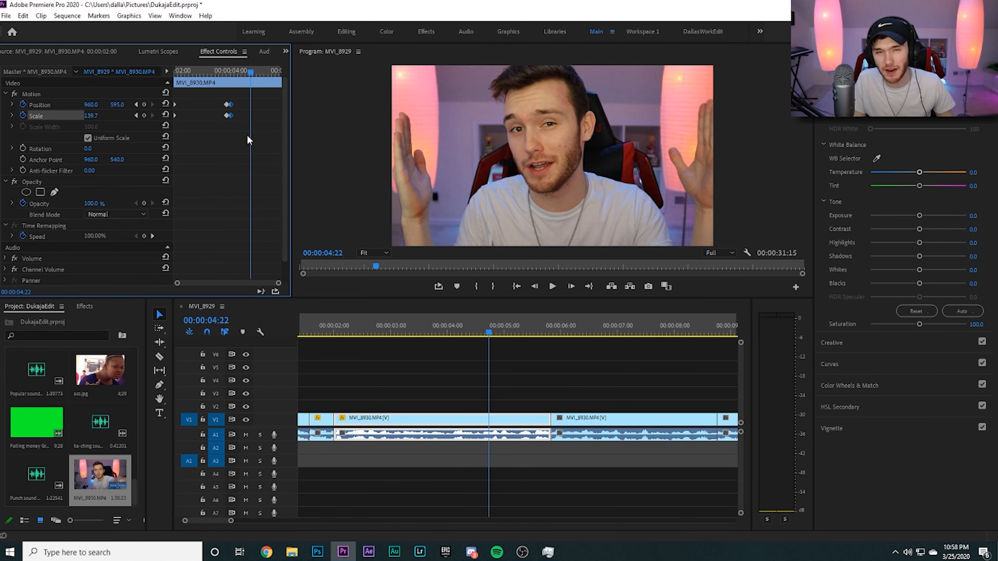
{"action": "left_click", "coordinate": [586, 363]}
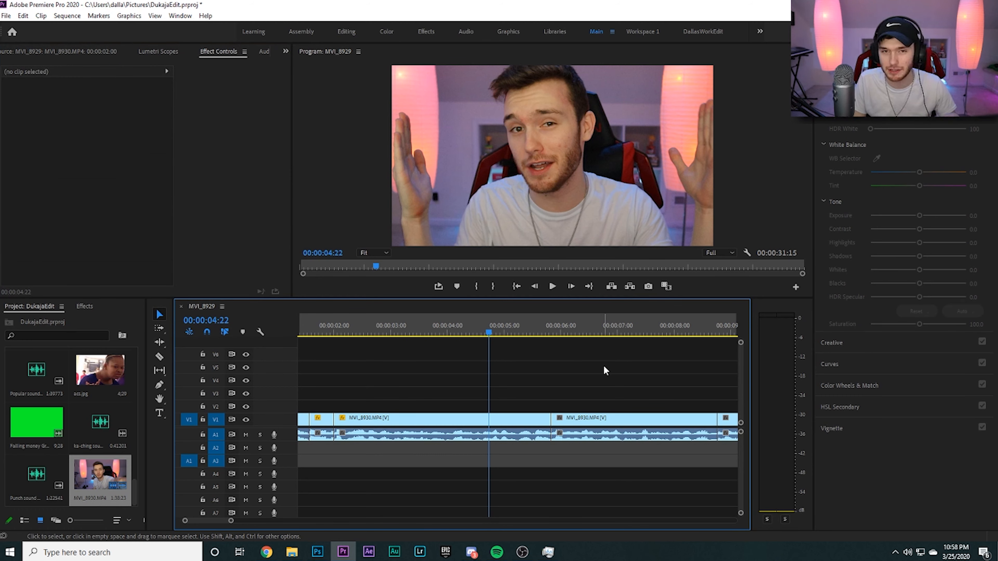
Find the Twirl video effect and apply it to the MVI_8930 clip that spans 00:00:03:28
{"action": "left_click", "coordinate": [515, 287]}
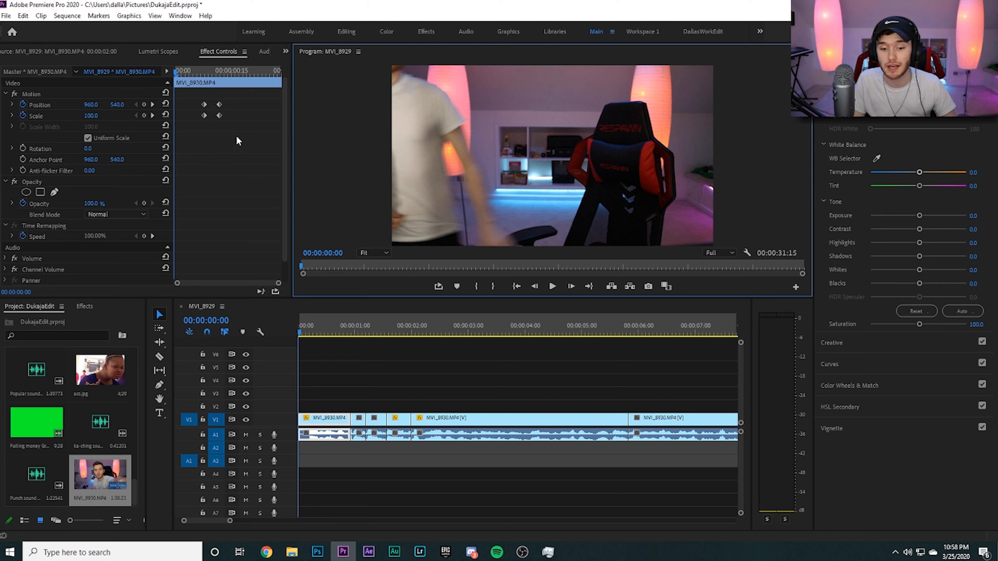
{"action": "left_click", "coordinate": [521, 332]}
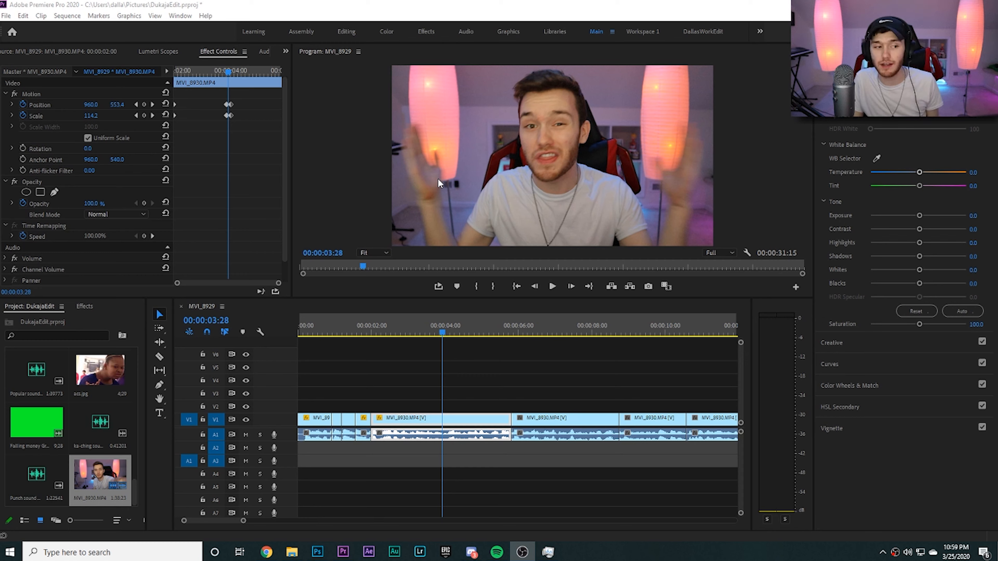
{"action": "left_click", "coordinate": [77, 309]}
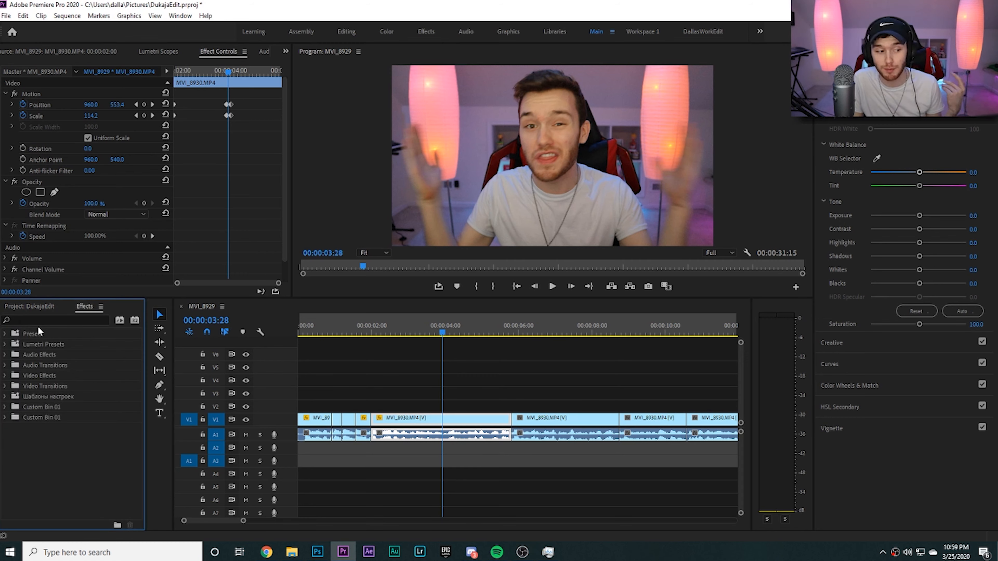
{"action": "left_click", "coordinate": [45, 319]}
{"action": "type", "text": "twirl"}
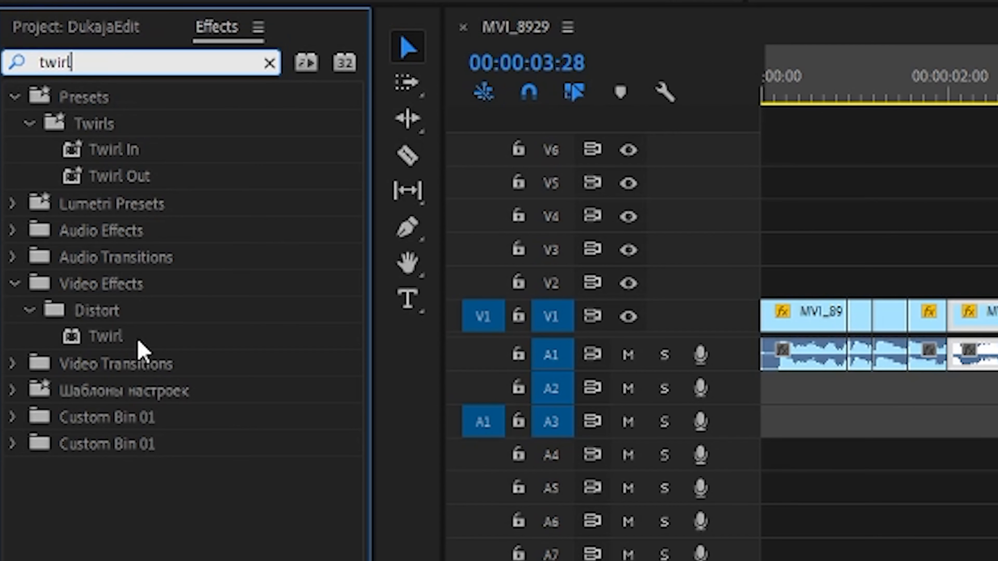
{"action": "left_click_drag", "start_coordinate": [112, 335], "coordinate": [184, 335]}
{"action": "left_click_drag", "start_coordinate": [664, 329], "coordinate": [661, 326]}
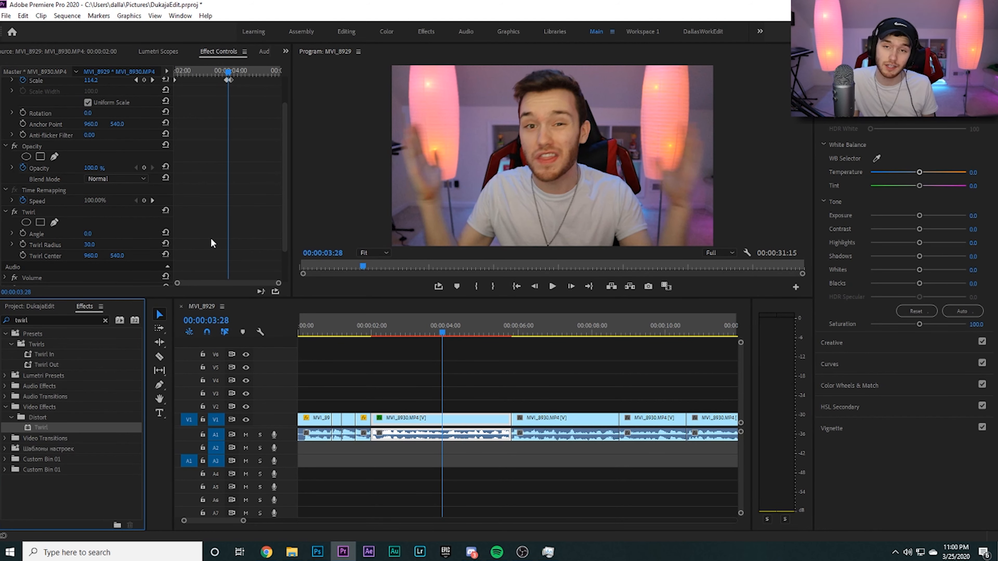
Try a strong Twirl Angle on the clip and undo it
{"action": "scroll", "coordinate": [204, 239], "scroll_direction": "down", "scroll_amount": 2}
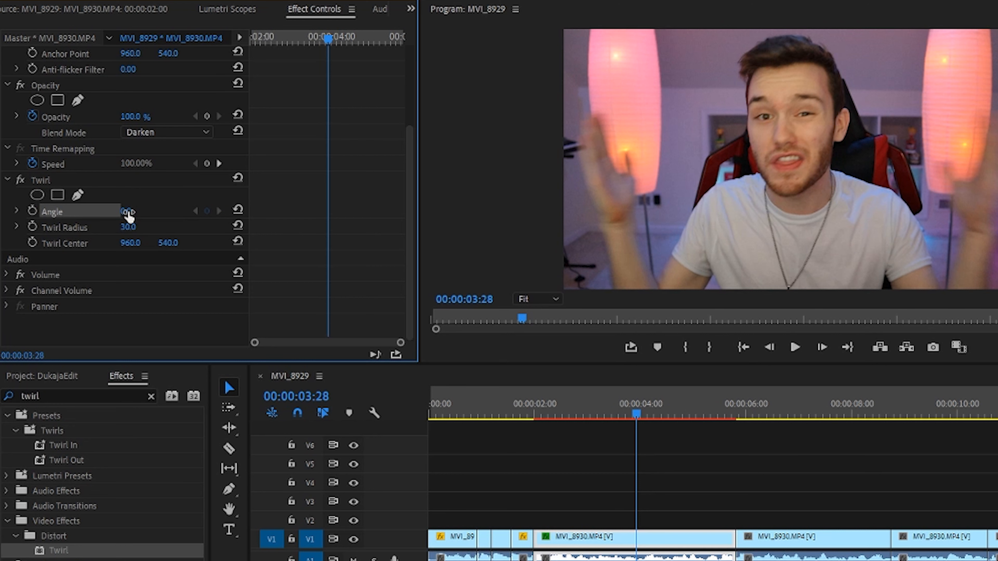
{"action": "left_click_drag", "start_coordinate": [130, 212], "coordinate": [165, 213]}
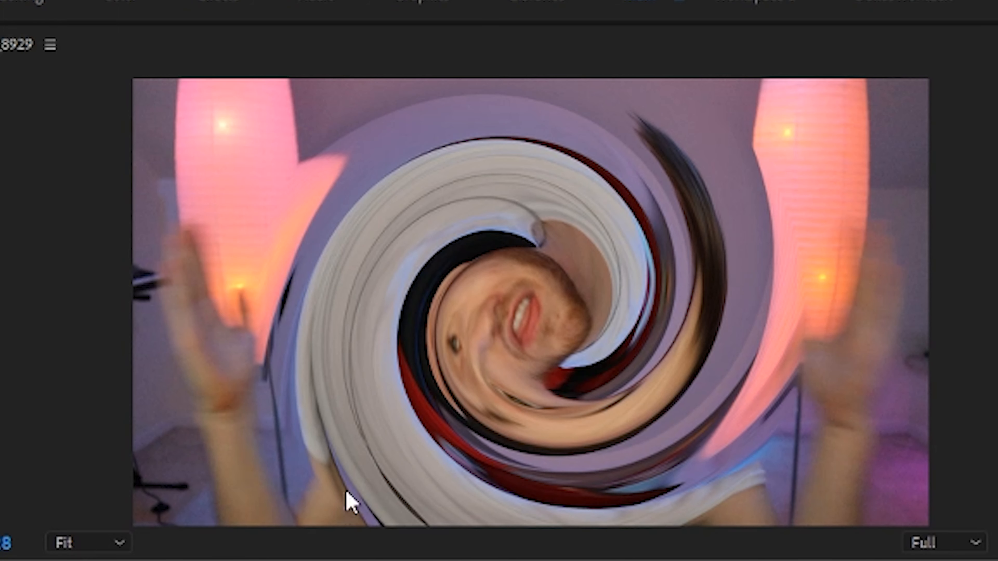
{"action": "key", "text": "ctrl+z"}
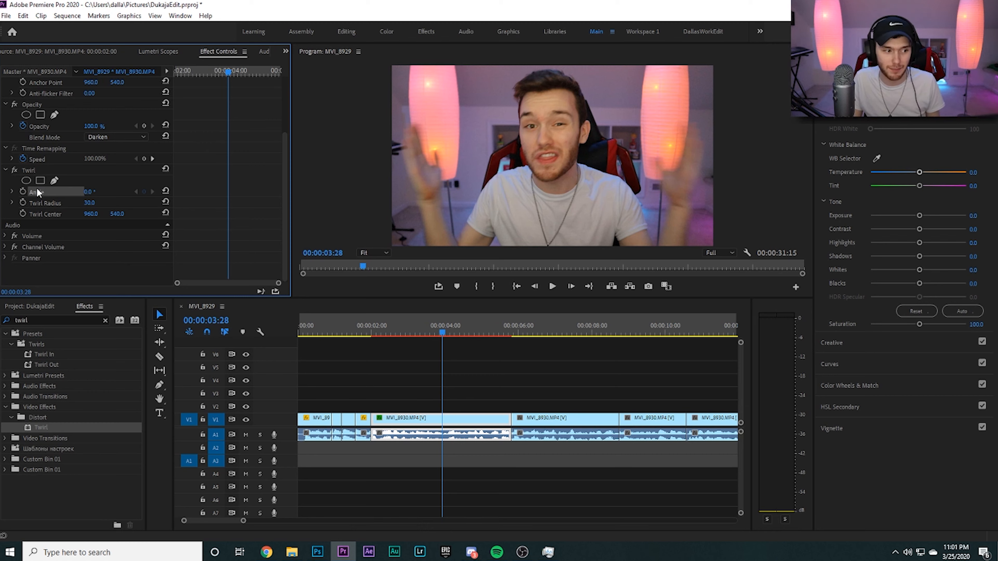
Start keyframing the Twirl's Angle, Twirl Radius and Twirl Center at 00:00:03:28
{"action": "left_click", "coordinate": [111, 197]}
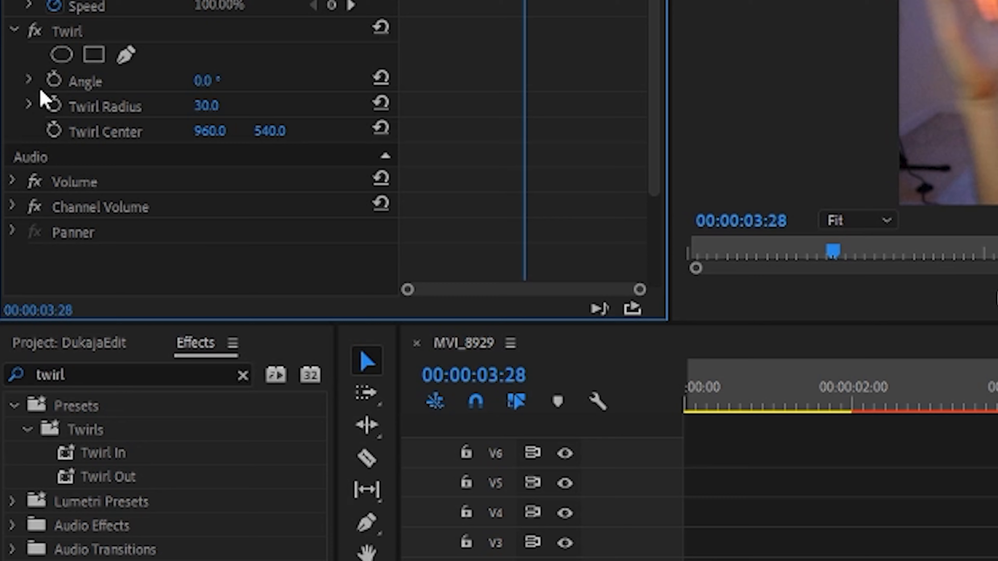
{"action": "left_click", "coordinate": [23, 191]}
{"action": "left_click", "coordinate": [35, 248]}
{"action": "left_click", "coordinate": [54, 231]}
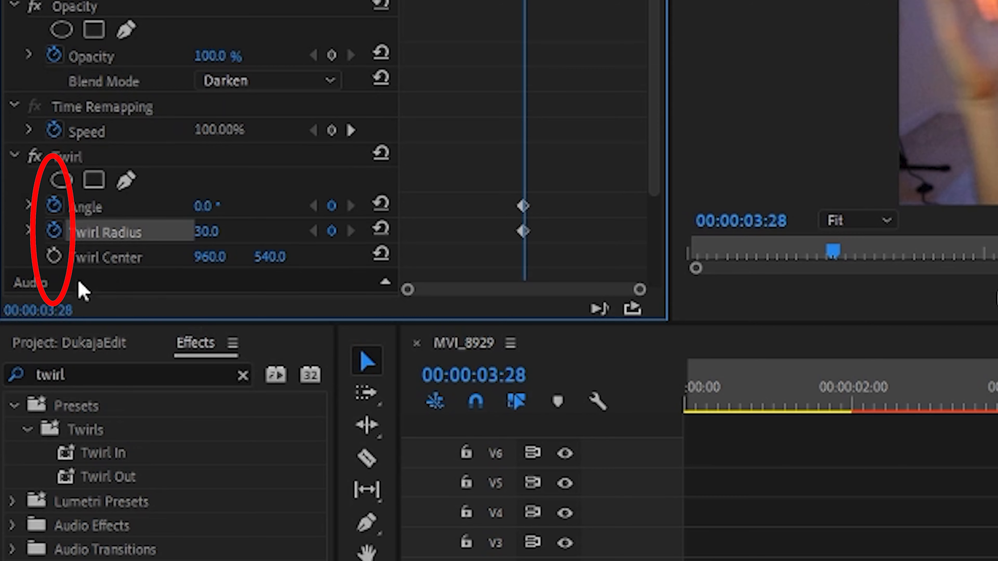
{"action": "left_click", "coordinate": [54, 256]}
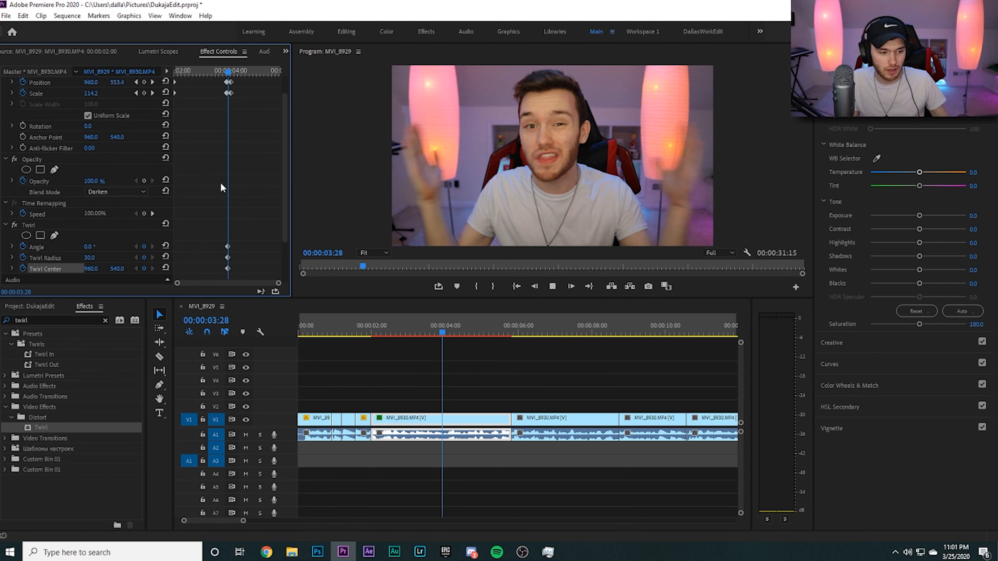
Add a second set of Angle, Twirl Radius and Twirl Center keyframes at 00:00:04:01
{"action": "left_click", "coordinate": [574, 71]}
{"action": "key", "text": "Right"}
{"action": "key", "text": "Right"}
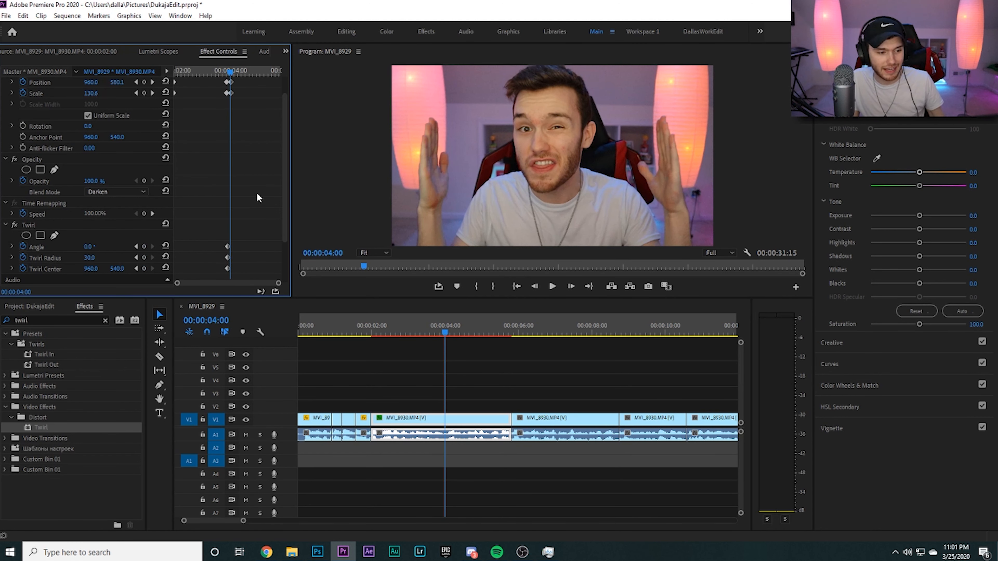
{"action": "key", "text": "Right"}
{"action": "left_click", "coordinate": [152, 269]}
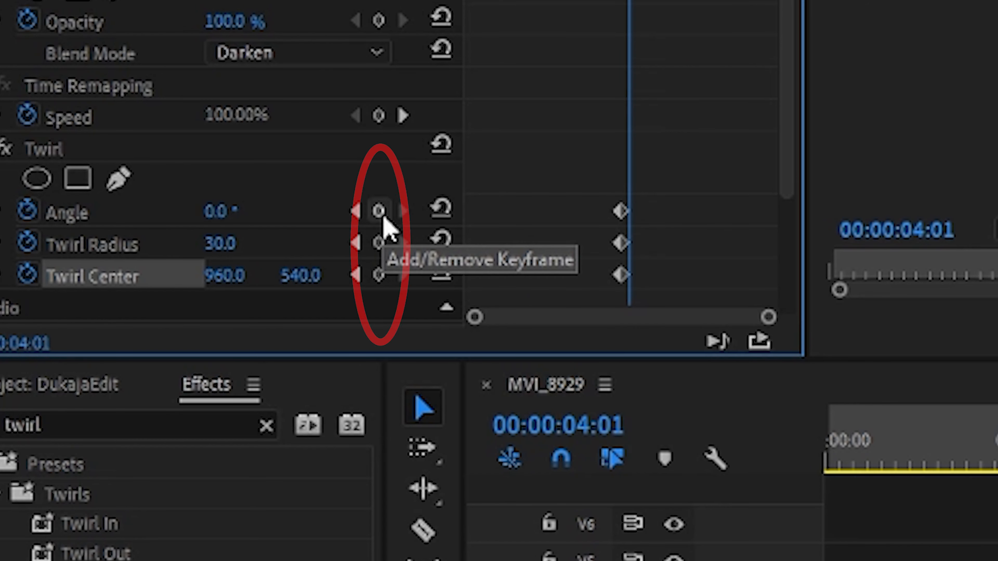
{"action": "left_click", "coordinate": [144, 246]}
{"action": "left_click", "coordinate": [378, 242]}
{"action": "left_click", "coordinate": [378, 274]}
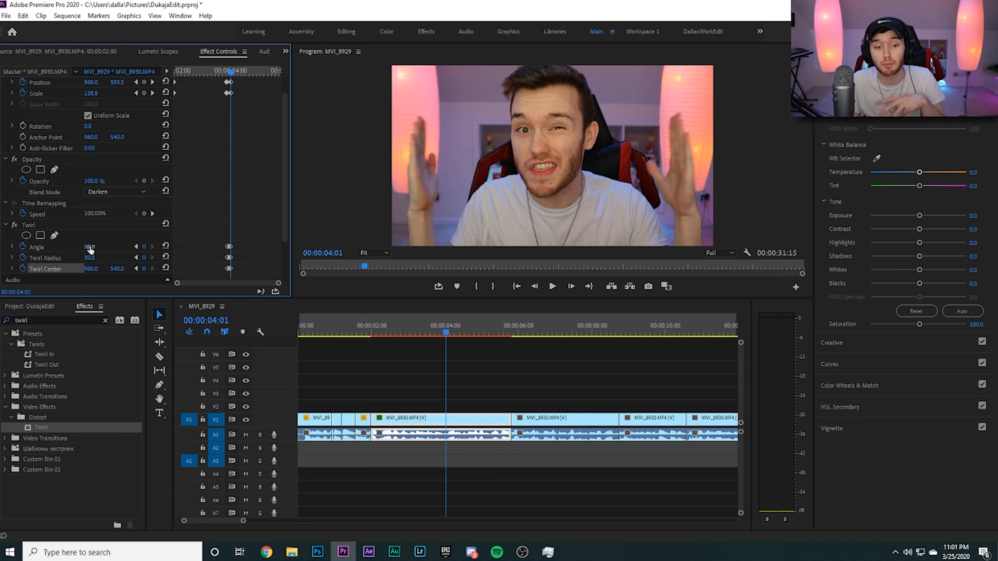
Set the second Twirl keyframes to Angle 98°, Twirl Radius 7 and Twirl Center 933, 463 over the face
{"action": "left_click_drag", "start_coordinate": [90, 248], "coordinate": [95, 256]}
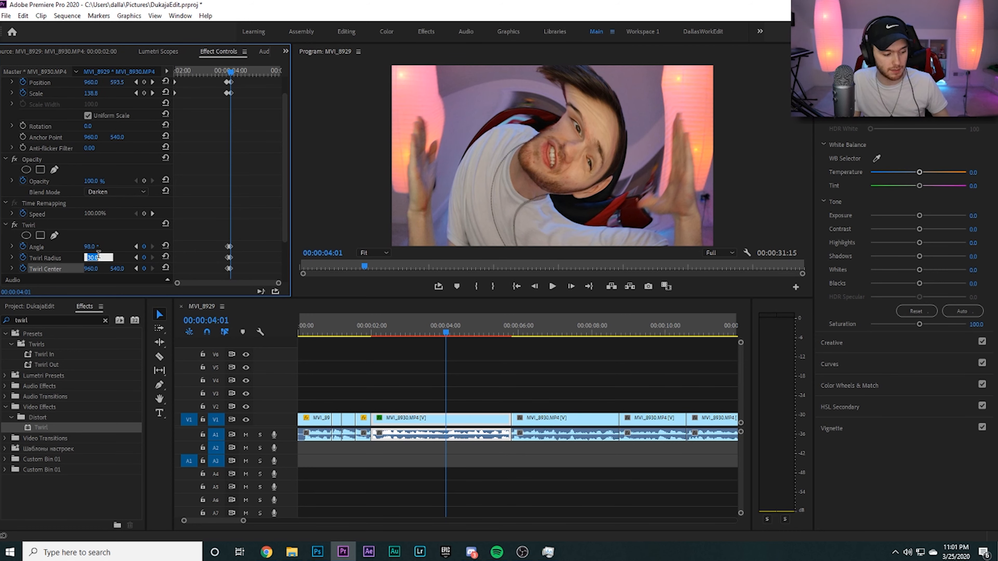
{"action": "type", "text": "7"}
{"action": "key", "text": "Return"}
{"action": "left_click_drag", "start_coordinate": [115, 271], "coordinate": [65, 271]}
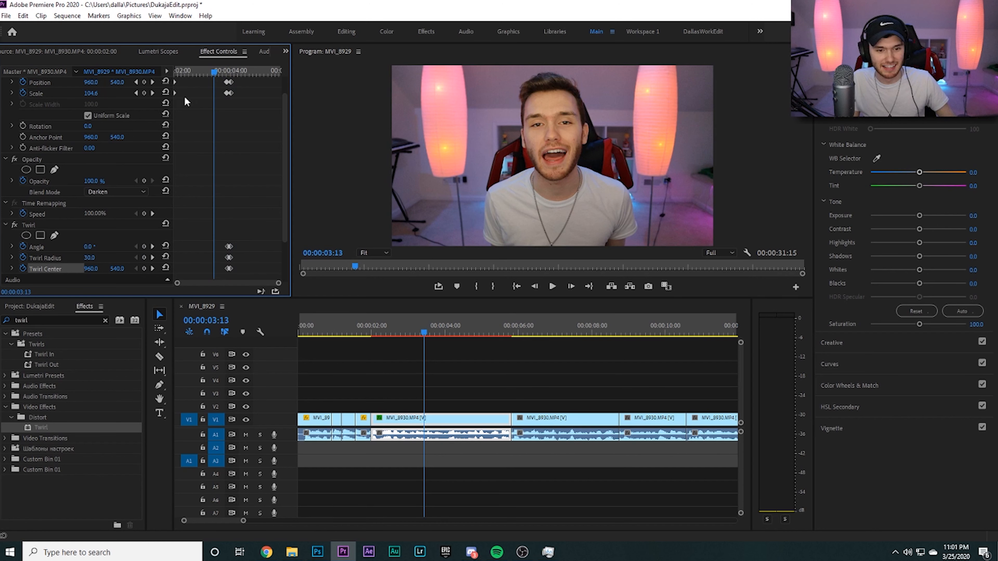
Play the clip from 00:00:02:24 to review the twirl, and look over its effect settings and keyframes
{"action": "left_click", "coordinate": [197, 72]}
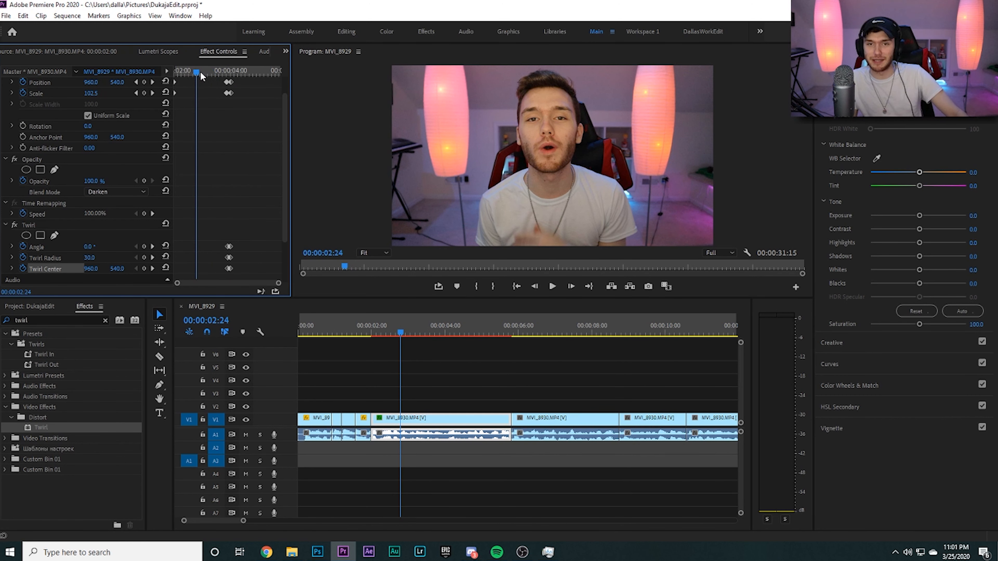
{"action": "key", "text": "space"}
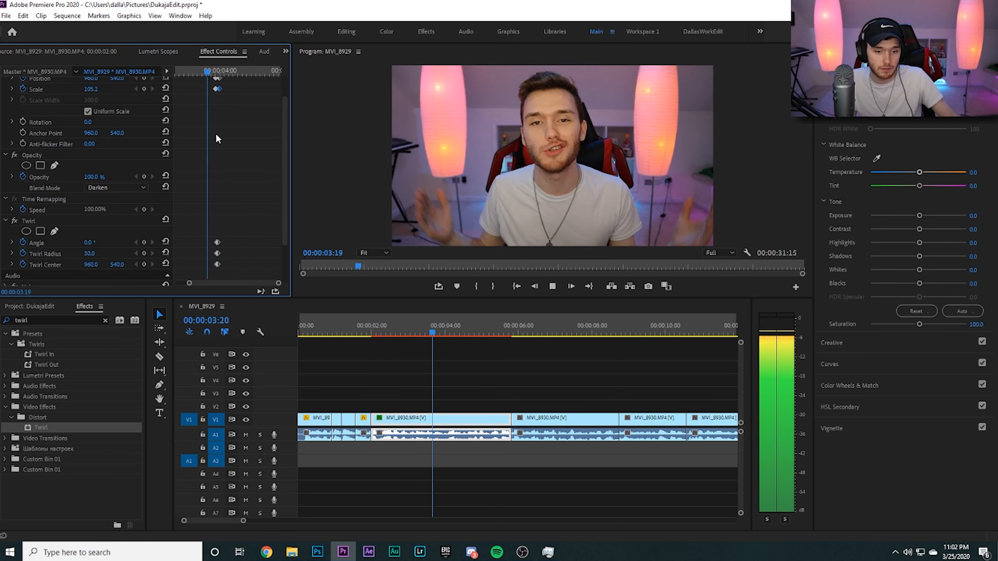
{"action": "key", "text": "space"}
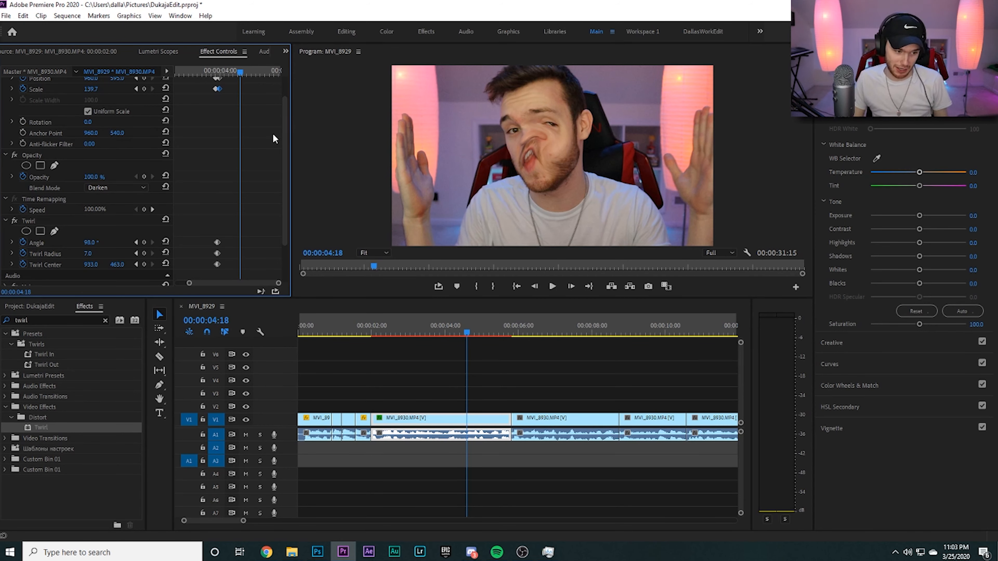
{"action": "scroll", "coordinate": [234, 198], "scroll_direction": "down", "scroll_amount": 3}
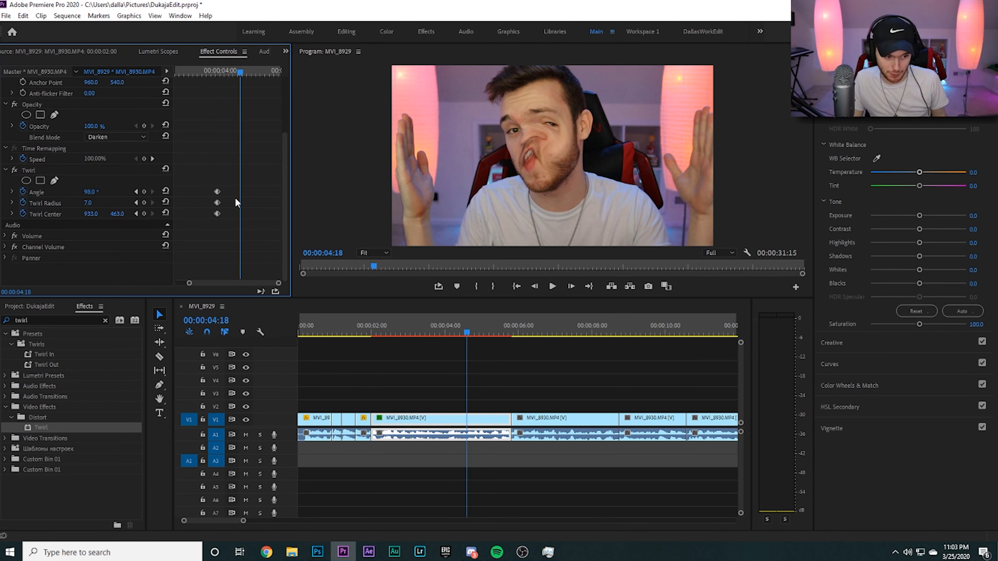
{"action": "scroll", "coordinate": [233, 198], "scroll_direction": "up", "scroll_amount": 4}
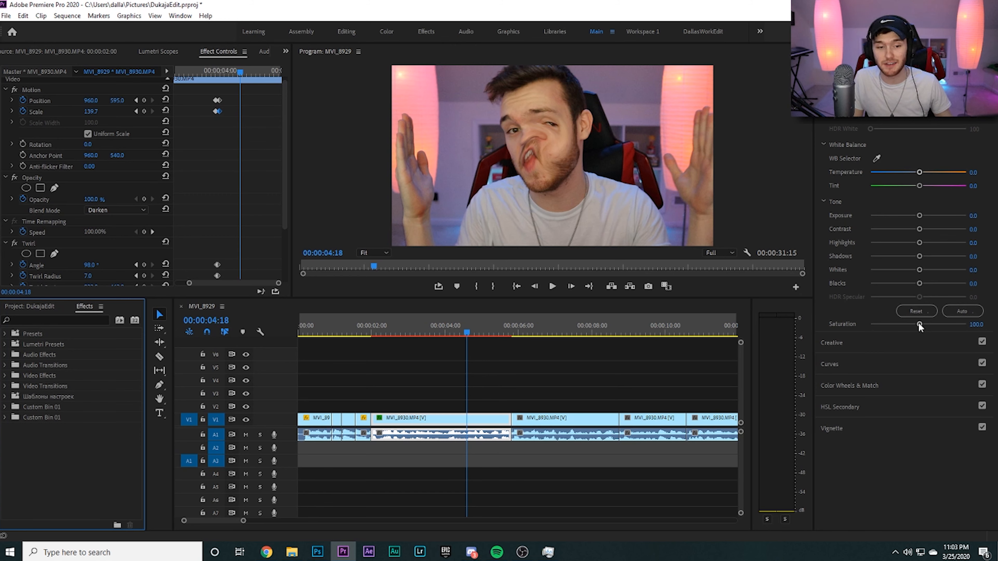
Try reducing the clip's Lumetri Saturation to 0, undo it and deselect the clip
{"action": "left_click_drag", "start_coordinate": [919, 323], "coordinate": [853, 329]}
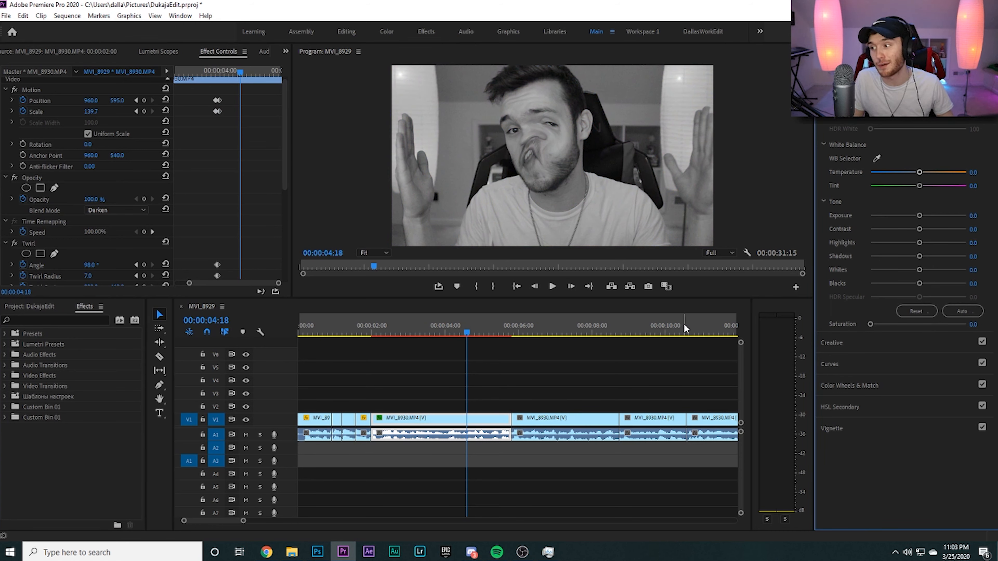
{"action": "key", "text": "ctrl+z"}
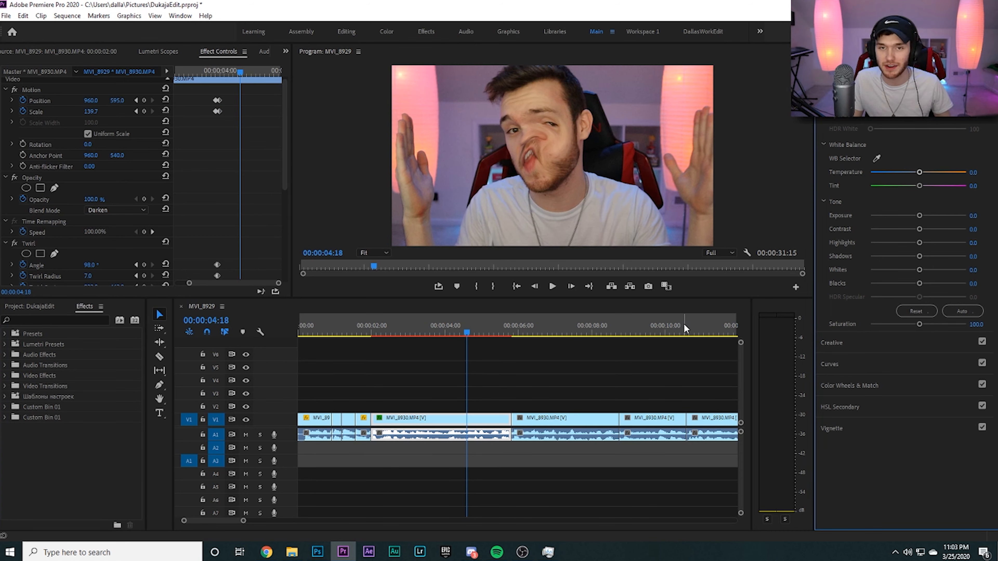
{"action": "left_click", "coordinate": [559, 391]}
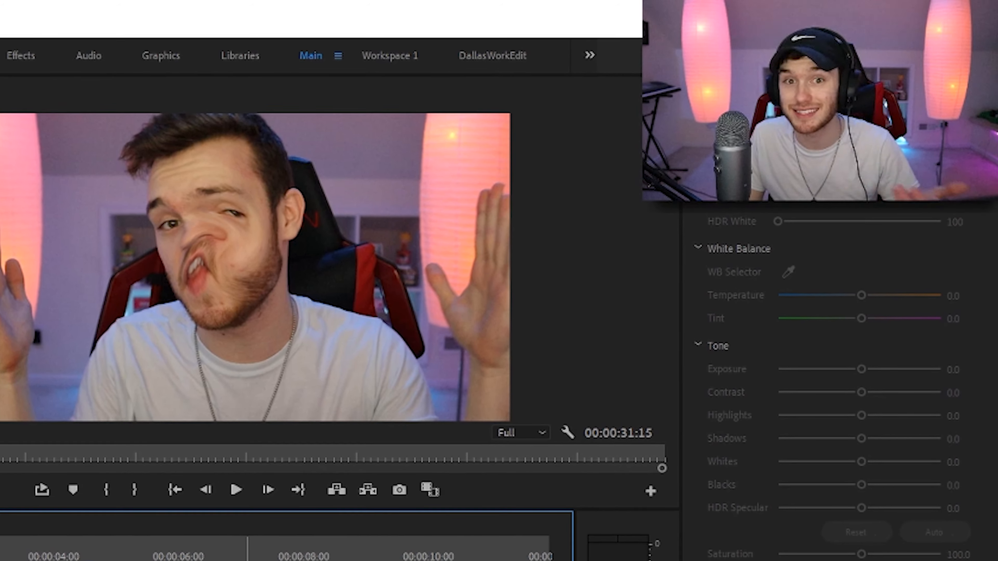
Add a text graphic reading "TEXT" above the raised hand at 00:00:07:10 and narrow its text box to fit
{"action": "left_click", "coordinate": [312, 510]}
{"action": "left_click_drag", "start_coordinate": [546, 335], "coordinate": [567, 339]}
{"action": "key", "text": "t"}
{"action": "left_click", "coordinate": [481, 127]}
{"action": "type", "text": "TEXT"}
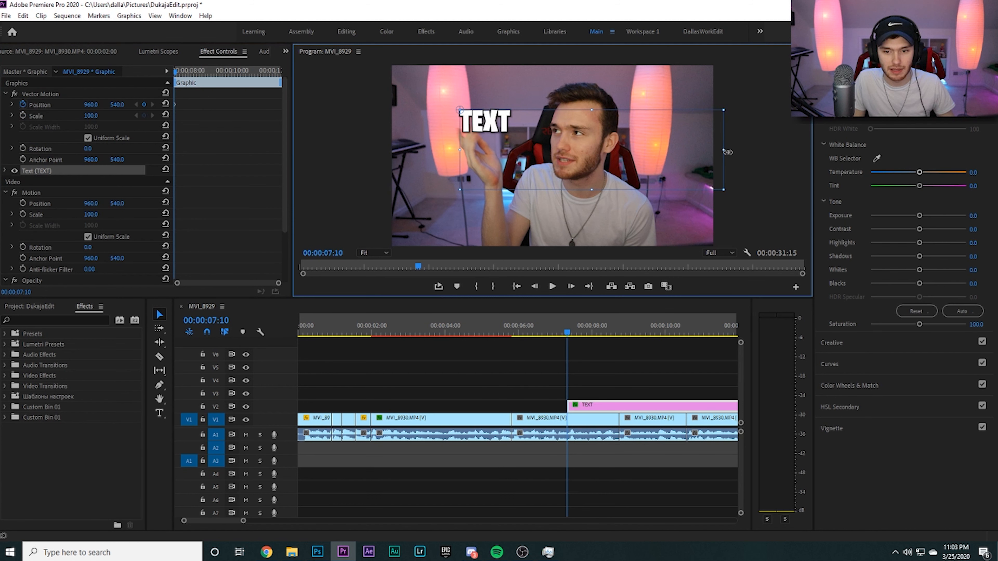
{"action": "left_click_drag", "start_coordinate": [723, 150], "coordinate": [489, 134]}
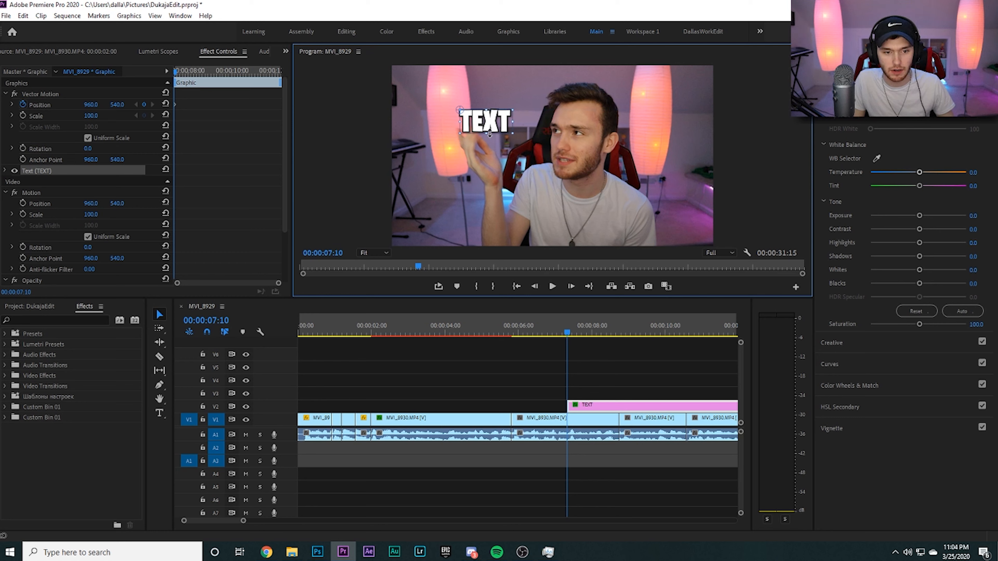
Start keyframing the text's Vector Motion Scale at 00:00:07:10 with Scale 0 and Position 591, 517
{"action": "left_click", "coordinate": [23, 115]}
{"action": "left_click_drag", "start_coordinate": [93, 116], "coordinate": [51, 105]}
{"action": "left_click_drag", "start_coordinate": [116, 105], "coordinate": [107, 105]}
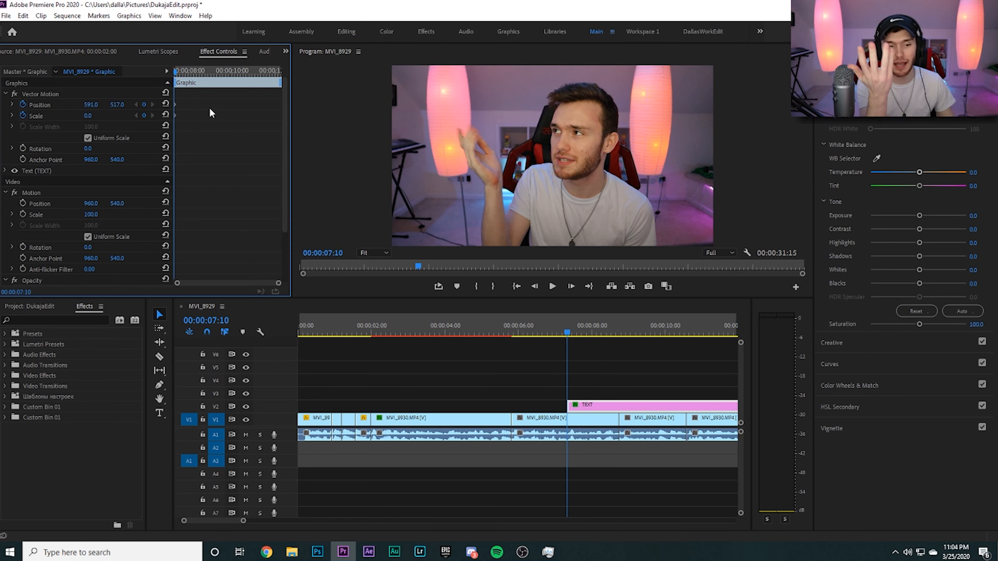
Keyframe the text at 00:00:07:15 with Scale 101 and Position 895, 552, and play back the pop-in
{"action": "key", "text": "shift+Right"}
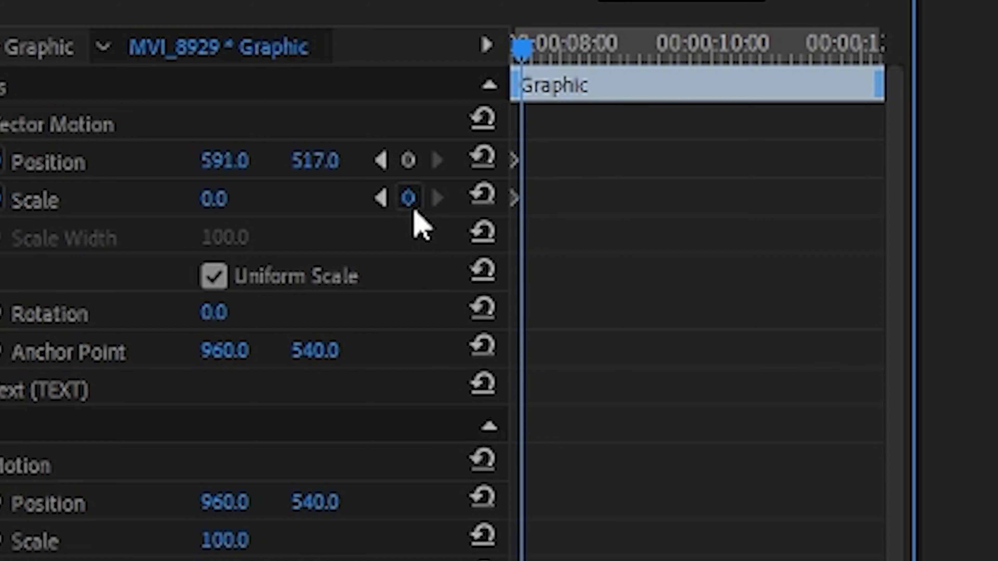
{"action": "left_click", "coordinate": [144, 116]}
{"action": "left_click", "coordinate": [144, 105]}
{"action": "left_click_drag", "start_coordinate": [90, 116], "coordinate": [118, 116]}
{"action": "left_click_drag", "start_coordinate": [220, 198], "coordinate": [295, 198]}
{"action": "left_click_drag", "start_coordinate": [225, 161], "coordinate": [769, 161]}
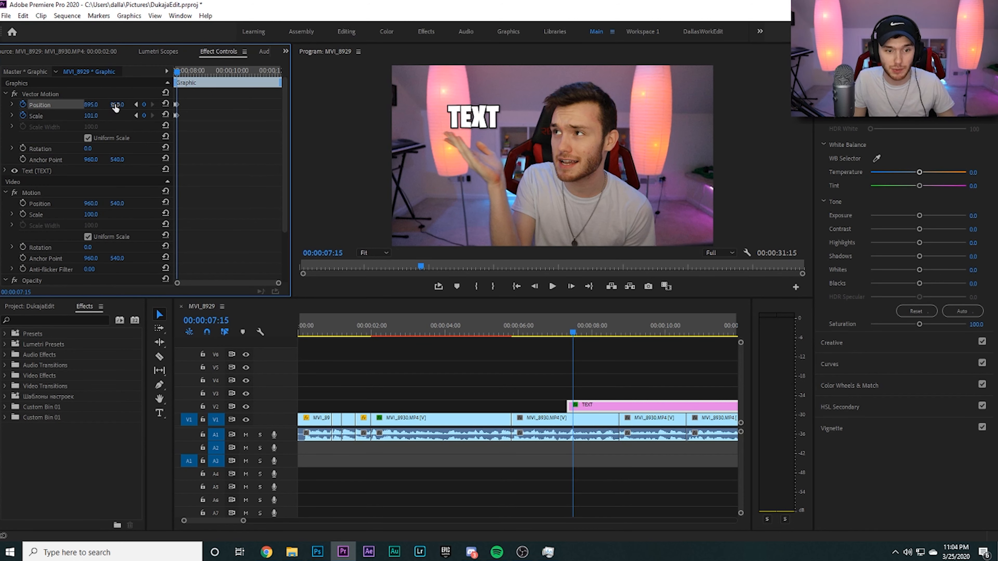
{"action": "key", "text": "shift+Left"}
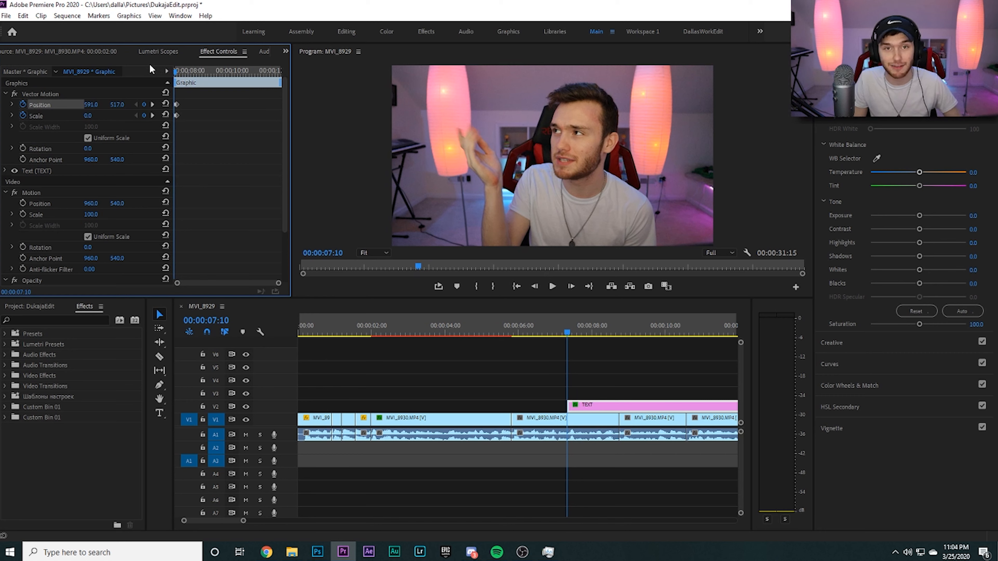
{"action": "key", "text": "space"}
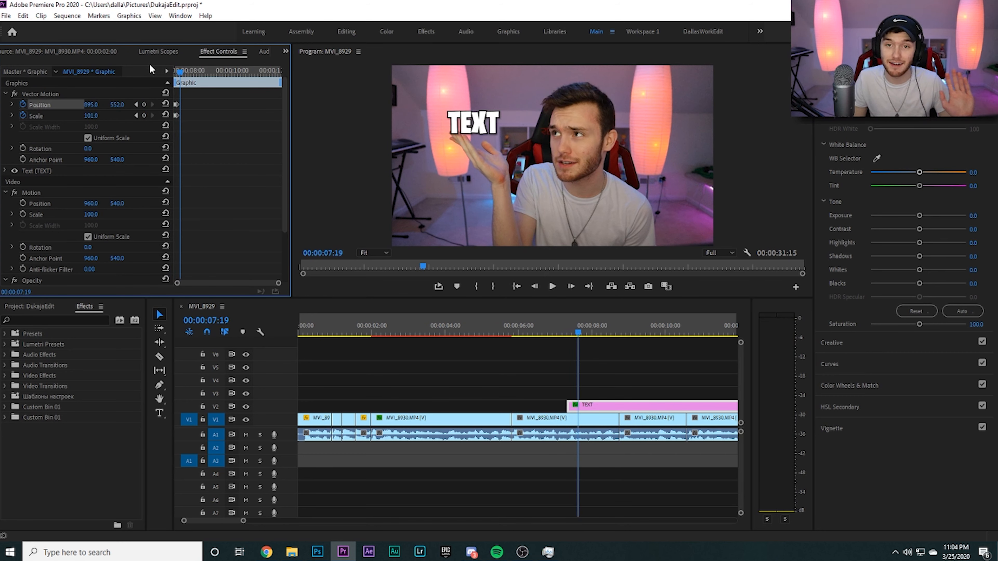
Keyframe the text's Position every few frames from 00:00:07:19 to 00:00:08:23 to follow the hand, ending at 933, 666
{"action": "left_click_drag", "start_coordinate": [278, 283], "coordinate": [216, 283]}
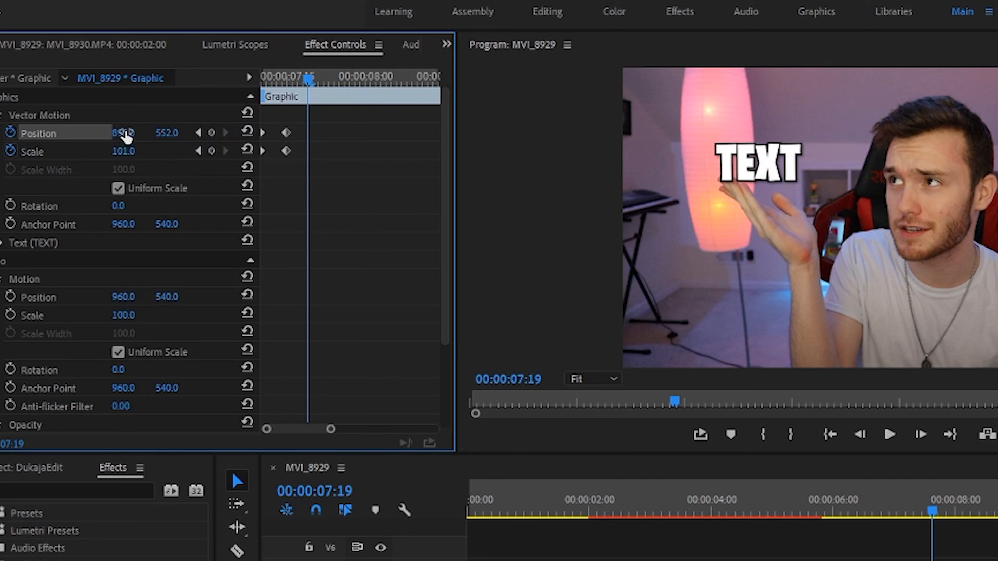
{"action": "left_click_drag", "start_coordinate": [92, 106], "coordinate": [123, 104]}
{"action": "key", "text": "Right"}
{"action": "key", "text": "Right"}
{"action": "key", "text": "Right"}
{"action": "key", "text": "Right"}
{"action": "key", "text": "Right"}
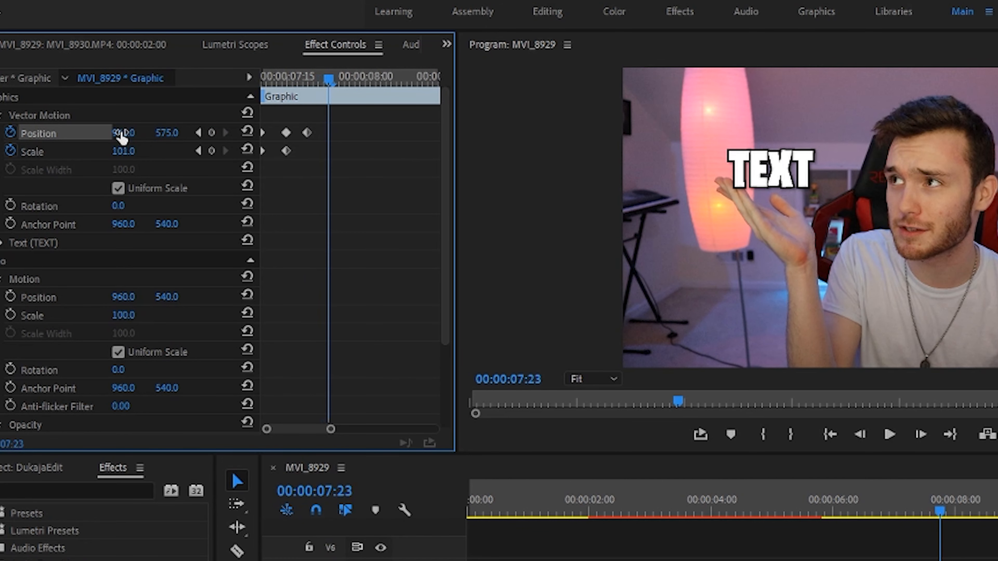
{"action": "left_click_drag", "start_coordinate": [129, 133], "coordinate": [175, 134]}
{"action": "key", "text": "Right"}
{"action": "key", "text": "Right"}
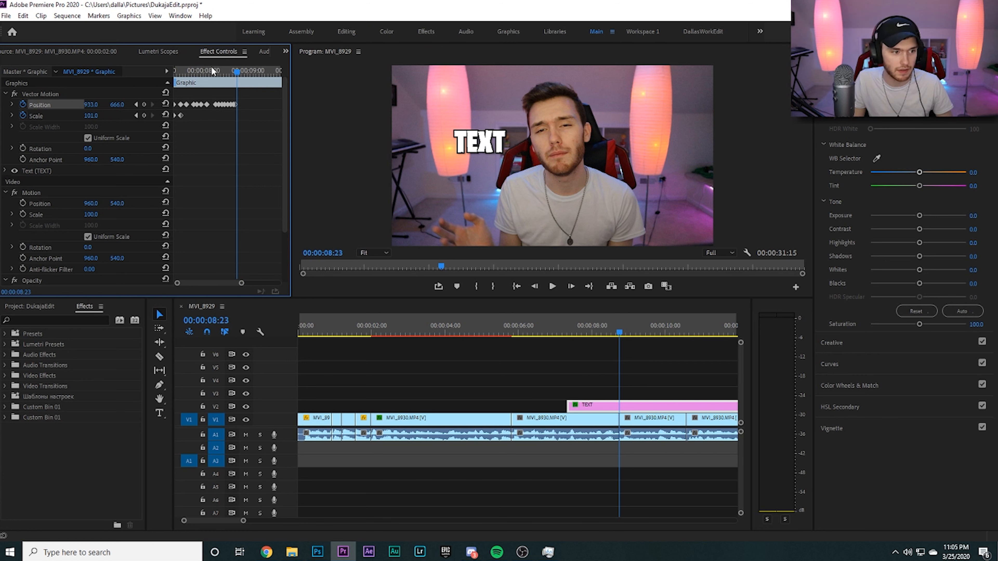
Split the TEXT graphic at the clip cut at about 00:00:08:23 and delete the part after it
{"action": "key", "text": "Up"}
{"action": "left_click", "coordinate": [159, 357]}
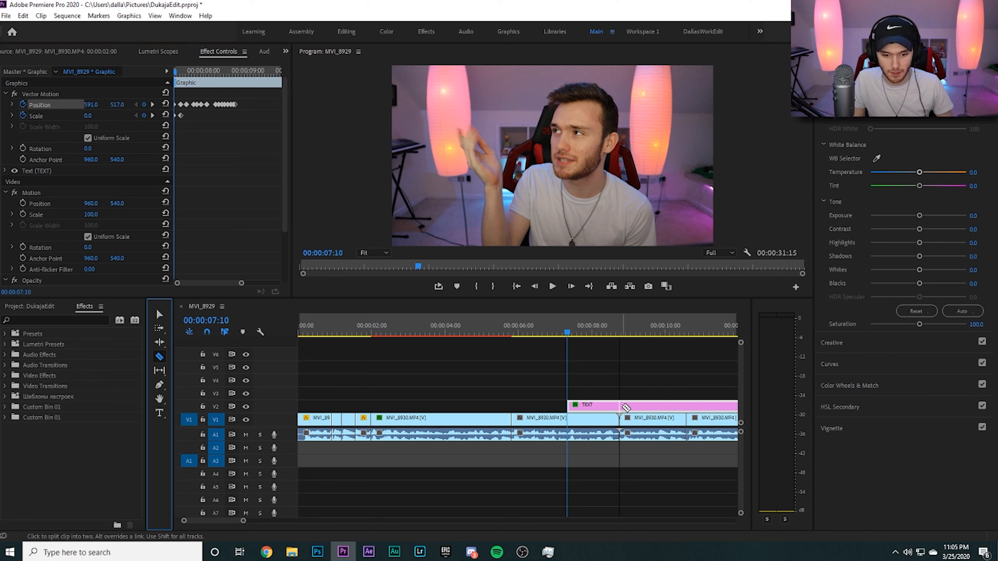
{"action": "left_click", "coordinate": [622, 407]}
{"action": "left_click", "coordinate": [159, 315]}
{"action": "left_click", "coordinate": [658, 409]}
{"action": "key", "text": "Delete"}
Play back the trimmed text animation from 00:00:07:04 to check that it follows the hand
{"action": "left_click", "coordinate": [560, 325]}
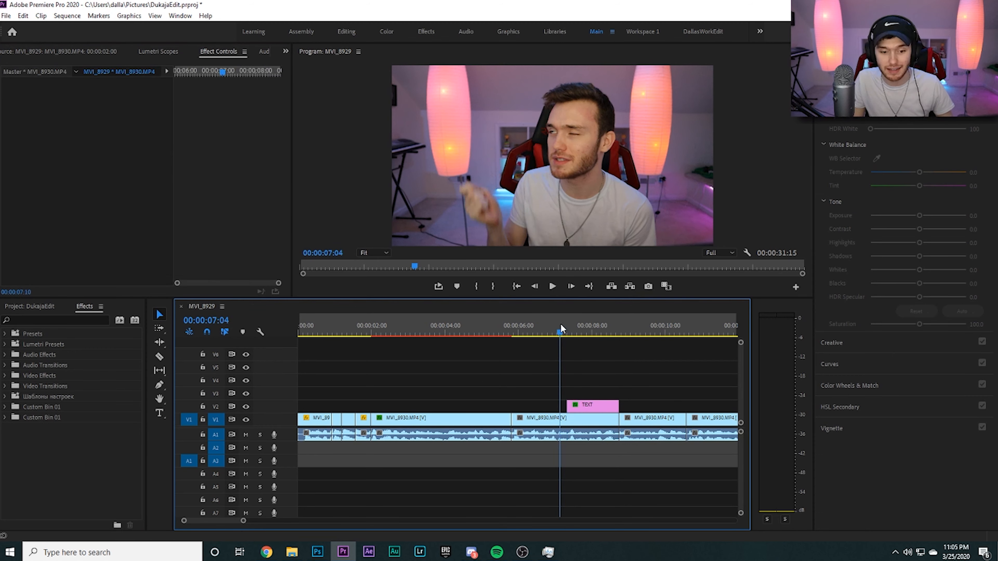
{"action": "key", "text": "space"}
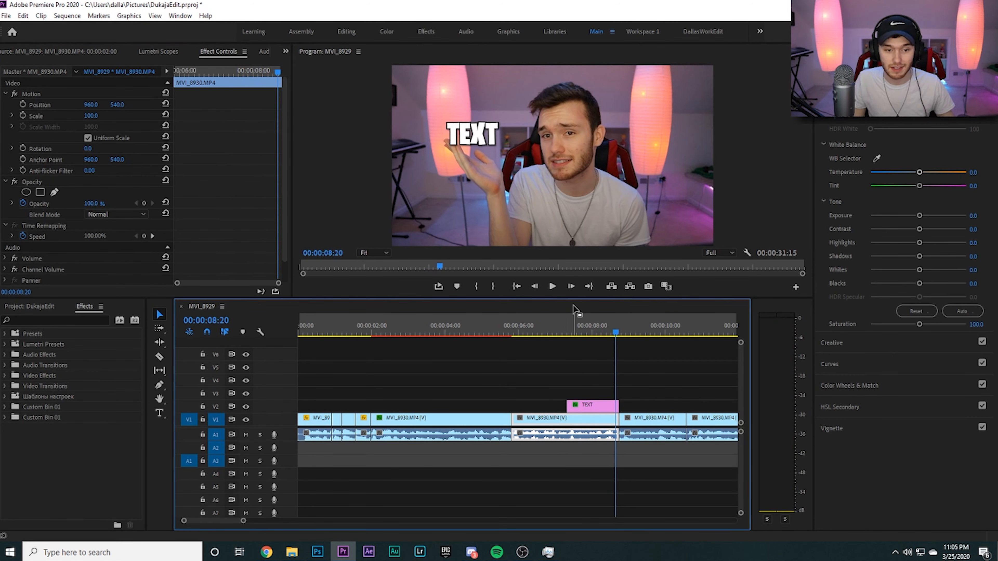
{"action": "left_click", "coordinate": [580, 322]}
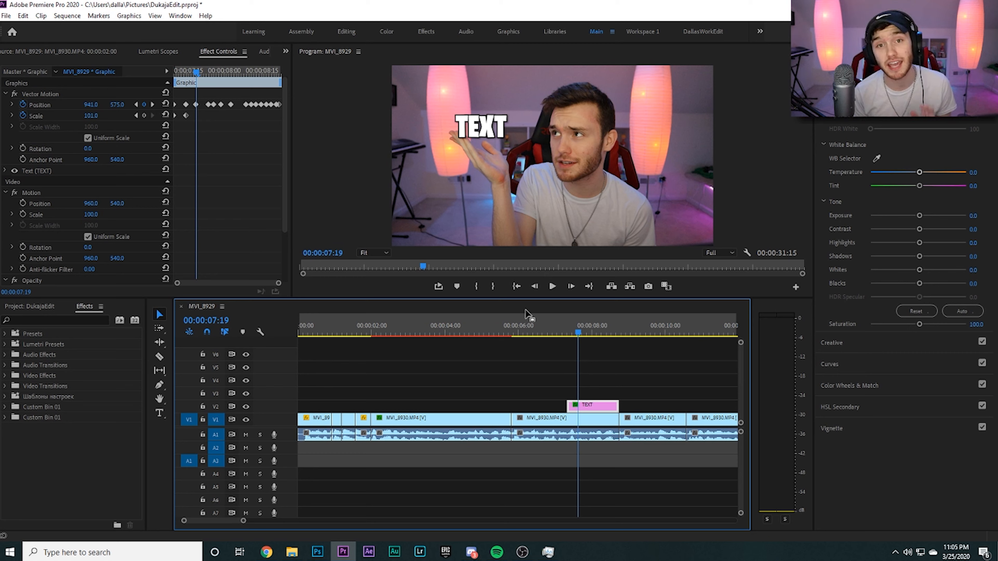
Place acs.jpg on track V4 over the talking clips and start keyframing its Position and Scale at 00:00:06:11
{"action": "left_click", "coordinate": [29, 307]}
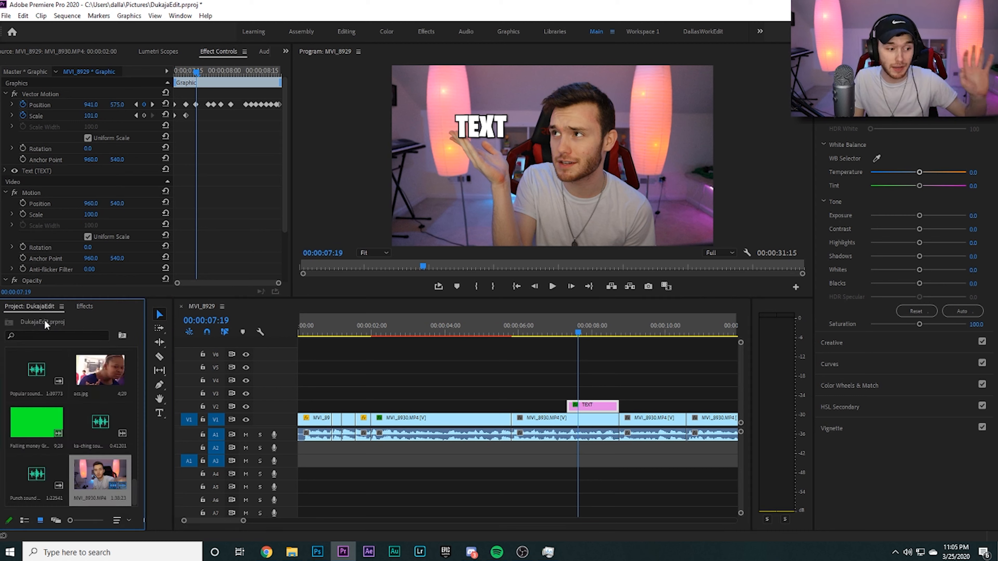
{"action": "left_click_drag", "start_coordinate": [112, 370], "coordinate": [621, 419]}
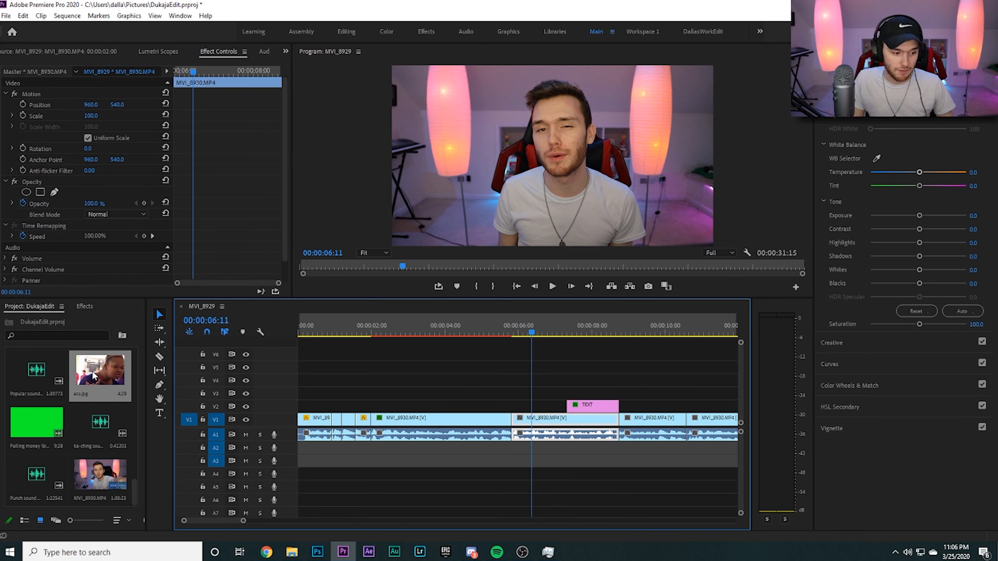
{"action": "left_click_drag", "start_coordinate": [101, 372], "coordinate": [490, 380]}
{"action": "left_click", "coordinate": [575, 383]}
{"action": "left_click", "coordinate": [72, 118]}
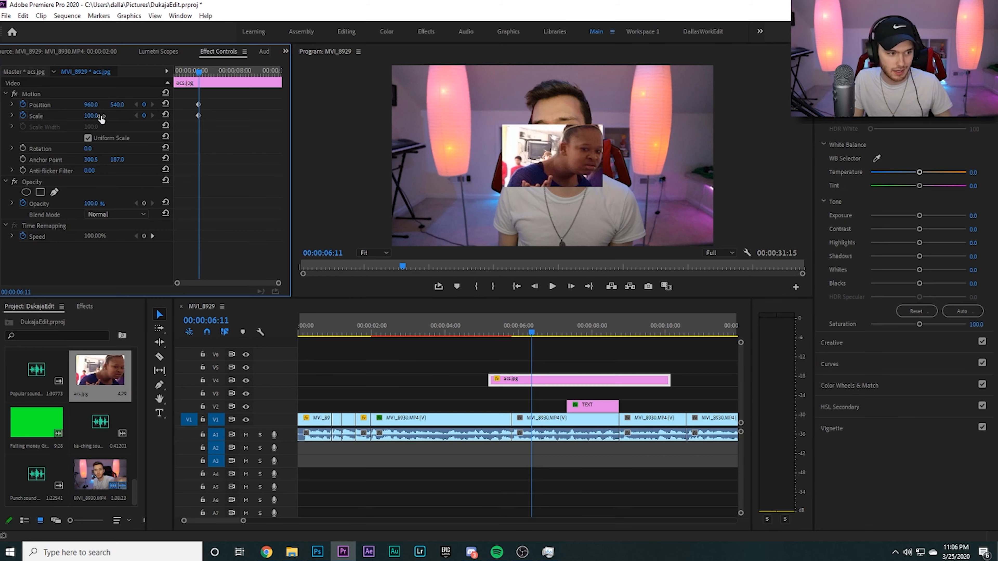
Keyframe the acs.jpg image's Scale from 2 to well above 100 within a few frames and play back the pop-in
{"action": "left_click_drag", "start_coordinate": [142, 179], "coordinate": [63, 179]}
{"action": "key", "text": "space"}
{"action": "key", "text": "space"}
{"action": "left_click_drag", "start_coordinate": [88, 116], "coordinate": [196, 116]}
{"action": "left_click", "coordinate": [194, 70]}
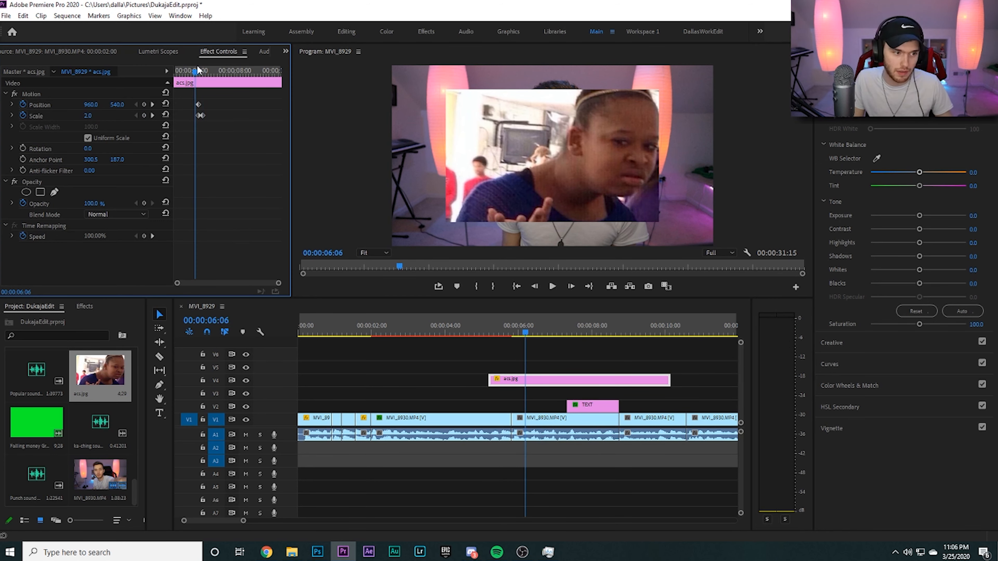
{"action": "key", "text": "space"}
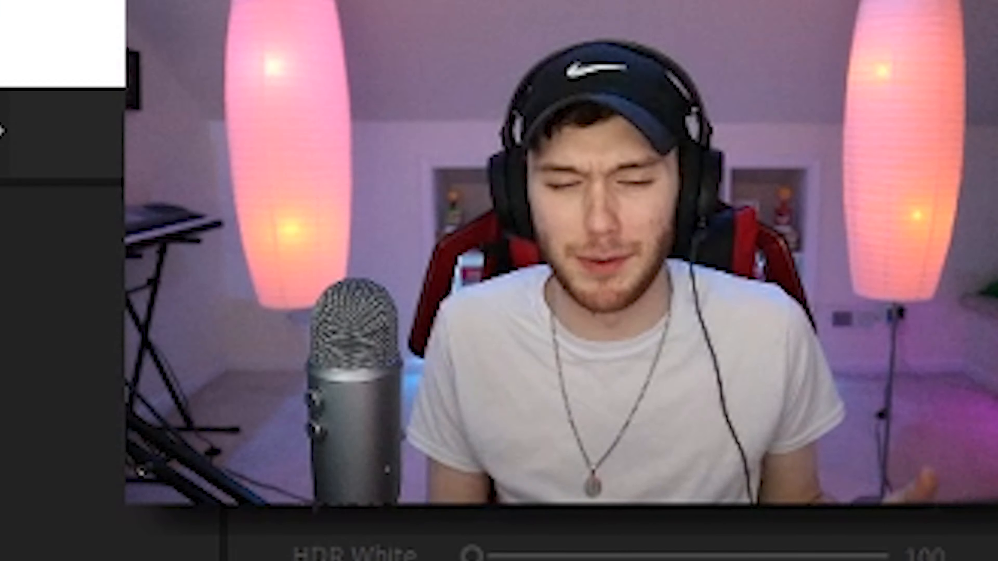
Add the ding sound effect on track A2 at the start of the TEXT graphic and play it back
{"action": "left_click_drag", "start_coordinate": [487, 320], "coordinate": [504, 322]}
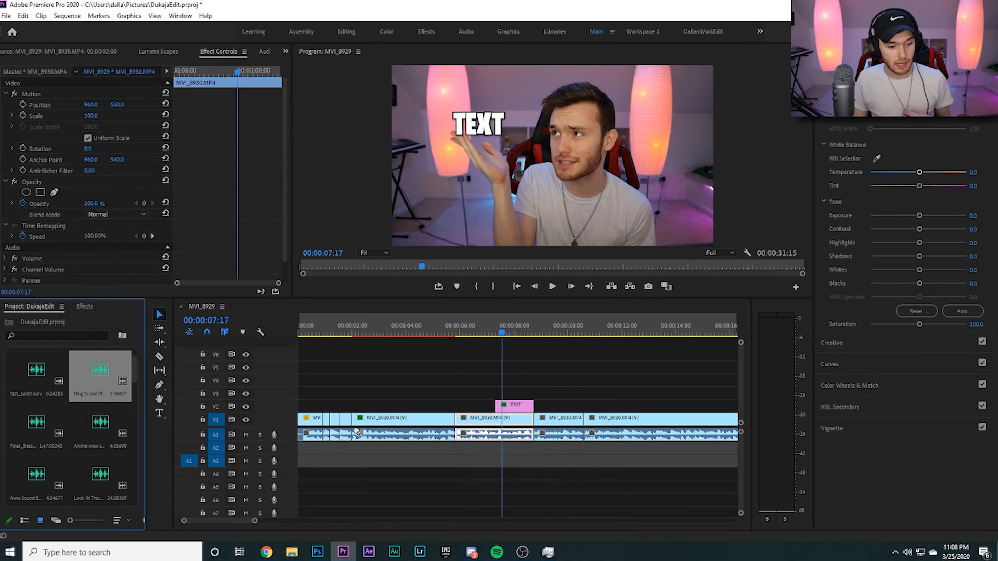
{"action": "left_click_drag", "start_coordinate": [100, 369], "coordinate": [499, 449]}
{"action": "left_click", "coordinate": [493, 327]}
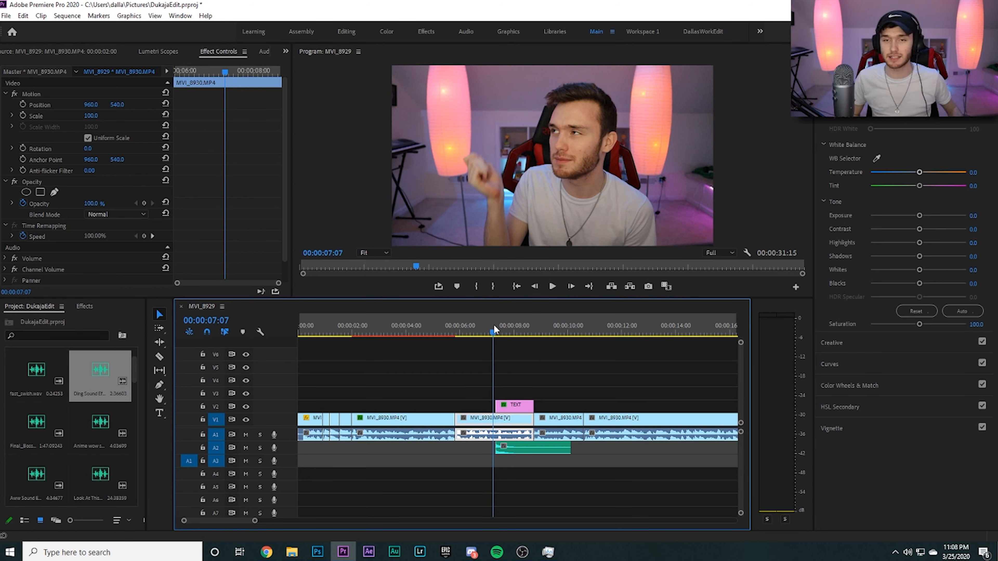
{"action": "key", "text": "space"}
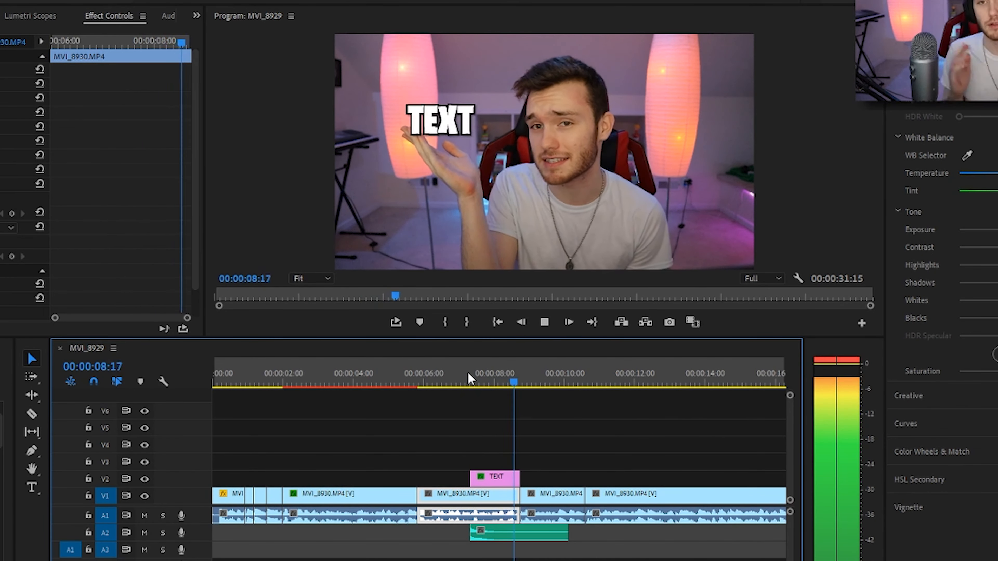
{"action": "key", "text": "space"}
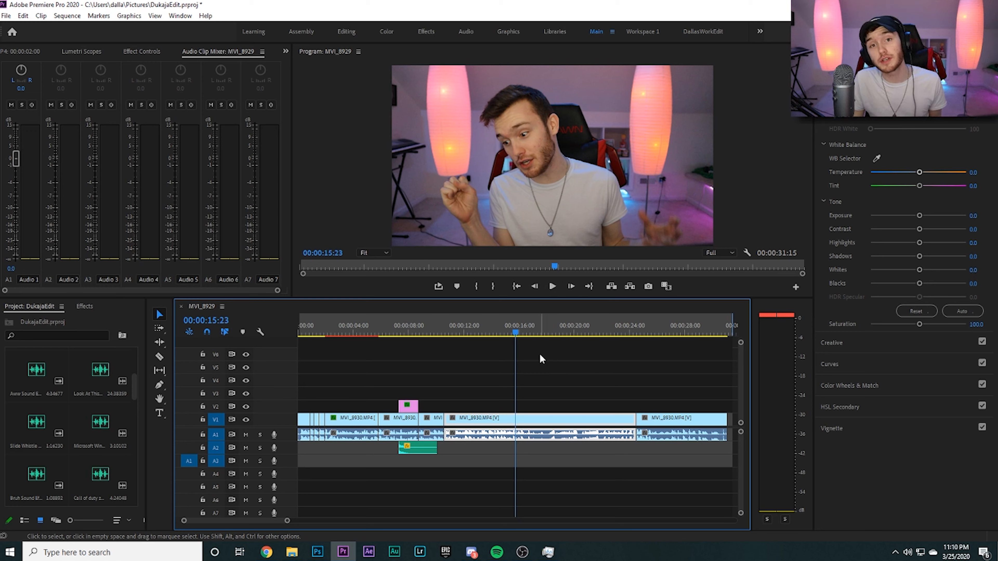
Save the project and play back the sequence from about 00:00:09:00 to 00:00:13:05
{"action": "left_click_drag", "start_coordinate": [469, 334], "coordinate": [481, 335]}
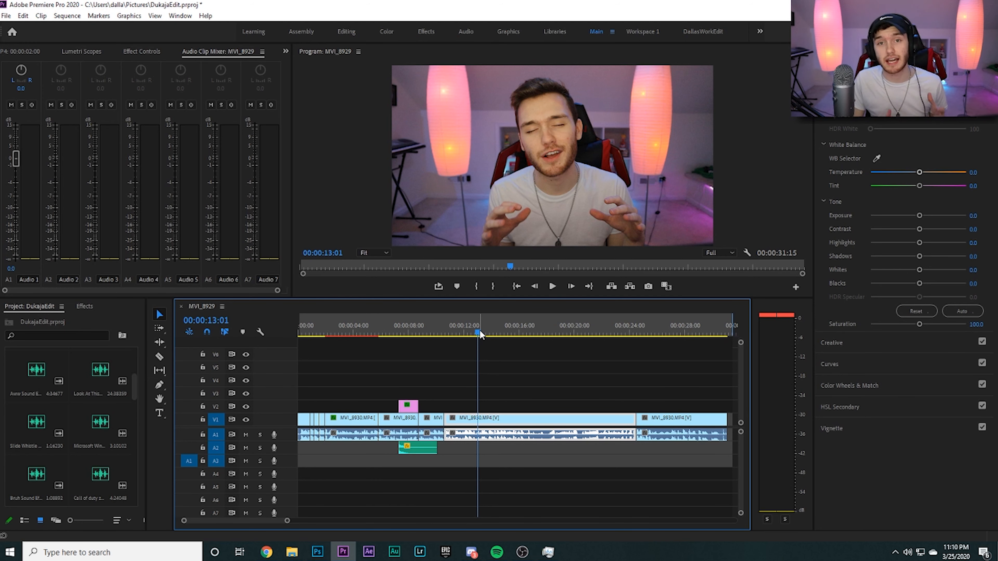
{"action": "key", "text": "ctrl+s"}
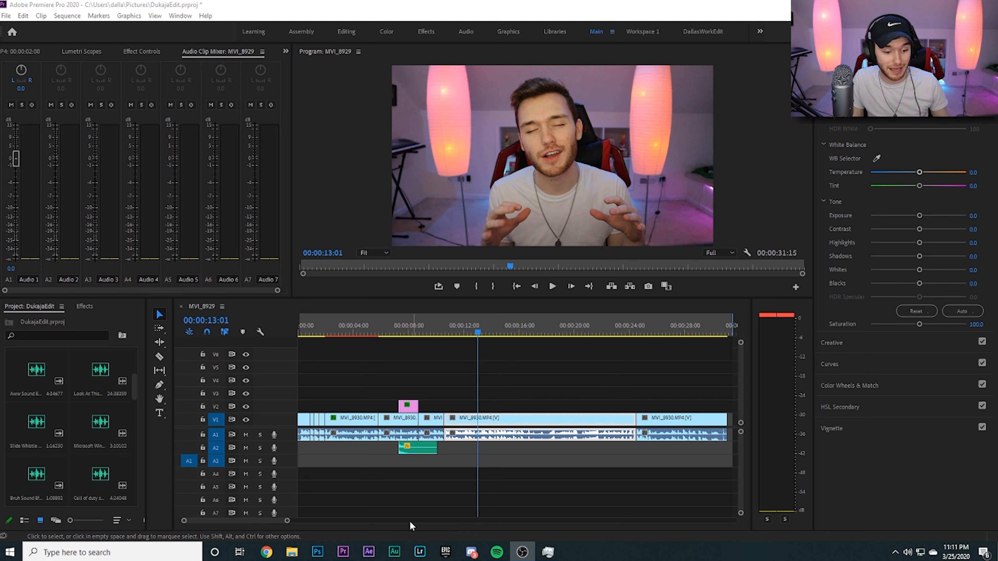
{"action": "left_click_drag", "start_coordinate": [288, 521], "coordinate": [269, 521]}
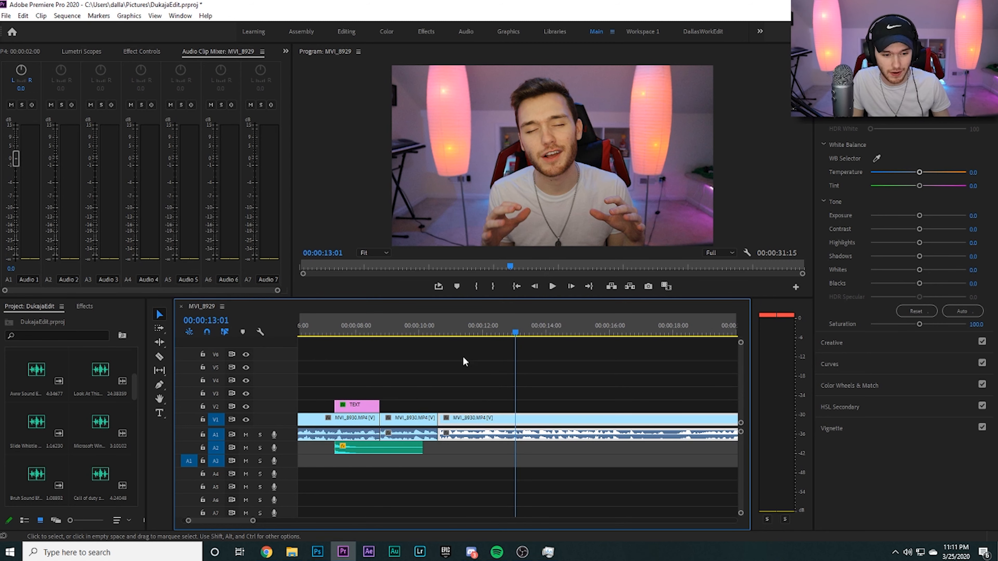
{"action": "left_click", "coordinate": [387, 326]}
{"action": "key", "text": "space"}
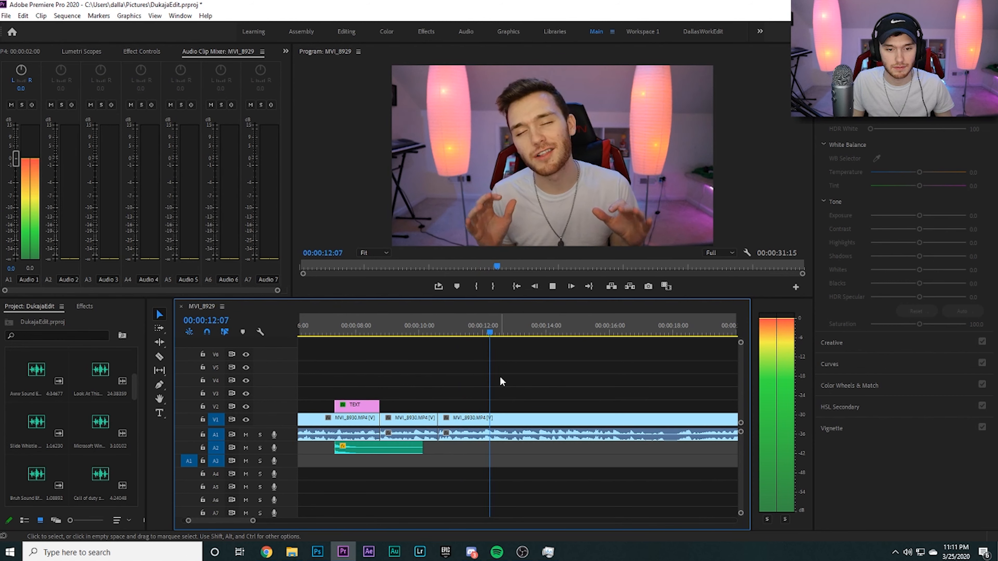
{"action": "key", "text": "space"}
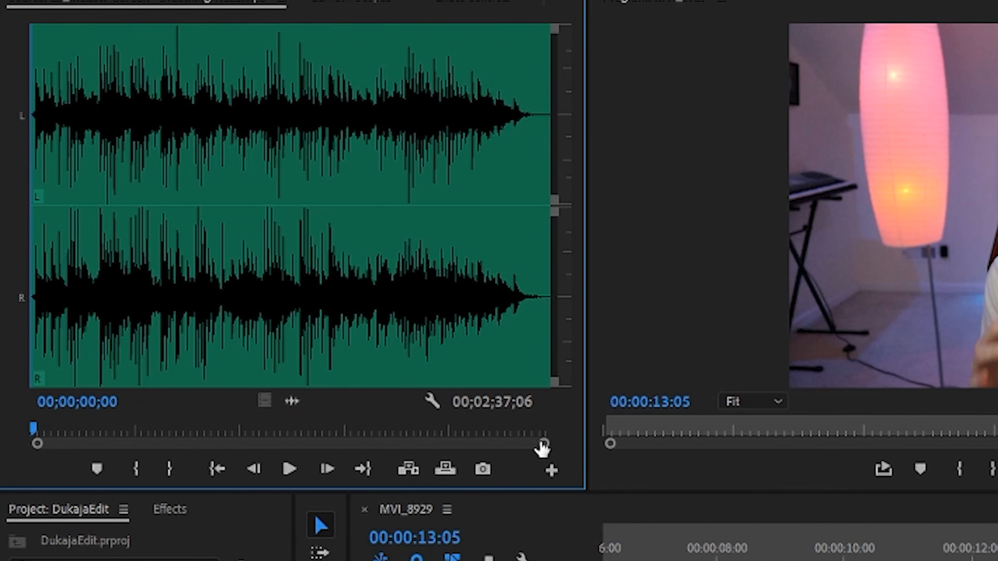
Set an In point at 00;00;01;11 on ES_Mellow Garden - Breathing Tides.mp3 and lower its level to -12 dB
{"action": "left_click_drag", "start_coordinate": [544, 444], "coordinate": [372, 444]}
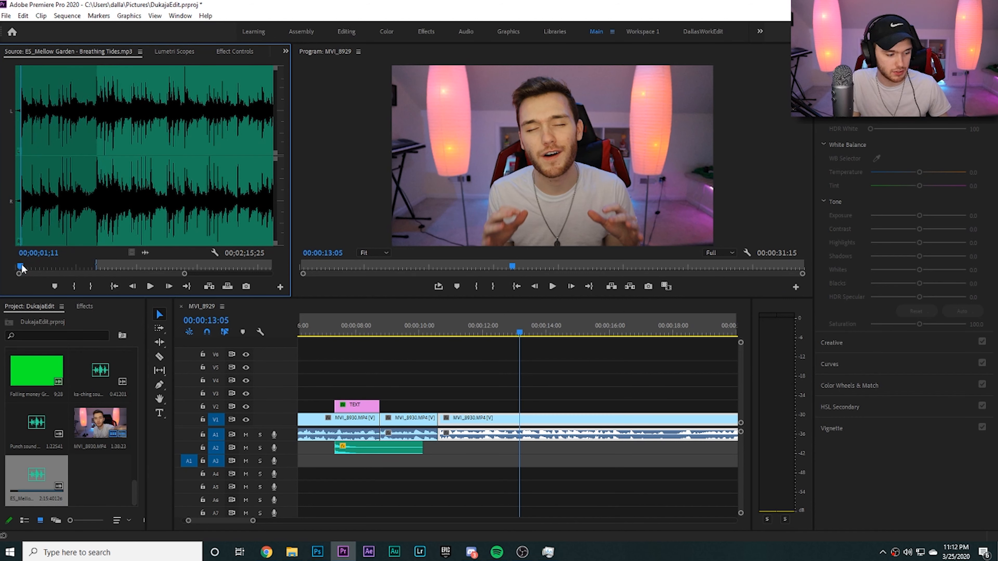
{"action": "key", "text": "i"}
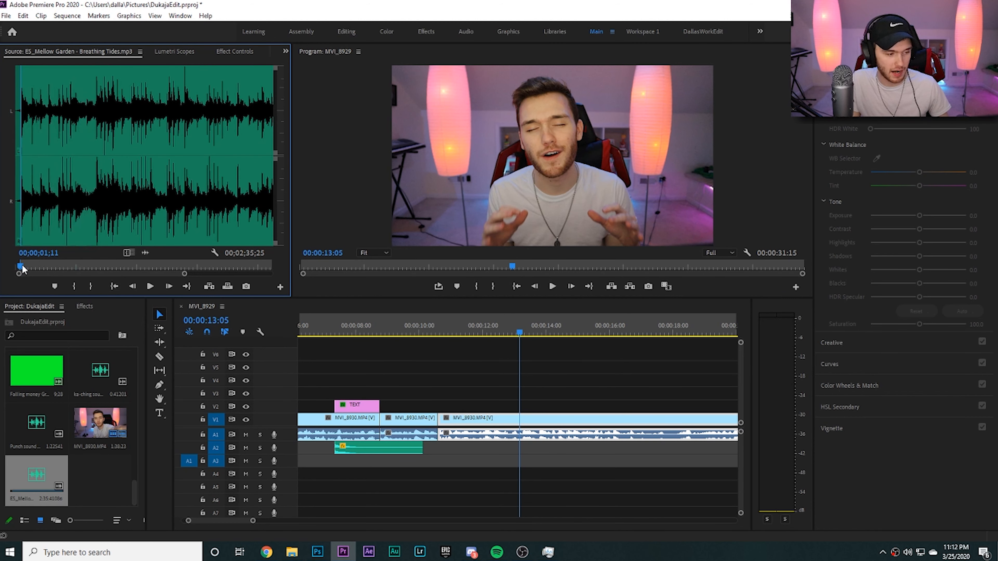
{"action": "left_click", "coordinate": [235, 52]}
{"action": "left_click", "coordinate": [263, 53]}
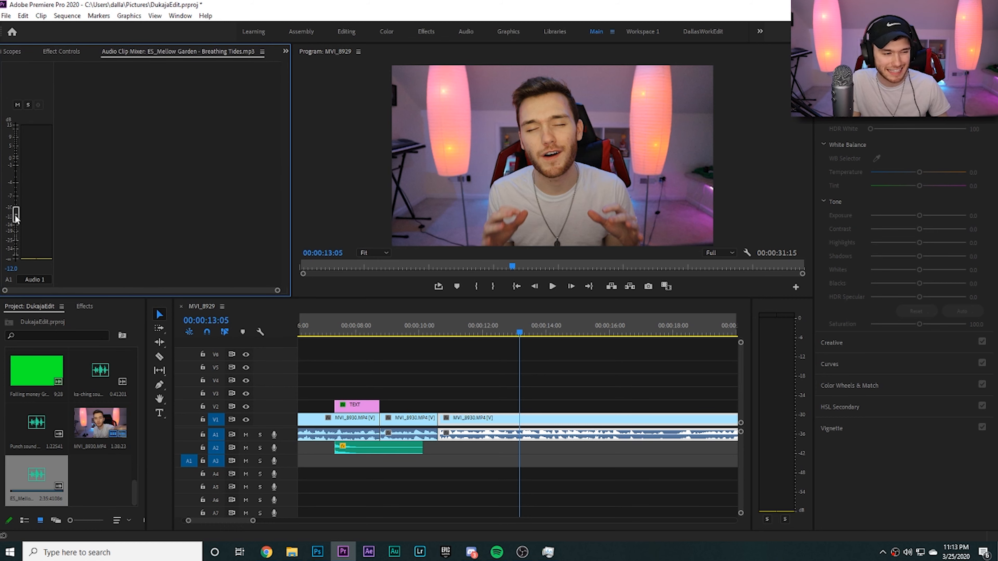
Place the Breathing Tides music on track A3 starting at about 00:00:09:20
{"action": "left_click", "coordinate": [400, 485]}
{"action": "left_click_drag", "start_coordinate": [47, 485], "coordinate": [376, 476]}
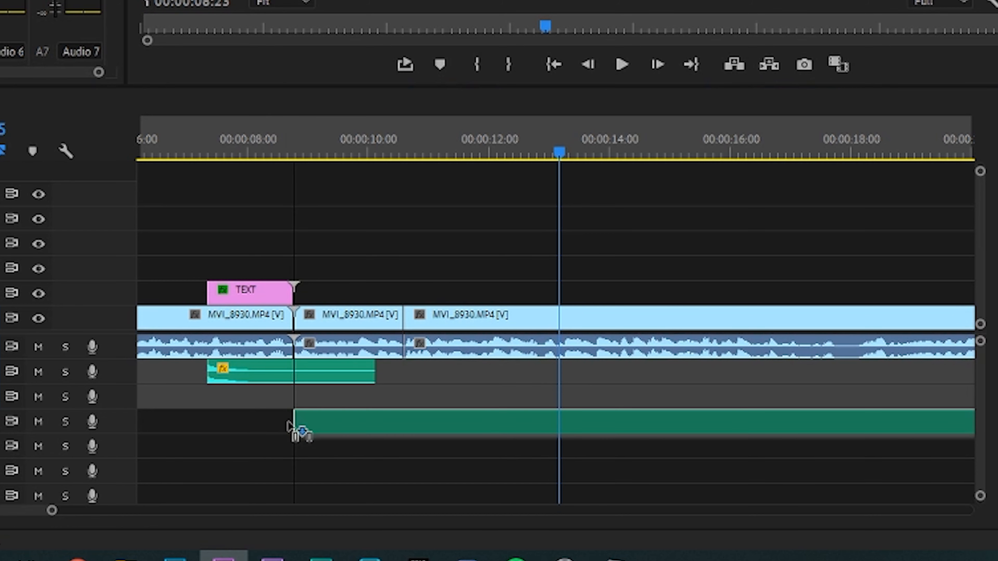
{"action": "left_click_drag", "start_coordinate": [298, 415], "coordinate": [351, 401]}
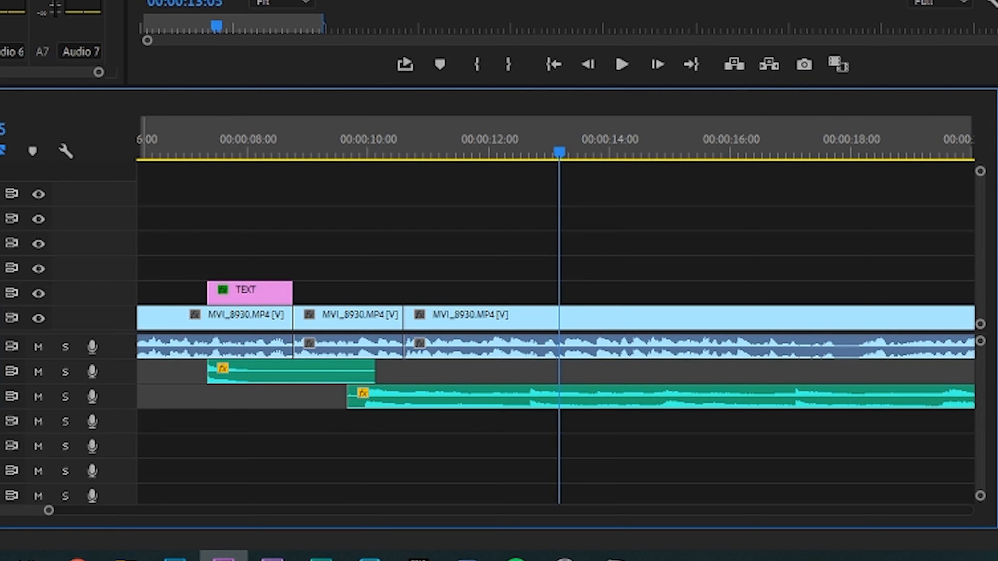
Fade in the music with a Constant Gain transition lengthened to about 00:00:02:23, and play it back
{"action": "left_click", "coordinate": [90, 309]}
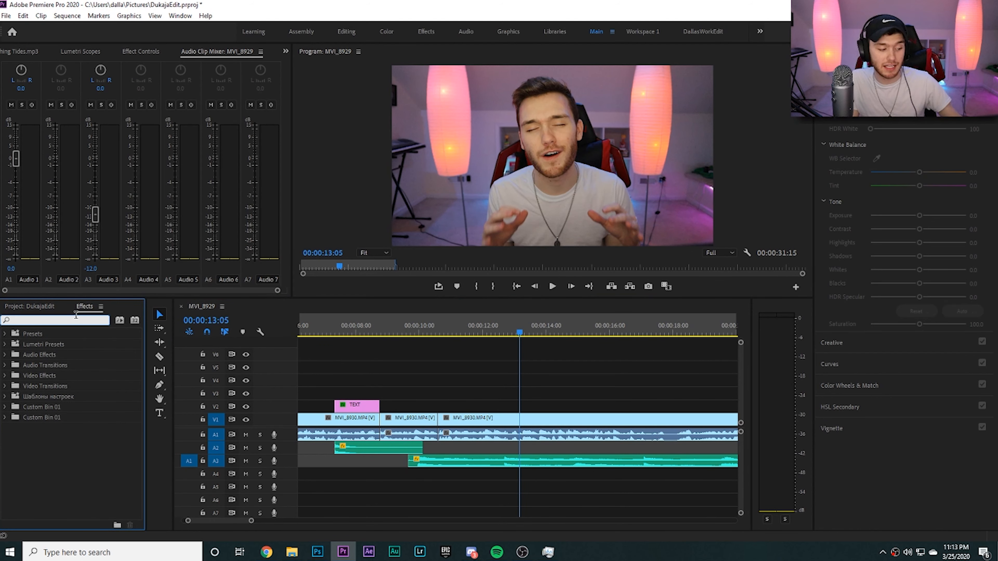
{"action": "type", "text": "consrta"}
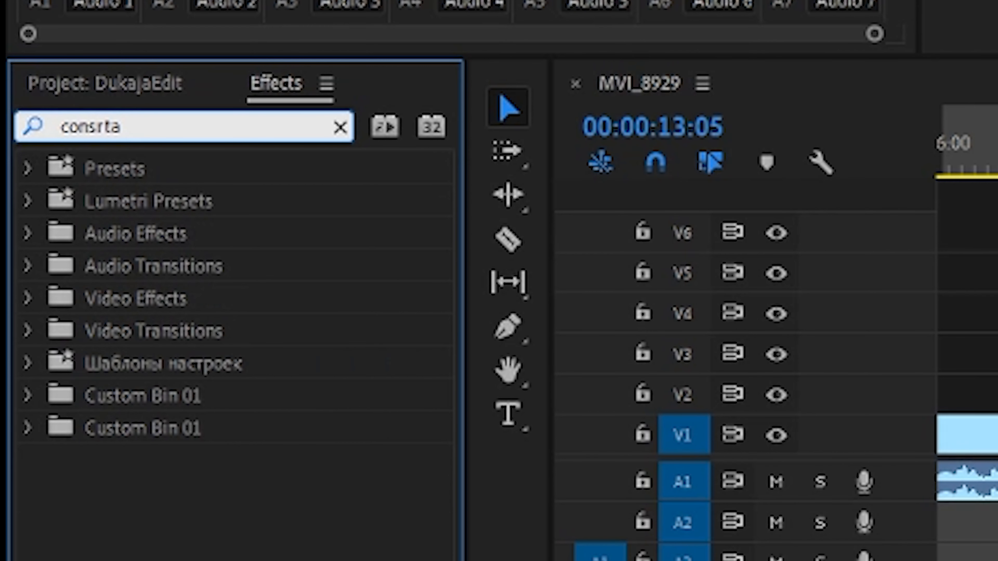
{"action": "key", "text": "BackSpace"}
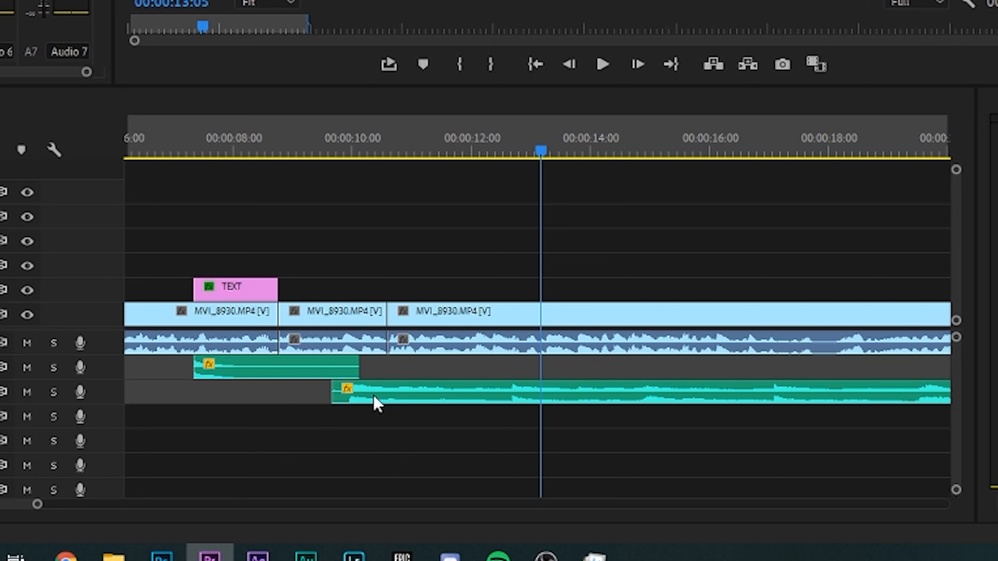
{"action": "left_click", "coordinate": [378, 348]}
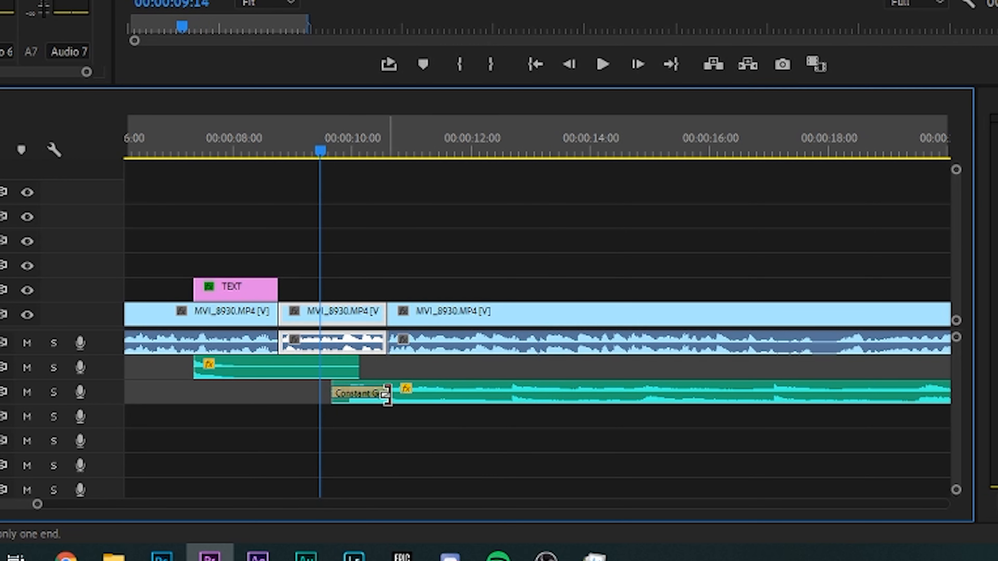
{"action": "left_click_drag", "start_coordinate": [387, 394], "coordinate": [480, 393]}
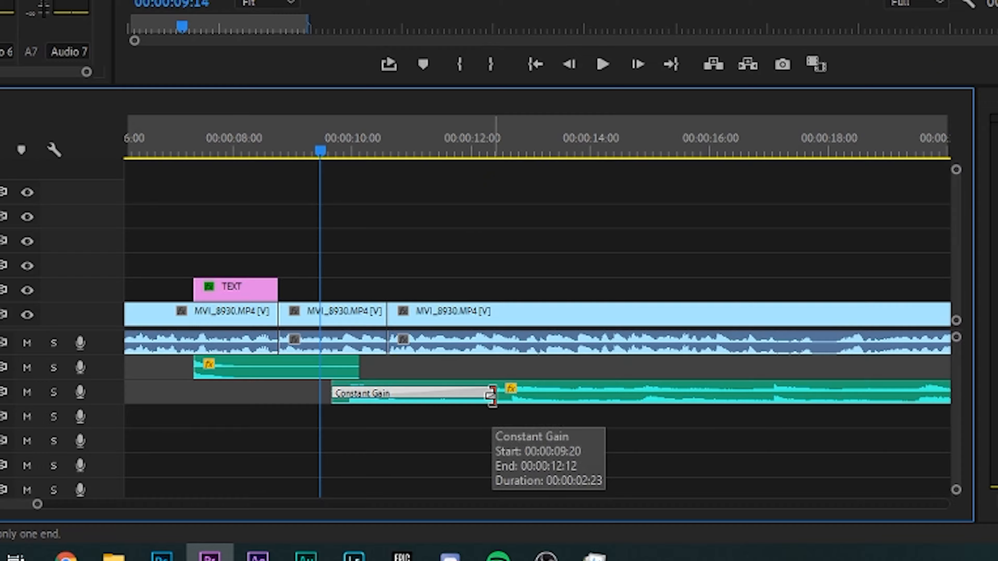
{"action": "key", "text": "space"}
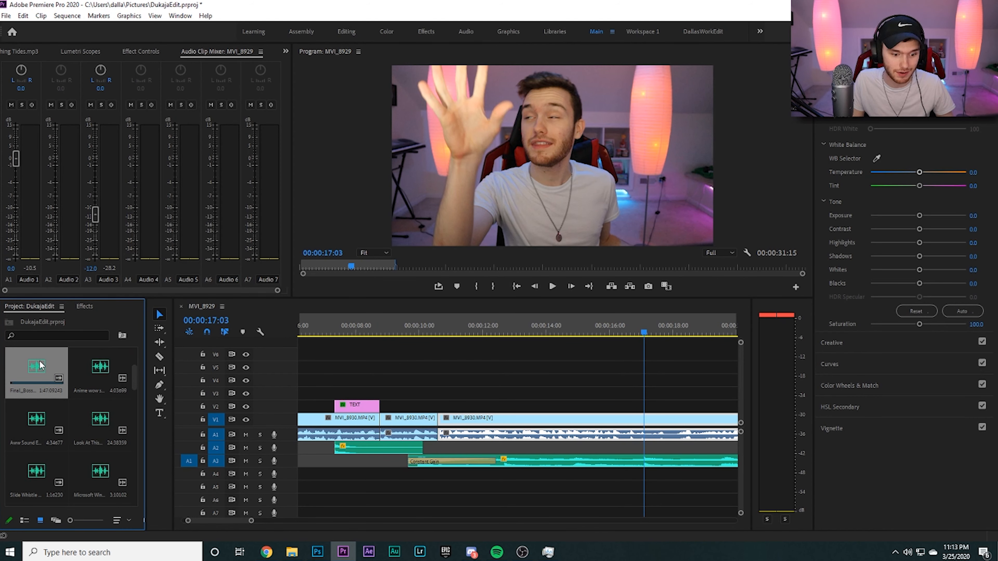
Place Final_Boss.mp3 on track A4 starting at about 00:00:14:25, where the speaker gets excited
{"action": "double_click", "coordinate": [39, 366]}
{"action": "left_click", "coordinate": [484, 330]}
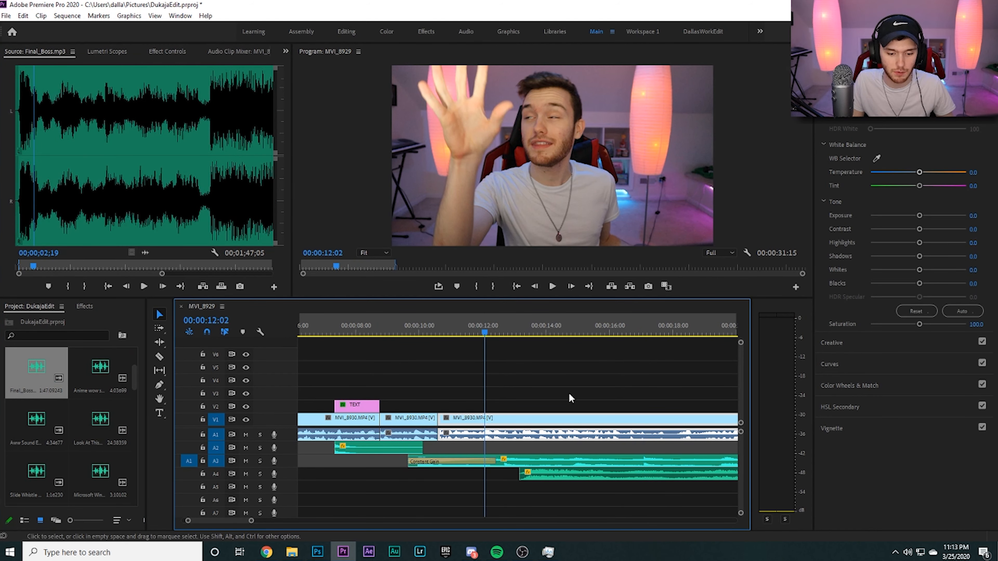
{"action": "left_click", "coordinate": [548, 478]}
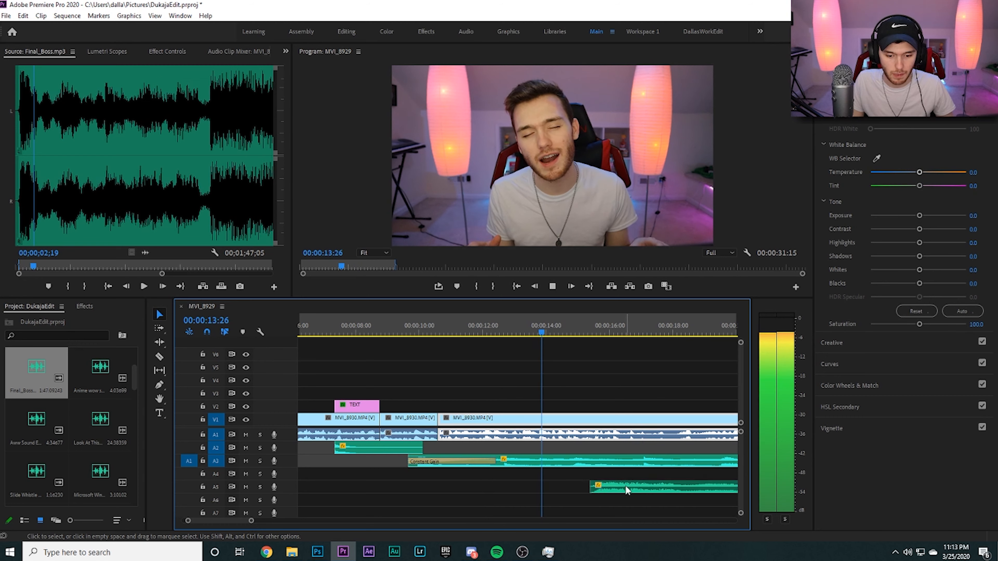
{"action": "left_click_drag", "start_coordinate": [624, 488], "coordinate": [645, 487]}
{"action": "key", "text": "space"}
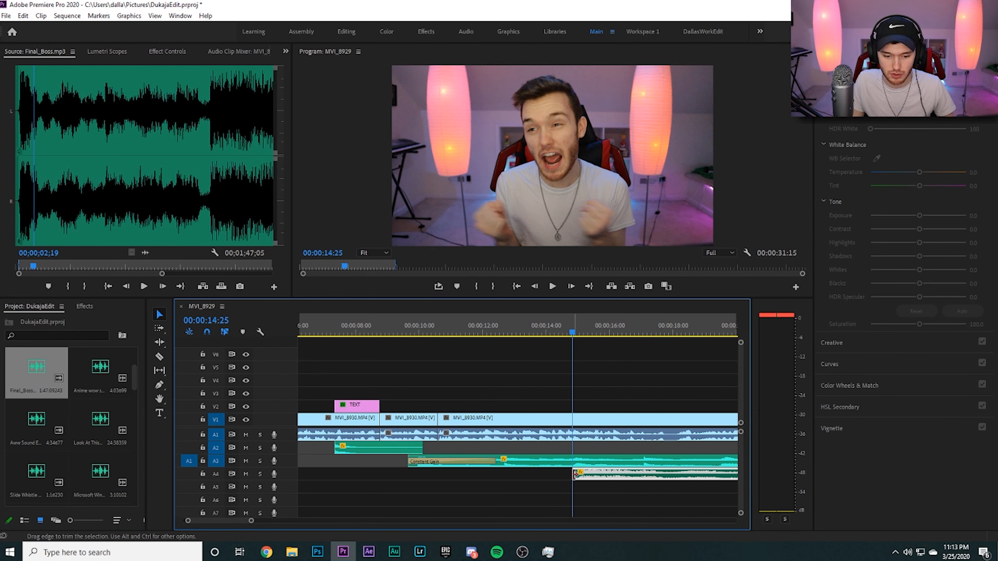
Extend the start of Final_Boss.mp3 a few frames earlier and fade it in with a Constant Gain transition of about 00:00:00:25
{"action": "left_click_drag", "start_coordinate": [575, 475], "coordinate": [566, 475]}
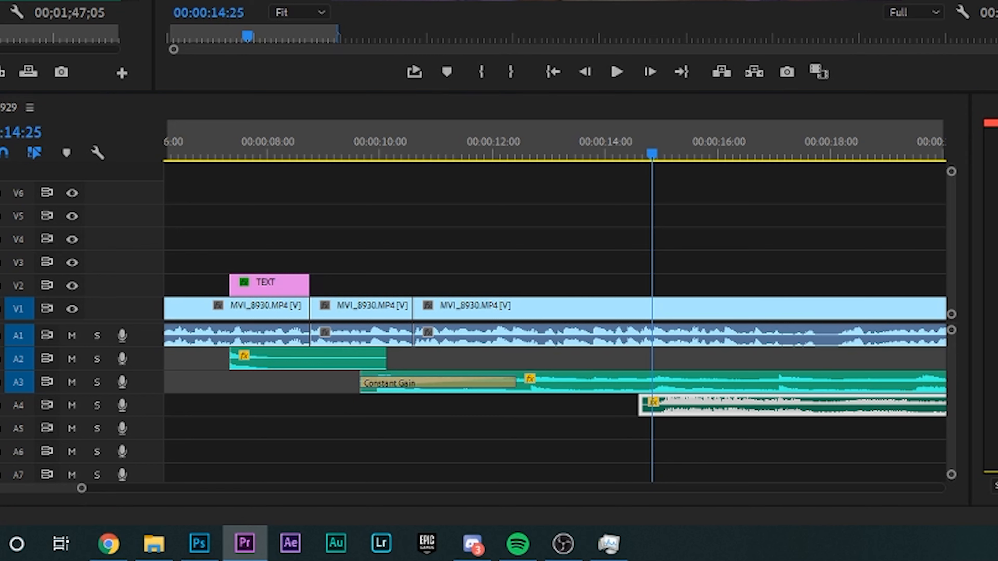
{"action": "left_click_drag", "start_coordinate": [695, 406], "coordinate": [680, 407]}
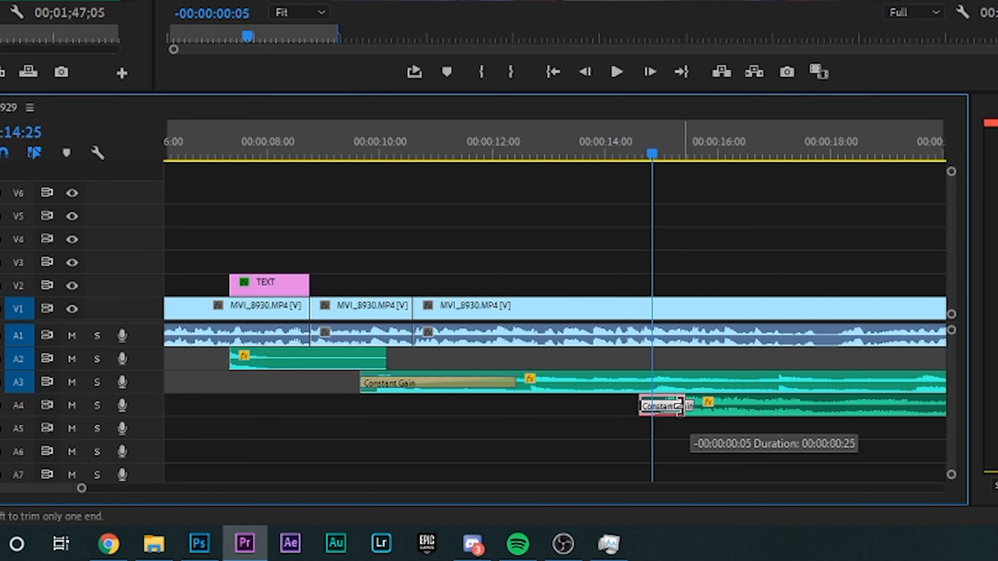
{"action": "left_click", "coordinate": [616, 132]}
{"action": "left_click", "coordinate": [759, 302]}
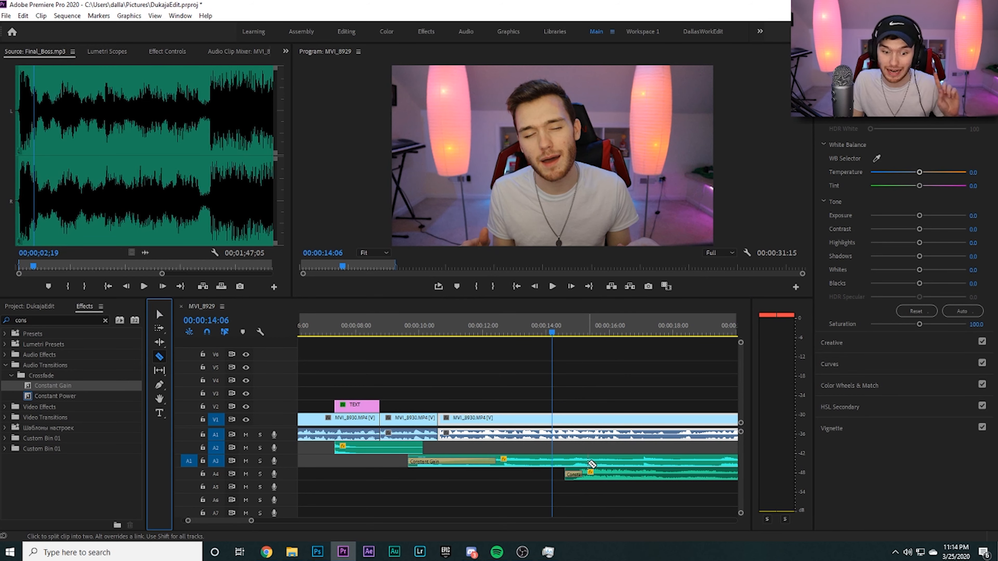
Delete the Breathing Tides music on A3 after about 00:00:15:11, fade out its end with an Exponential Fade, and play it back
{"action": "left_click", "coordinate": [632, 468]}
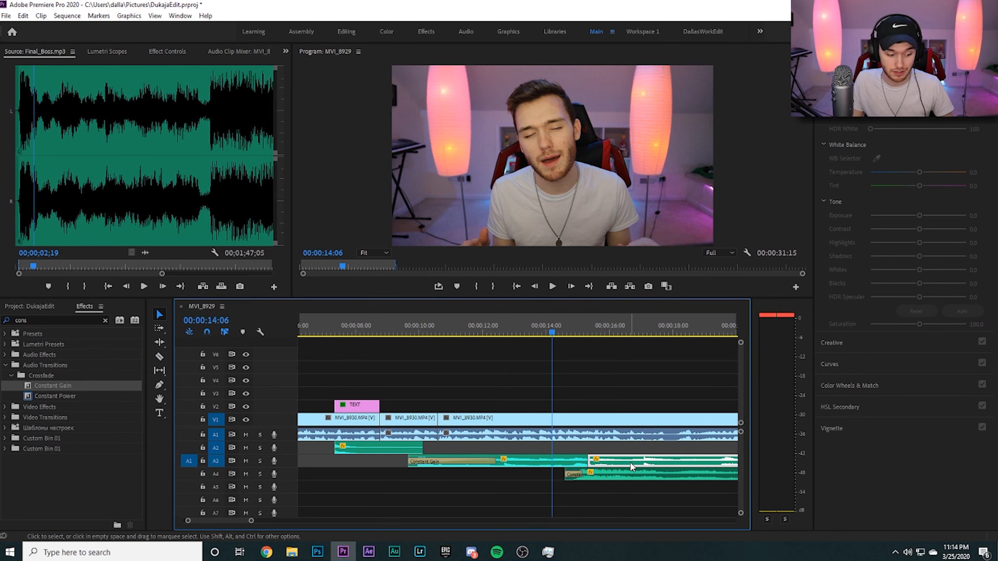
{"action": "type", "text": "expo"}
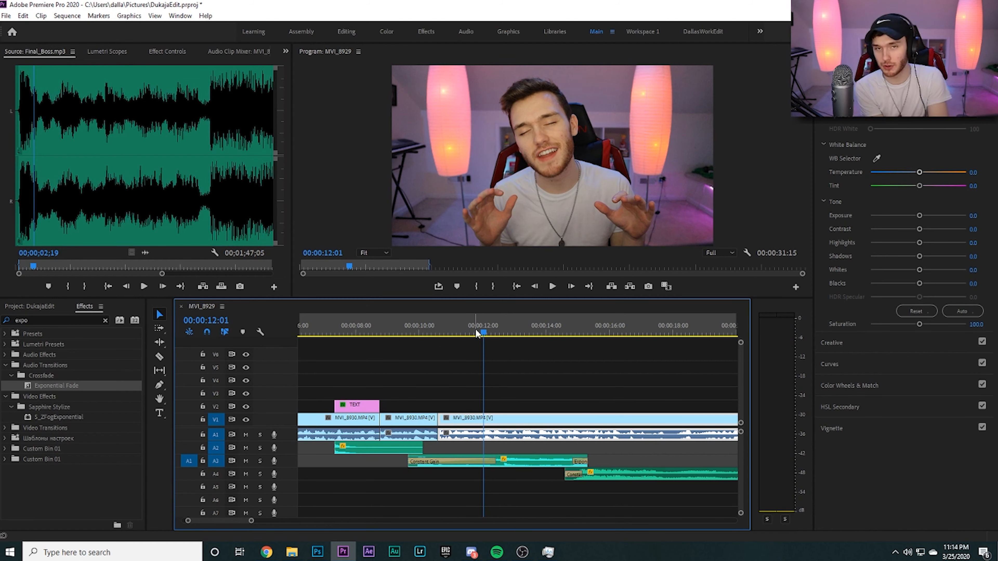
{"action": "key", "text": "space"}
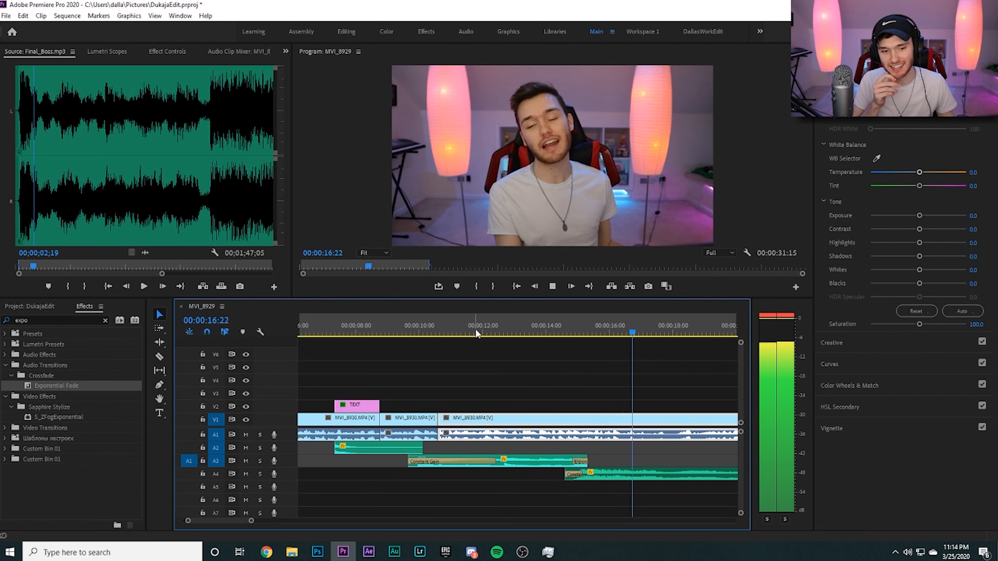
{"action": "key", "text": "space"}
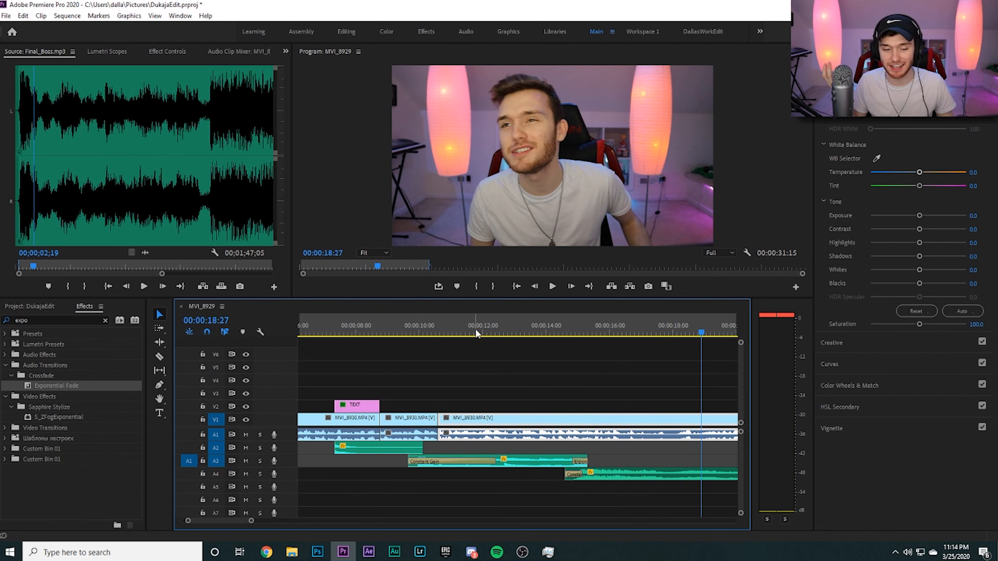
Place the FART SOUND effect from the project media on track A2 at about 00:00:03:28
{"action": "left_click", "coordinate": [48, 307]}
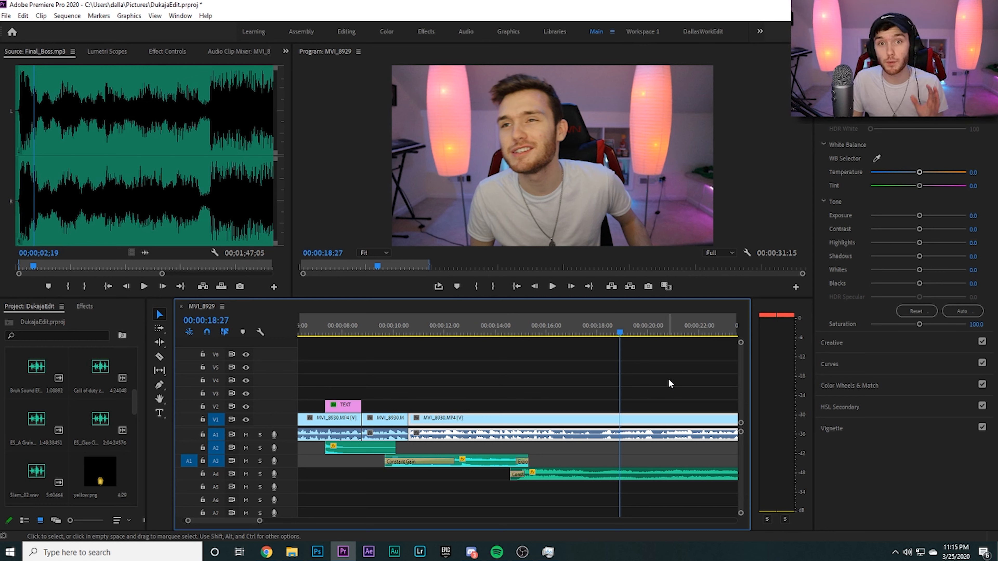
{"action": "left_click_drag", "start_coordinate": [260, 521], "coordinate": [395, 523]}
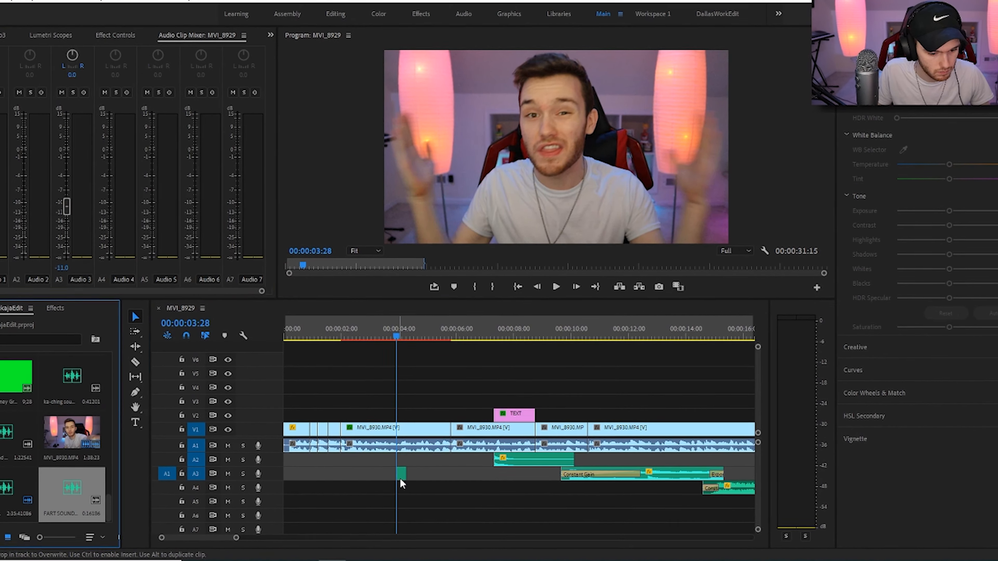
{"action": "left_click_drag", "start_coordinate": [407, 475], "coordinate": [403, 475]}
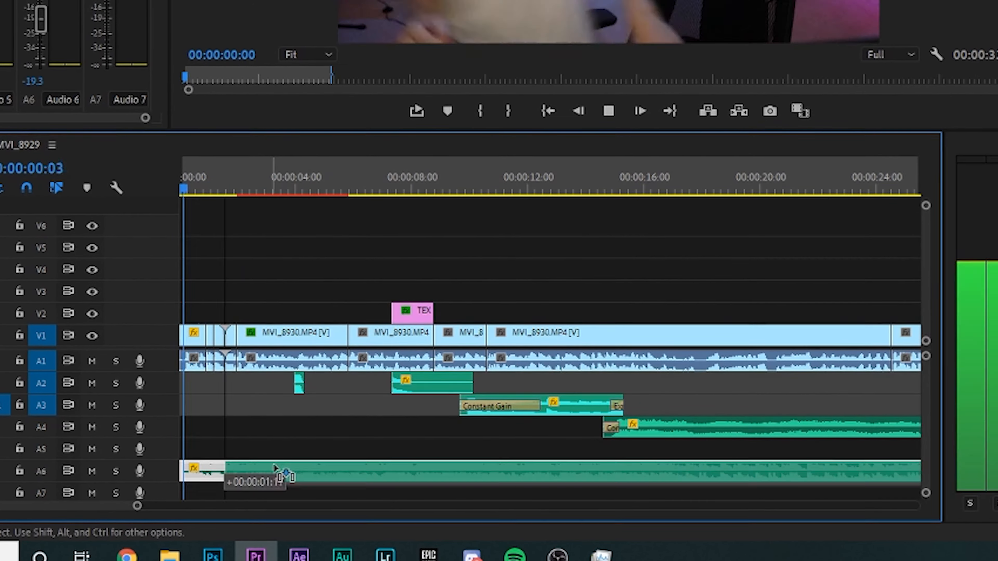
Start the A6 music at about 00:00:02:00, split it at about 00:00:03:28 and 00:00:05:24, and check the playback
{"action": "left_click_drag", "start_coordinate": [279, 475], "coordinate": [303, 475]}
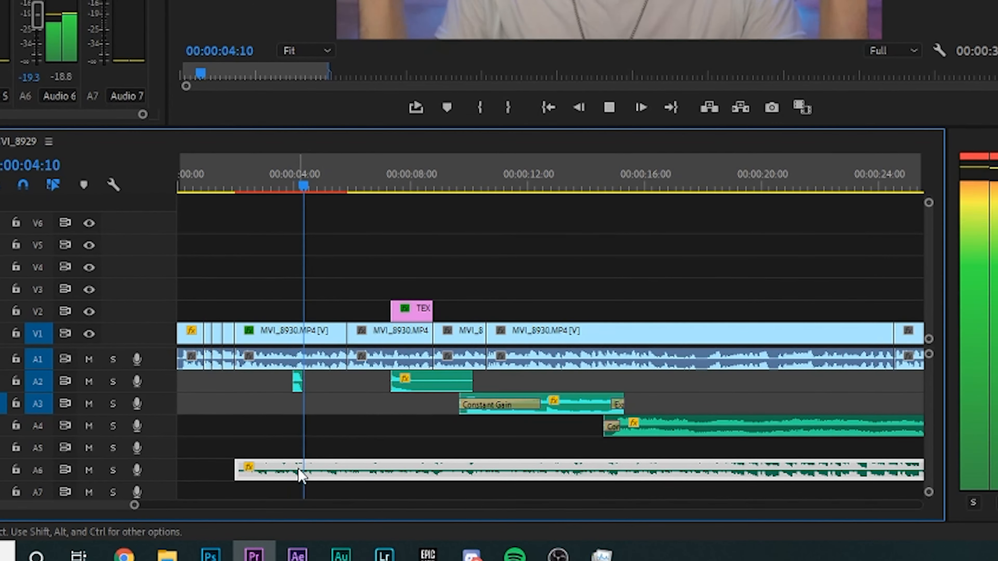
{"action": "key", "text": "space"}
{"action": "left_click_drag", "start_coordinate": [319, 474], "coordinate": [306, 470]}
{"action": "key", "text": "space"}
{"action": "key", "text": "space"}
{"action": "left_click_drag", "start_coordinate": [397, 472], "coordinate": [386, 472]}
{"action": "key", "text": "space"}
{"action": "key", "text": "space"}
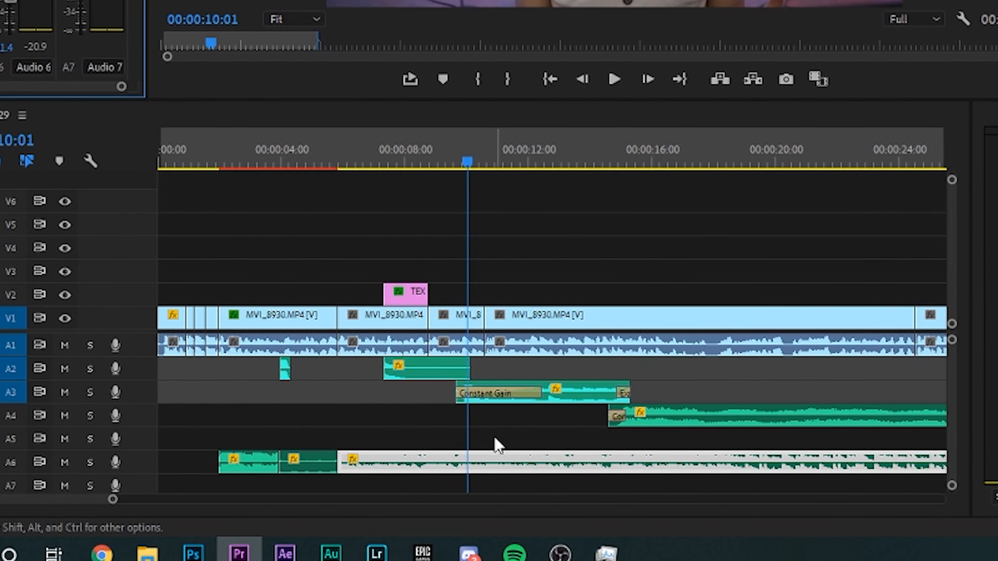
Delete the A6 music after about 00:00:10:01, adjust its new end, and play the section back
{"action": "left_click", "coordinate": [475, 465]}
{"action": "key", "text": "Delete"}
{"action": "left_click_drag", "start_coordinate": [472, 461], "coordinate": [484, 462]}
{"action": "left_click", "coordinate": [458, 321]}
{"action": "key", "text": "space"}
{"action": "key", "text": "space"}
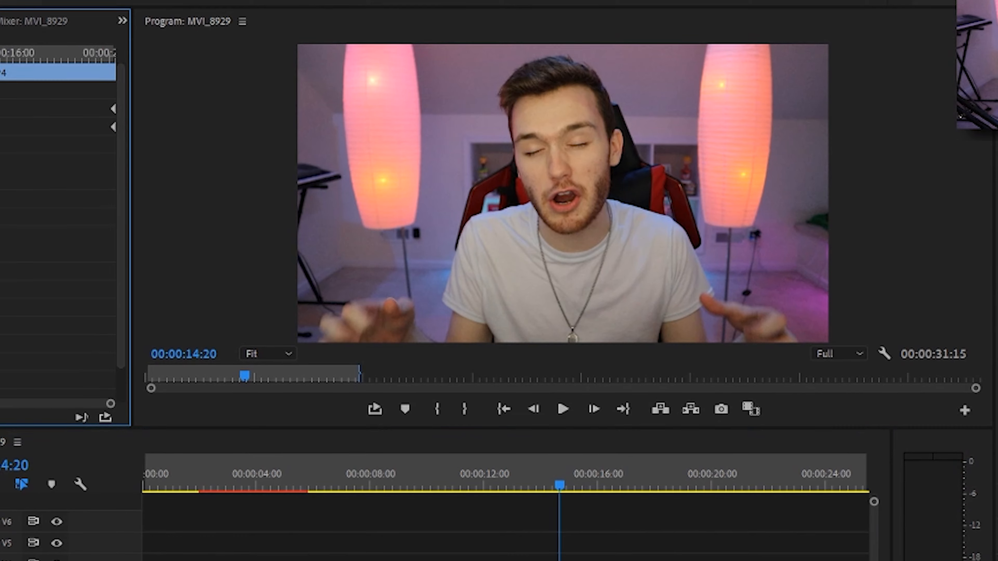
Keyframe a fast zoom onto the face between about 00:00:14:22 and 00:00:14:27, keep it following the head, and play it back
{"action": "key", "text": "space"}
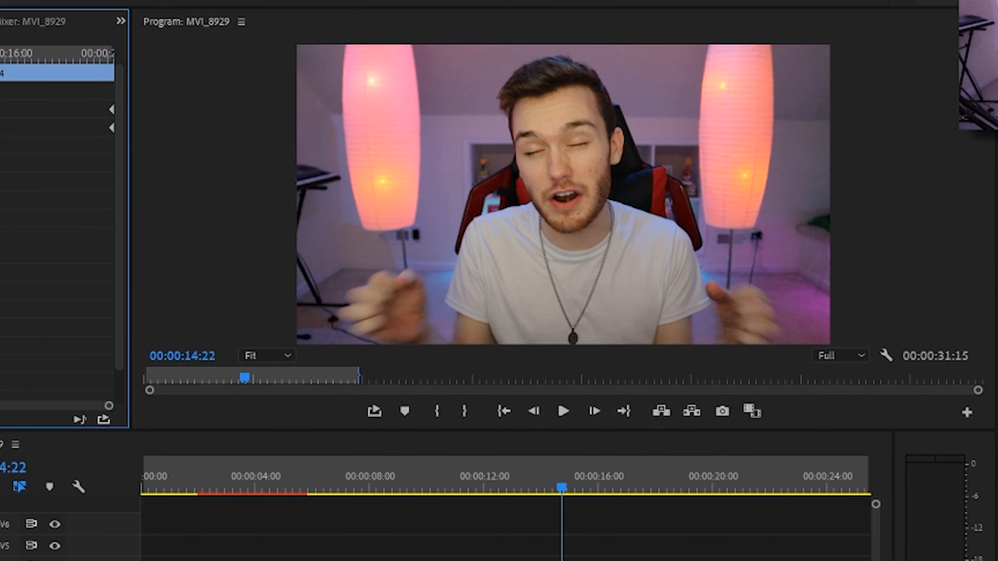
{"action": "key", "text": "space"}
{"action": "key", "text": "space"}
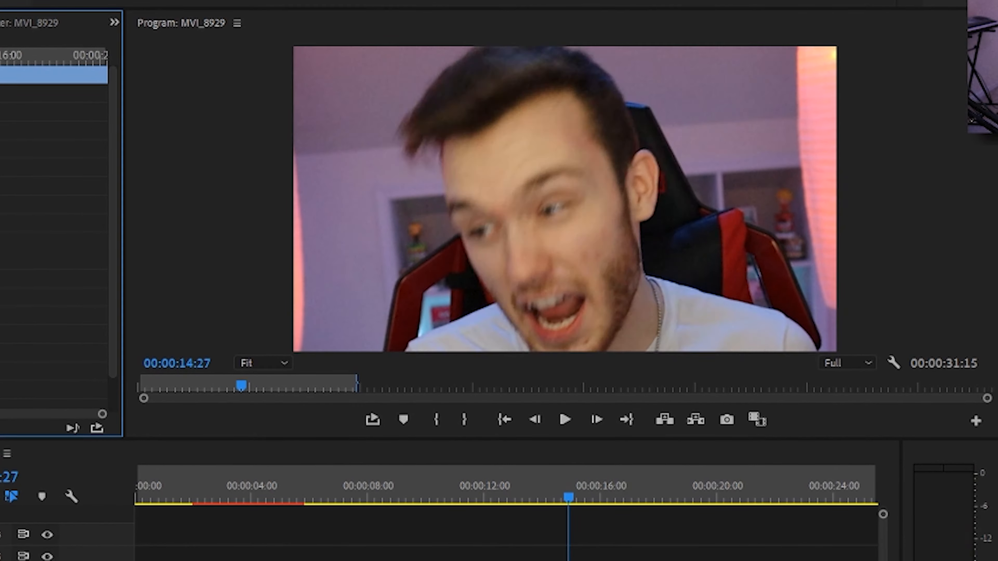
{"action": "key", "text": "Right"}
{"action": "key", "text": "Right"}
{"action": "key", "text": "space"}
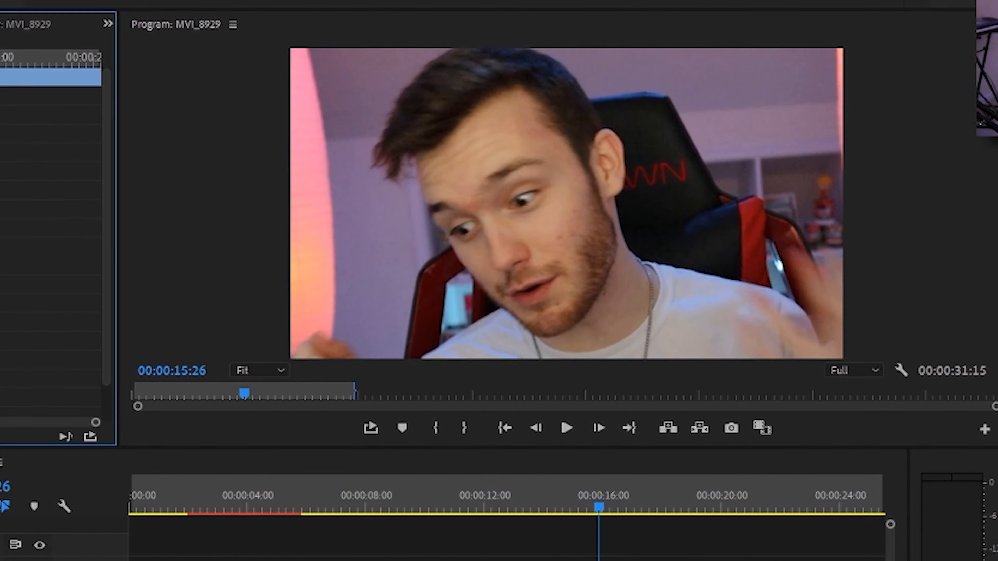
{"action": "key", "text": "space"}
{"action": "key", "text": "space"}
{"action": "key", "text": "Right"}
{"action": "key", "text": "Right"}
{"action": "key", "text": "Right"}
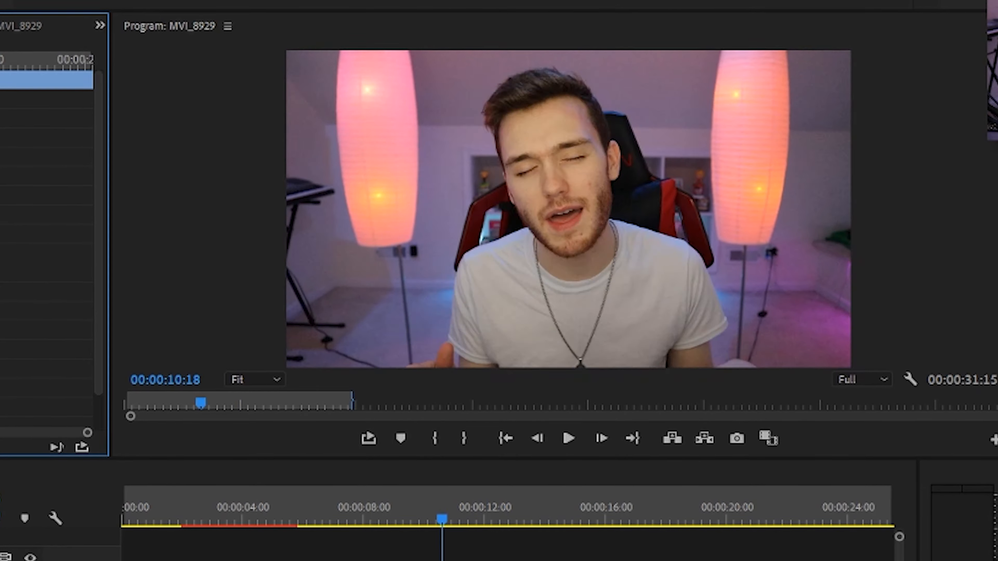
{"action": "key", "text": "space"}
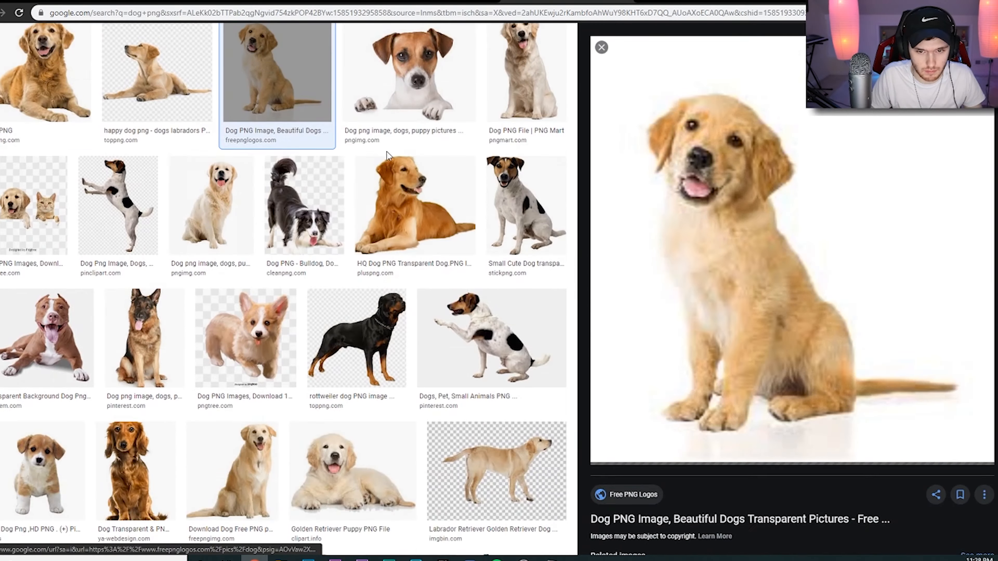
Search Google Images for the "worlds cutest" dog picture and look through the results
{"action": "scroll", "coordinate": [438, 82], "scroll_direction": "up", "scroll_amount": 3}
{"action": "type", "text": "worlds cutest"}
{"action": "key", "text": "Return"}
{"action": "scroll", "coordinate": [120, 296], "scroll_direction": "down", "scroll_amount": 15}
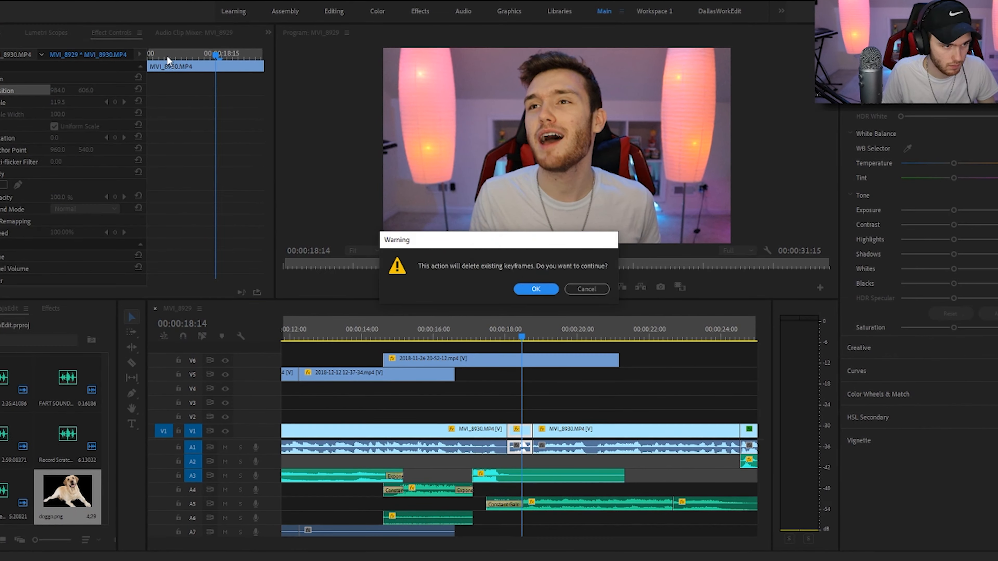
Remove the existing Position keyframes from the short MVI_8930 clip at 00:00:18:14 and play back the section with doggo.png
{"action": "key", "text": "Return"}
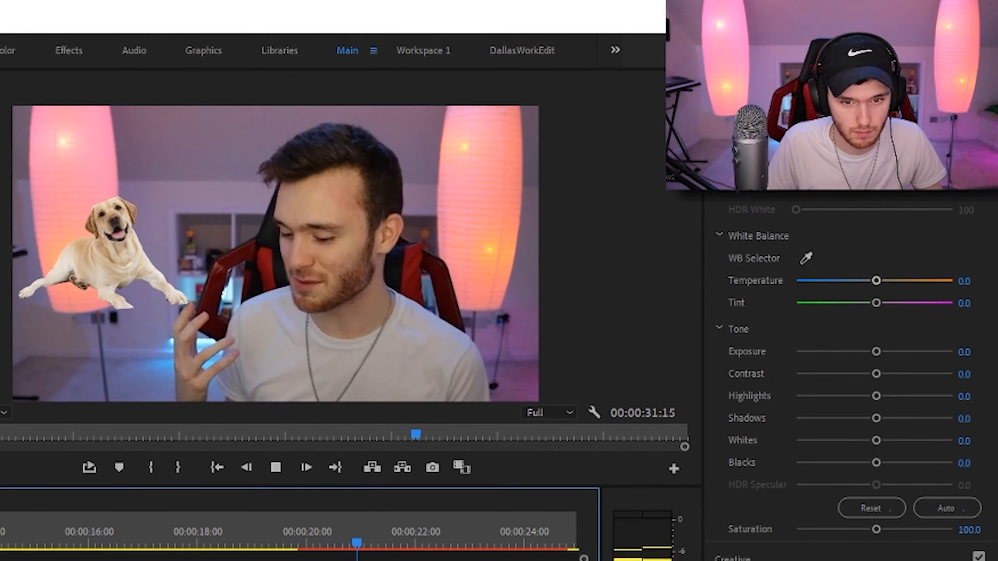
{"action": "key", "text": "space"}
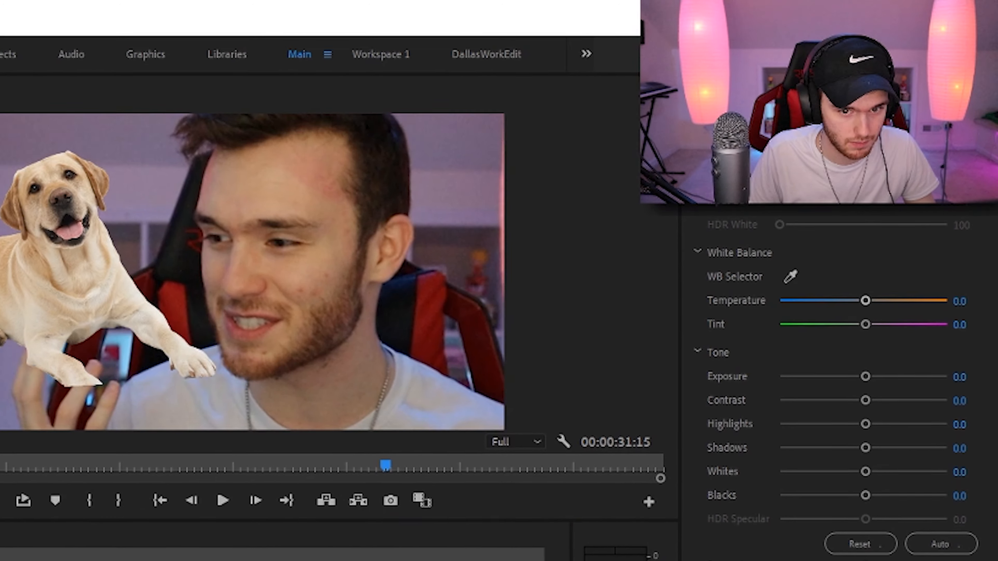
{"action": "key", "text": "space"}
{"action": "key", "text": "space"}
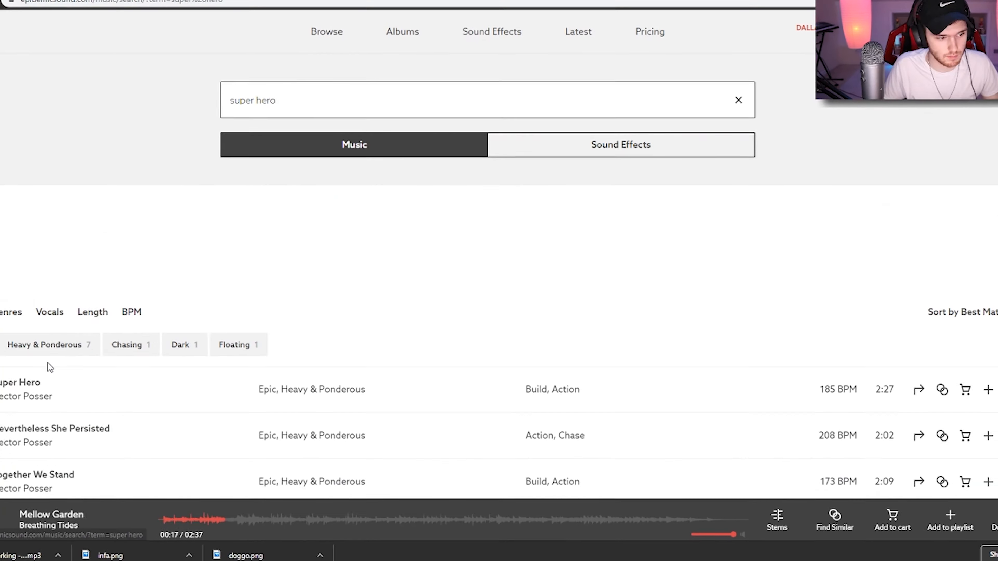
Open the Convolution Reverb editor for the Super Hero music on A4 and play the section back
{"action": "double_click", "coordinate": [93, 103]}
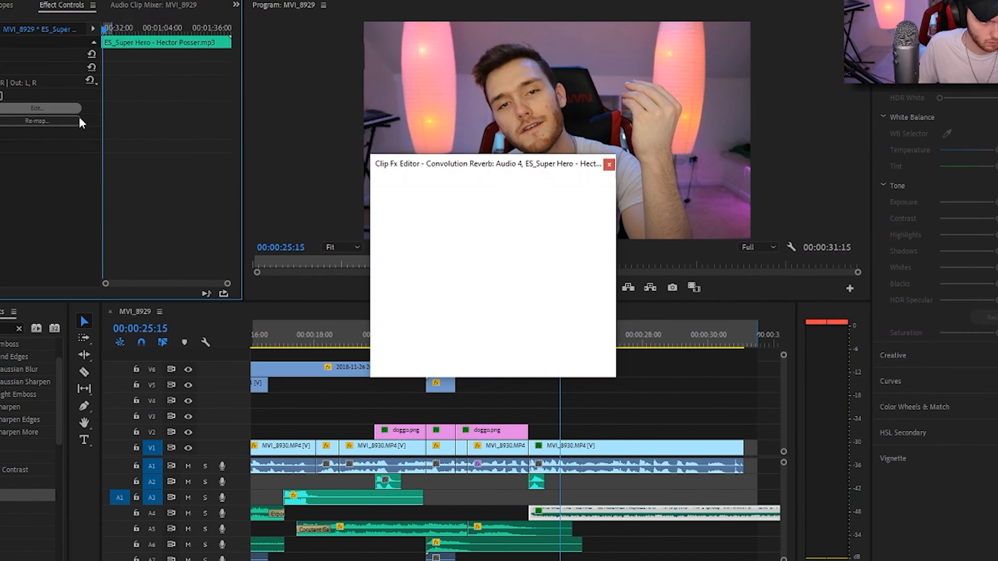
{"action": "left_click", "coordinate": [519, 335]}
{"action": "key", "text": "space"}
Split the MVI_8930 footage on V1 at about 00:00:26:03 and 00:00:27:00, and play the section back
{"action": "left_click", "coordinate": [462, 449]}
{"action": "left_click", "coordinate": [615, 448]}
{"action": "key", "text": "c"}
{"action": "left_click", "coordinate": [585, 455]}
{"action": "left_click", "coordinate": [614, 456]}
{"action": "left_click", "coordinate": [562, 337]}
{"action": "key", "text": "space"}
{"action": "key", "text": "space"}
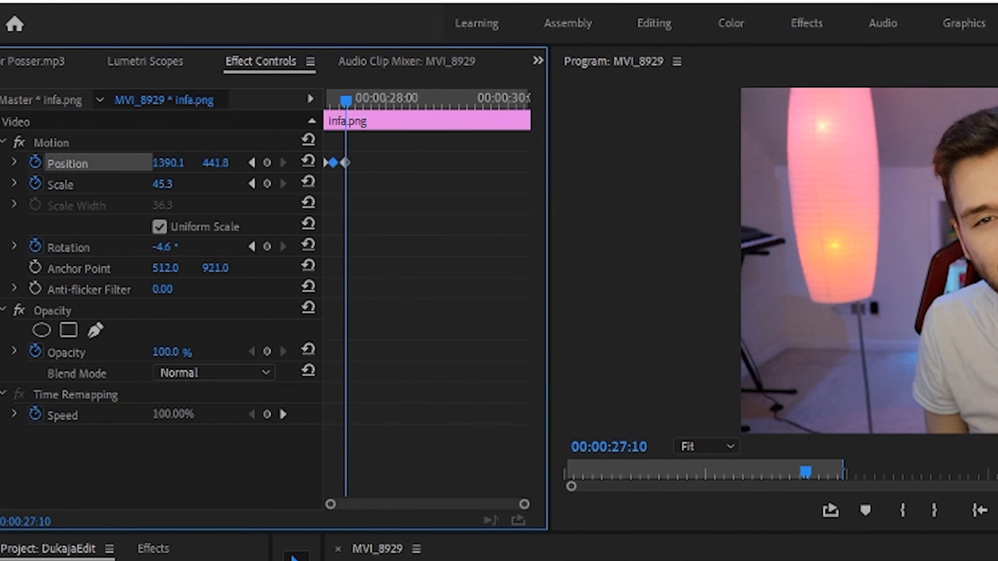
Keyframe the position of infa.png frame by frame from 00:00:27:10 so the gauntlet follows the moving hand
{"action": "left_click_drag", "start_coordinate": [219, 161], "coordinate": [232, 161]}
{"action": "key", "text": "Right"}
{"action": "key", "text": "Right"}
{"action": "key", "text": "Right"}
{"action": "key", "text": "Right"}
{"action": "key", "text": "Right"}
{"action": "key", "text": "Right"}
{"action": "key", "text": "Right"}
{"action": "key", "text": "Right"}
{"action": "key", "text": "Right"}
{"action": "key", "text": "Right"}
{"action": "key", "text": "Right"}
{"action": "key", "text": "Right"}
{"action": "key", "text": "Right"}
{"action": "key", "text": "Right"}
{"action": "key", "text": "Right"}
{"action": "key", "text": "Right"}
{"action": "key", "text": "Right"}
{"action": "key", "text": "Right"}
{"action": "key", "text": "Right"}
{"action": "key", "text": "Right"}
{"action": "key", "text": "Right"}
{"action": "key", "text": "Right"}
{"action": "key", "text": "Right"}
{"action": "key", "text": "Right"}
{"action": "key", "text": "Right"}
{"action": "key", "text": "Right"}
{"action": "key", "text": "Right"}
{"action": "mouse_move", "coordinate": [172, 161]}
{"action": "left_mouse_down"}
{"action": "mouse_move", "coordinate": [242, 161]}
{"action": "mouse_move", "coordinate": [215, 161]}
{"action": "mouse_move", "coordinate": [242, 152]}
{"action": "mouse_move", "coordinate": [176, 153]}
{"action": "left_mouse_up"}
{"action": "key", "text": "Right"}
{"action": "key", "text": "Right"}
{"action": "key", "text": "Right"}
{"action": "key", "text": "Right"}
{"action": "key", "text": "Right"}
{"action": "key", "text": "Right"}
{"action": "key", "text": "Right"}
{"action": "key", "text": "Right"}
{"action": "key", "text": "Right"}
{"action": "key", "text": "Right"}
{"action": "key", "text": "Right"}
{"action": "key", "text": "Right"}
{"action": "key", "text": "Right"}
{"action": "key", "text": "Right"}
{"action": "key", "text": "Right"}
{"action": "key", "text": "Right"}
{"action": "key", "text": "Right"}
{"action": "key", "text": "Right"}
{"action": "key", "text": "Right"}
{"action": "key", "text": "Right"}
{"action": "key", "text": "Right"}
{"action": "key", "text": "Right"}
{"action": "key", "text": "Right"}
{"action": "key", "text": "Right"}
{"action": "left_click", "coordinate": [67, 176]}
{"action": "key", "text": "Right"}
{"action": "key", "text": "Right"}
{"action": "key", "text": "Right"}
{"action": "key", "text": "Right"}
{"action": "left_click", "coordinate": [75, 153]}
{"action": "key", "text": "Right"}
{"action": "key", "text": "Right"}
{"action": "key", "text": "Right"}
{"action": "key", "text": "Right"}
{"action": "key", "text": "Right"}
{"action": "key", "text": "Right"}
{"action": "key", "text": "Right"}
{"action": "key", "text": "Right"}
{"action": "key", "text": "Right"}
{"action": "key", "text": "Right"}
{"action": "key", "text": "Right"}
{"action": "key", "text": "Right"}
{"action": "key", "text": "Right"}
{"action": "key", "text": "Right"}
{"action": "key", "text": "Right"}
{"action": "key", "text": "Left"}
{"action": "key", "text": "Left"}
{"action": "key", "text": "Left"}
{"action": "key", "text": "Left"}
{"action": "key", "text": "Right"}
{"action": "key", "text": "Right"}
{"action": "left_click_drag", "start_coordinate": [251, 145], "coordinate": [239, 147]}
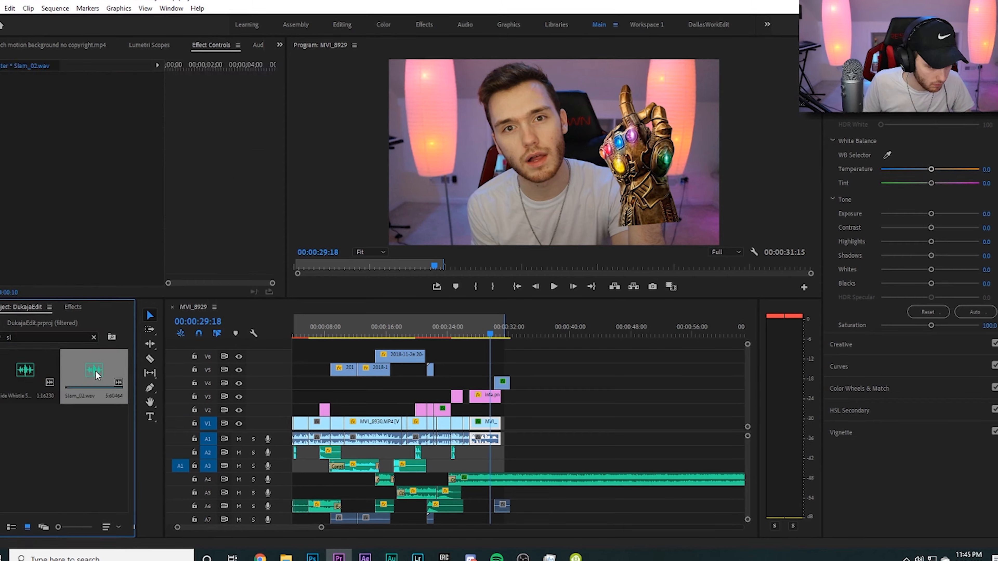
Place Slam_02.wav on track A5 at the end of the footage, about 00:00:31:00, and play it back
{"action": "double_click", "coordinate": [91, 374]}
{"action": "left_click_drag", "start_coordinate": [92, 374], "coordinate": [522, 501]}
{"action": "key", "text": "space"}
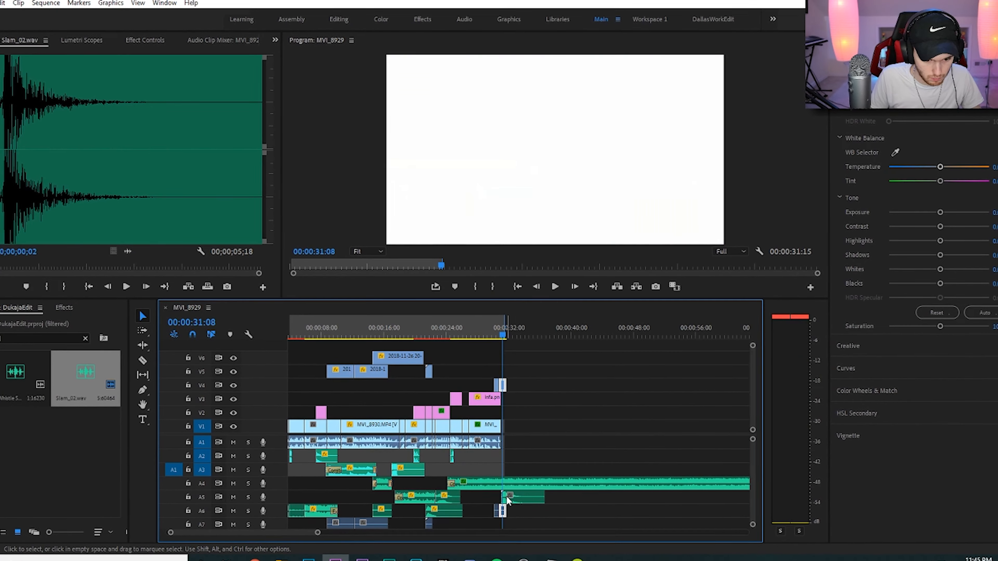
Move the closing section of the Super Hero music on A4 back to follow the cut at the end of the footage
{"action": "left_click_drag", "start_coordinate": [272, 536], "coordinate": [404, 536]}
{"action": "left_click", "coordinate": [593, 335]}
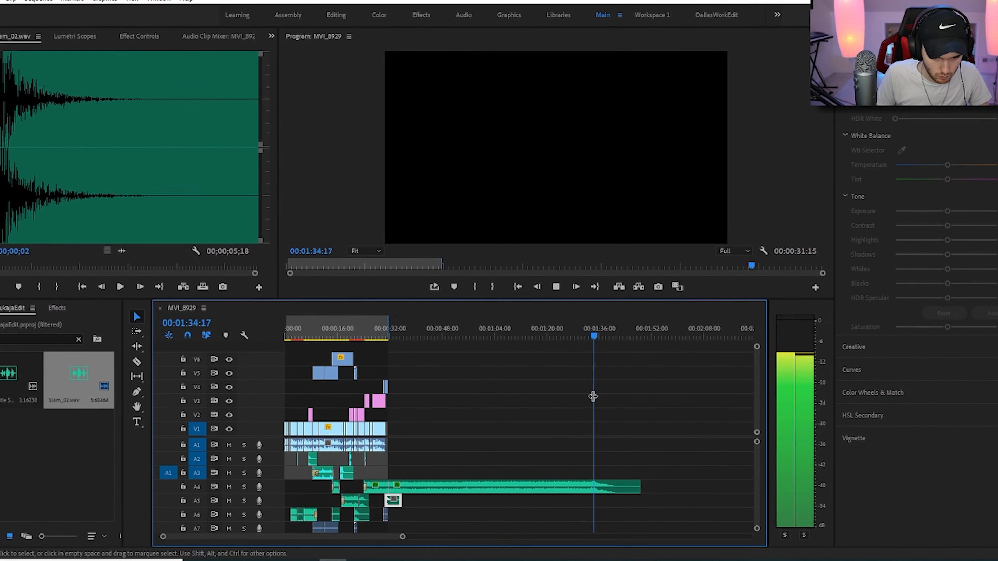
{"action": "left_click_drag", "start_coordinate": [613, 485], "coordinate": [409, 485]}
{"action": "left_click_drag", "start_coordinate": [402, 538], "coordinate": [252, 538]}
{"action": "left_click_drag", "start_coordinate": [545, 494], "coordinate": [526, 495]}
Blend the two Super Hero music sections on A4 with a Constant Power transition and play it back
{"action": "left_click", "coordinate": [55, 308]}
{"action": "left_click_drag", "start_coordinate": [27, 406], "coordinate": [507, 489]}
{"action": "key", "text": "space"}
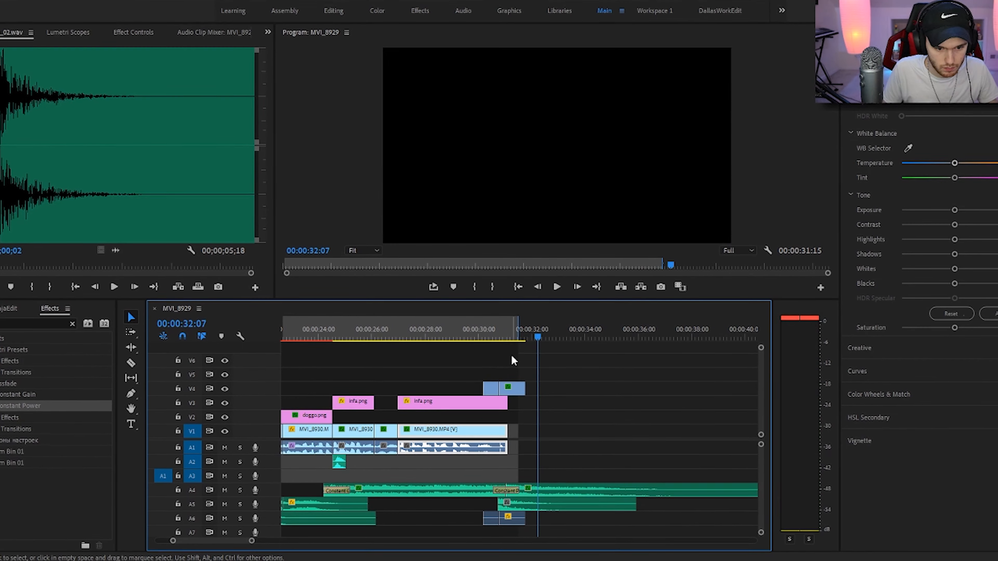
Move the last opacity keyframe of the green screen flash clip on V4 slightly earlier and play it back
{"action": "left_click", "coordinate": [510, 335]}
{"action": "left_click", "coordinate": [519, 389]}
{"action": "left_click", "coordinate": [132, 31]}
{"action": "left_click_drag", "start_coordinate": [243, 196], "coordinate": [234, 197]}
{"action": "key", "text": "space"}
Cut the A4 music where the slam sound ends, about 00:00:35:28, delete the remainder and save the project
{"action": "key", "text": "c"}
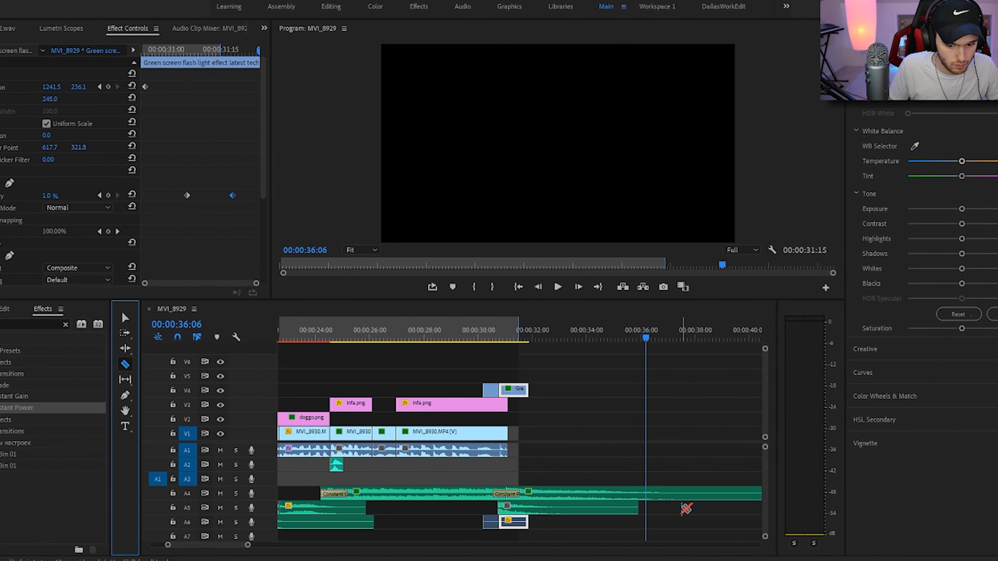
{"action": "left_click", "coordinate": [638, 491]}
{"action": "key", "text": "Delete"}
{"action": "key", "text": "ctrl+s"}
{"action": "left_click", "coordinate": [508, 342]}
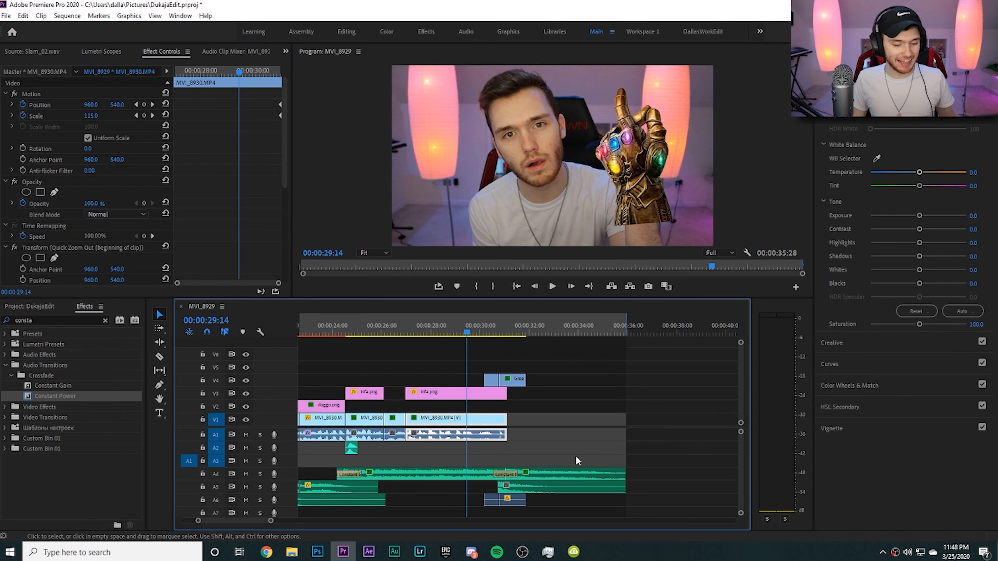
View more of the finished timeline and clear the project media search to show all imported files
{"action": "left_click_drag", "start_coordinate": [271, 521], "coordinate": [297, 523]}
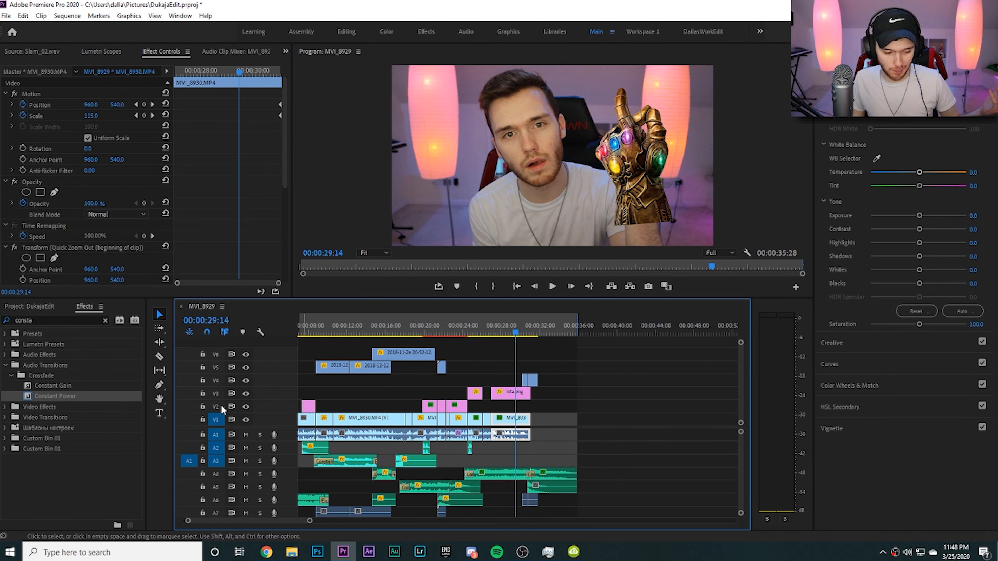
{"action": "left_click", "coordinate": [33, 309]}
{"action": "left_click", "coordinate": [105, 337]}
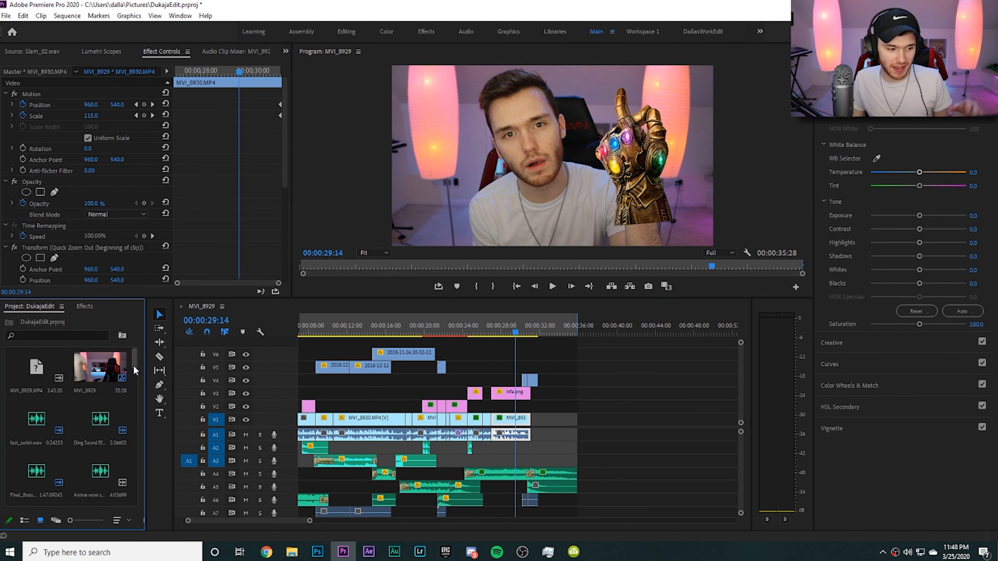
Switch to Chrome and look over the Epidemic Sound music results for "super hero"
{"action": "left_click", "coordinate": [266, 552]}
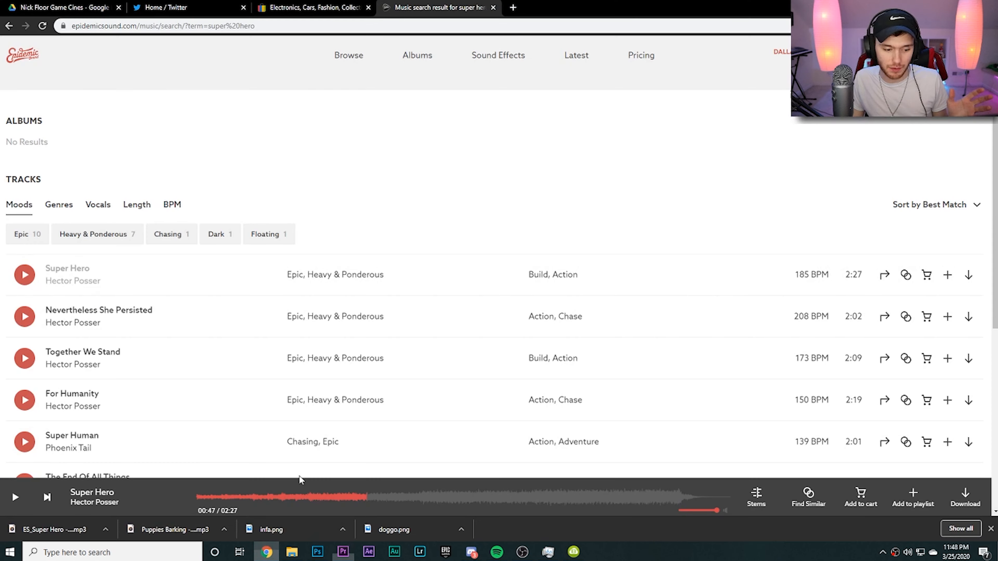
{"action": "left_click", "coordinate": [580, 557]}
{"action": "left_click", "coordinate": [522, 102]}
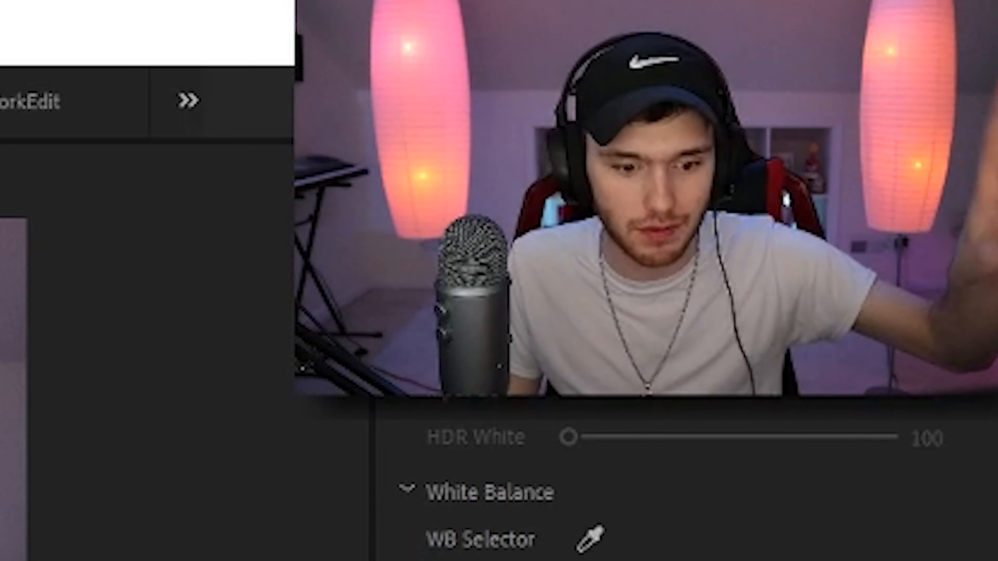
{"action": "left_click", "coordinate": [335, 332]}
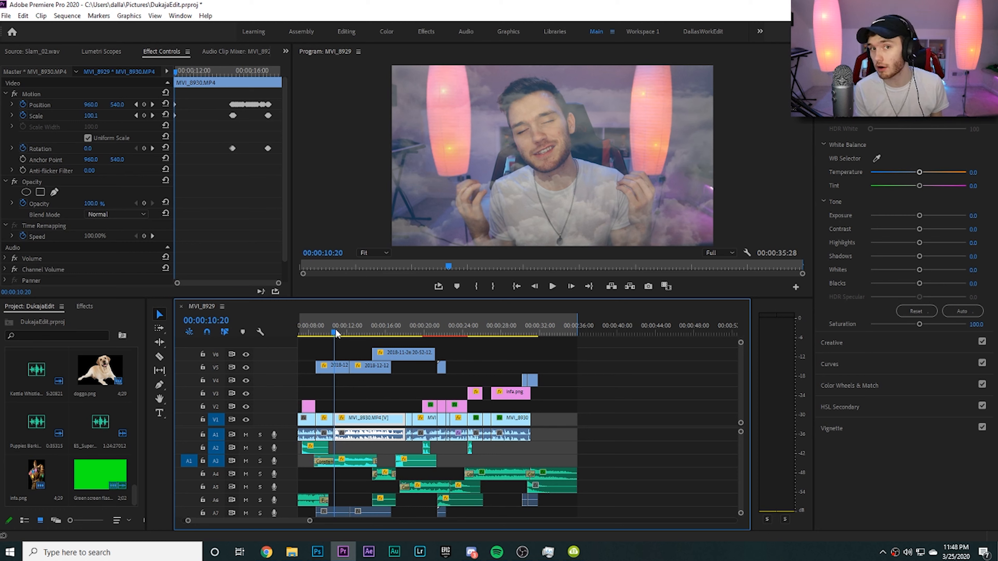
{"action": "left_click_drag", "start_coordinate": [317, 521], "coordinate": [302, 520]}
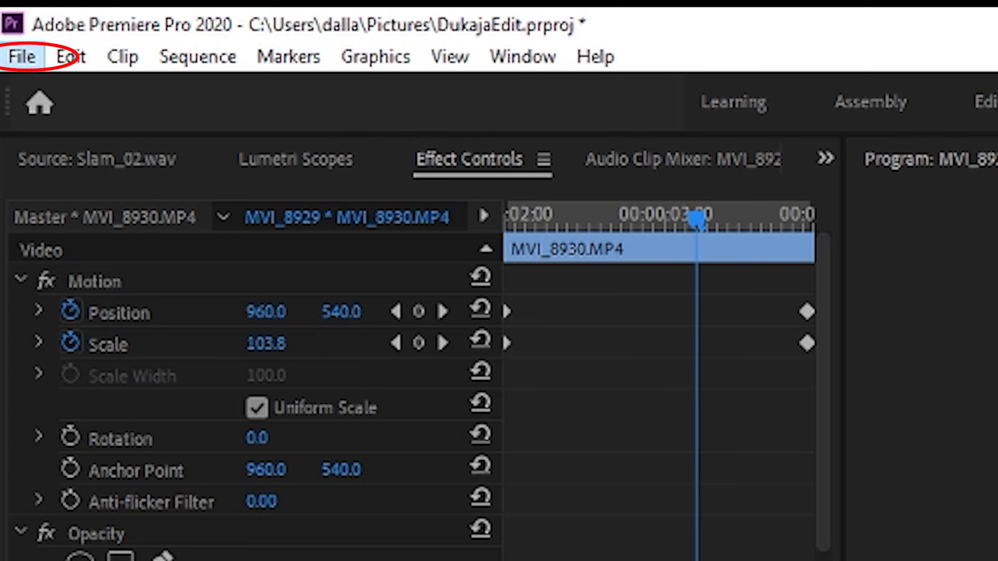
Export the MVI_8929 sequence as an H.264 video using the YouTube 1080p Full HD preset
{"action": "left_click", "coordinate": [22, 57]}
{"action": "mouse_move", "coordinate": [261, 363]}
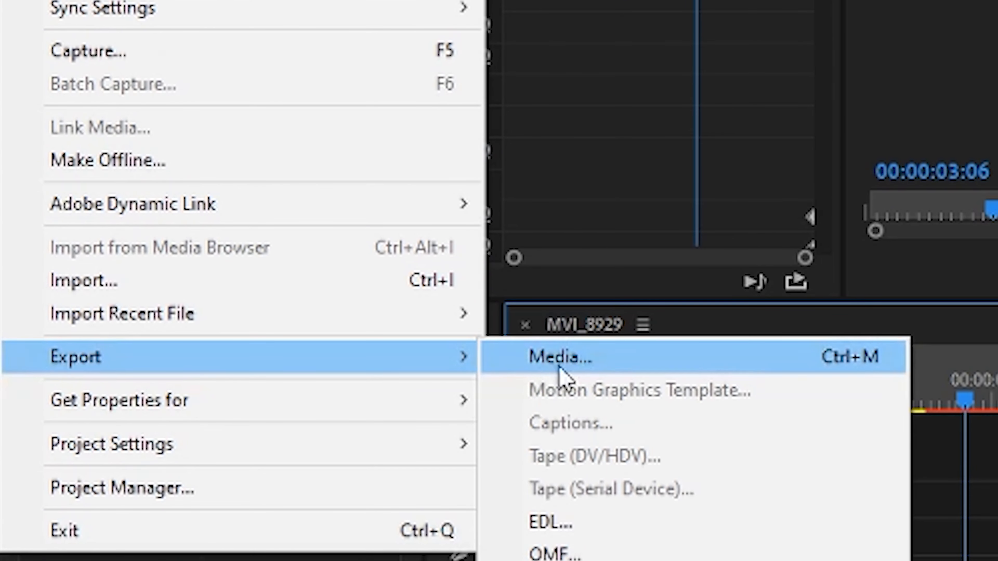
{"action": "left_click", "coordinate": [585, 360]}
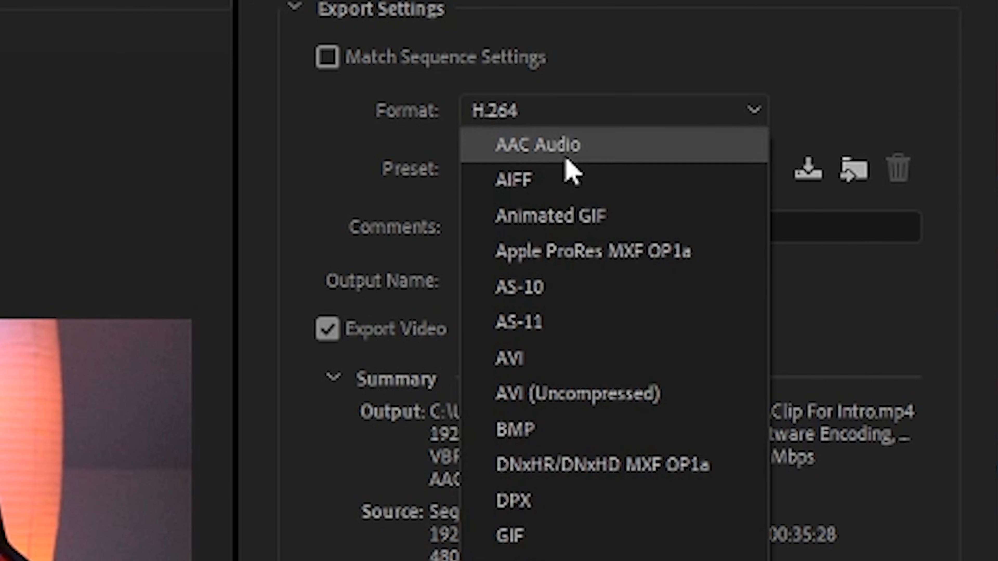
{"action": "key", "text": "Escape"}
{"action": "left_click", "coordinate": [472, 179]}
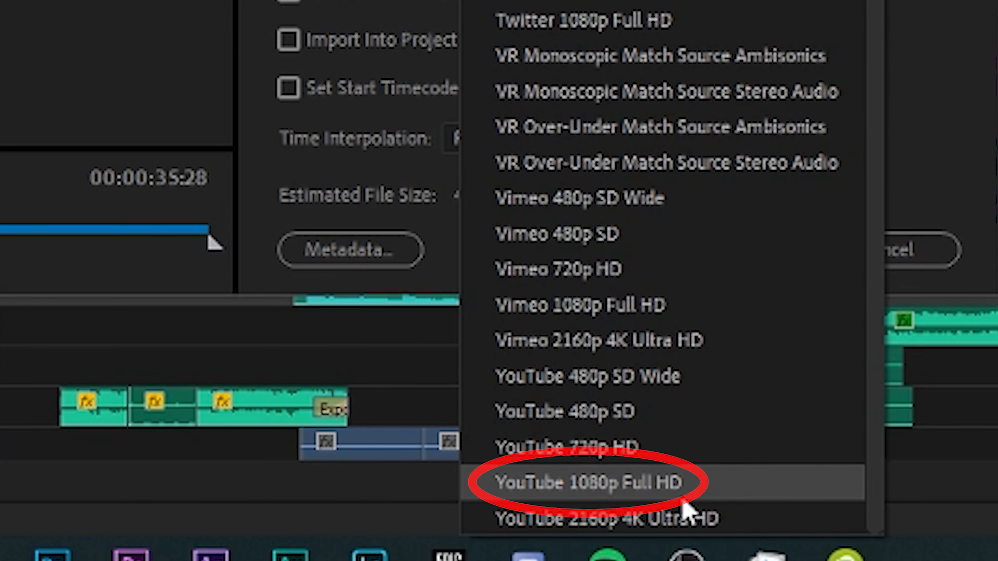
{"action": "left_click", "coordinate": [718, 485]}
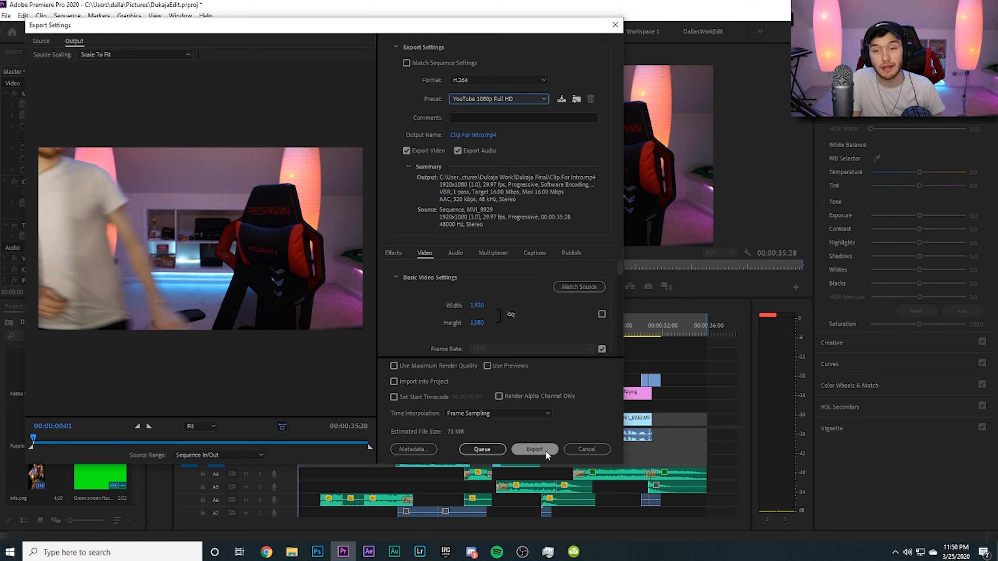
{"action": "left_click", "coordinate": [536, 450]}
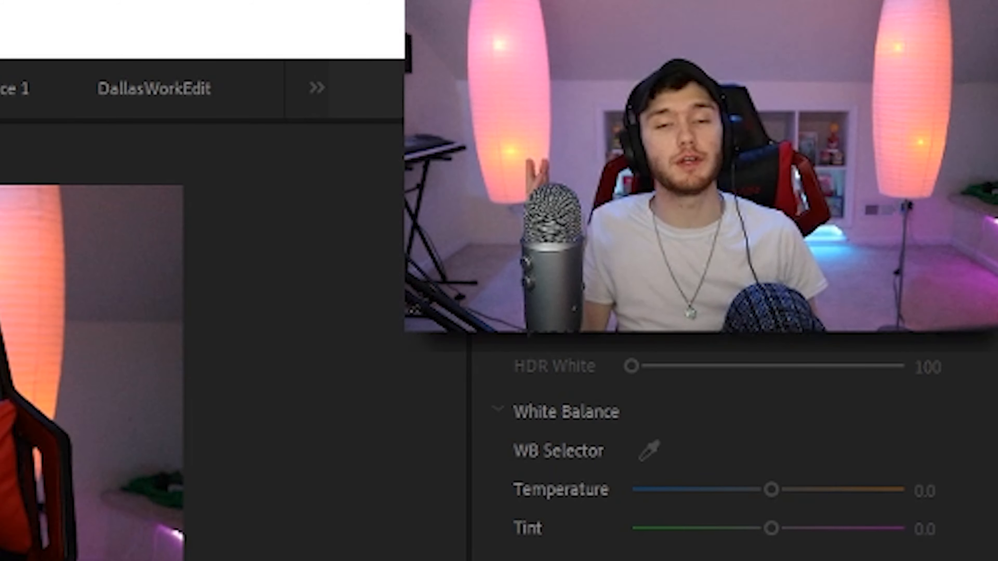